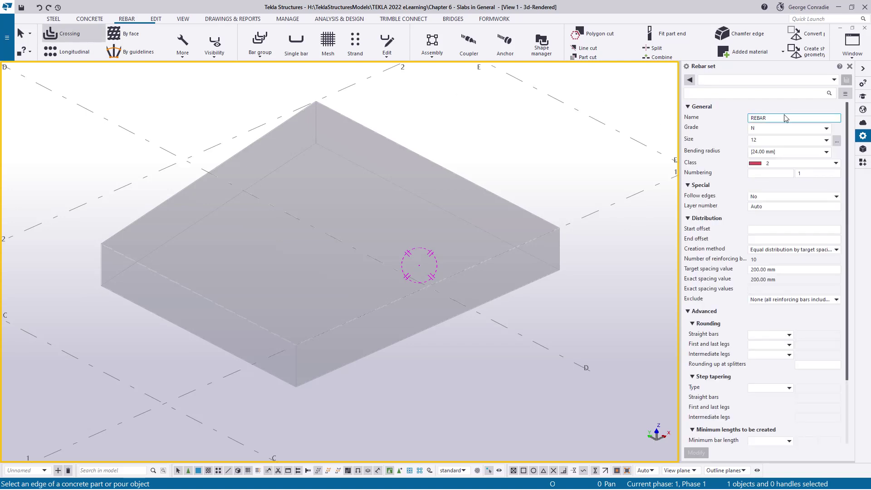
Step: Load the standard rebar set properties and choose the grade N, size 16 main bar from the rebar catalog
click(710, 84)
click(710, 88)
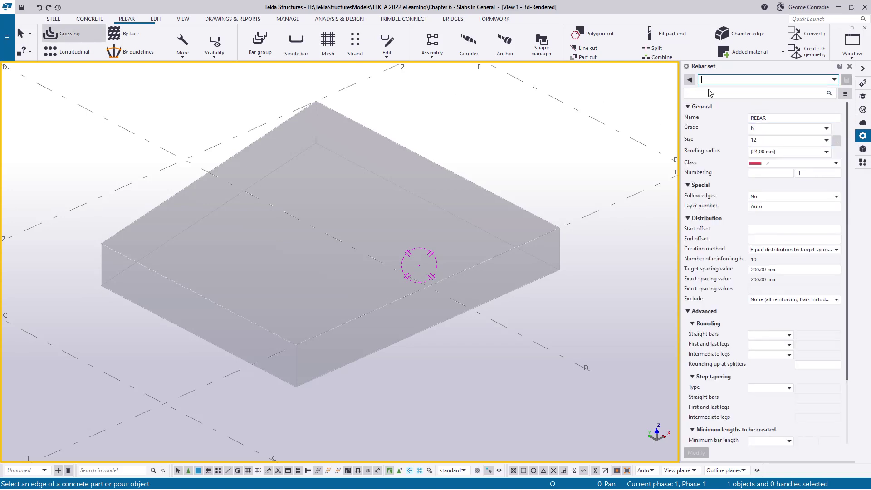
click(836, 141)
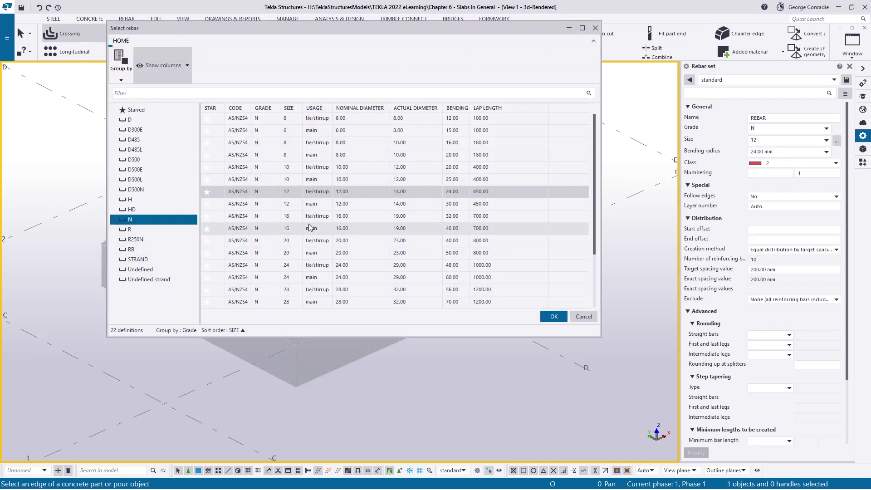
click(309, 228)
click(548, 319)
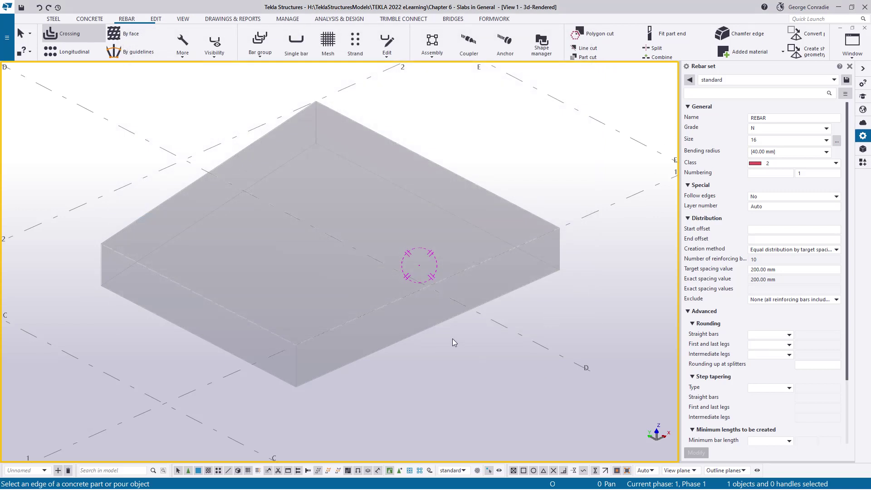
Step: Create a crossing rebar set along the bottom of the slab, picking its lower front edge, and end the command
click(428, 328)
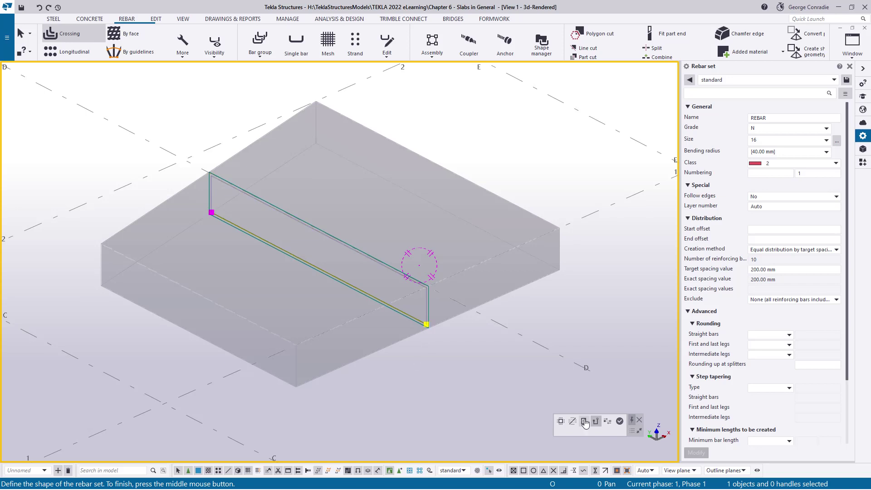
click(619, 420)
right_click(599, 293)
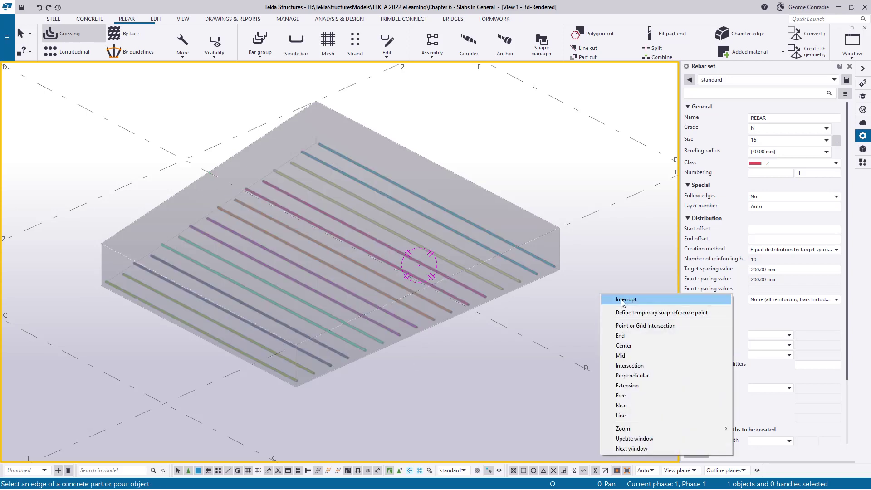
click(603, 301)
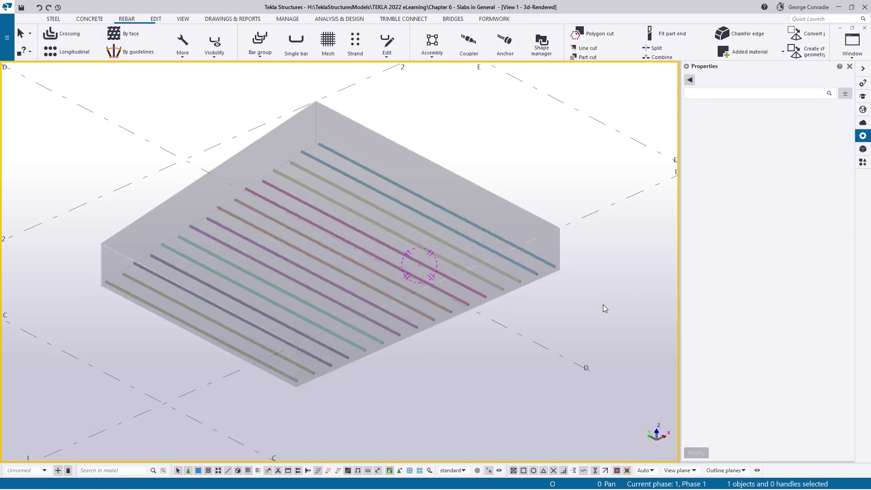
Step: Turn off the rebar color groups and switch the slab view to plan
click(220, 52)
click(232, 190)
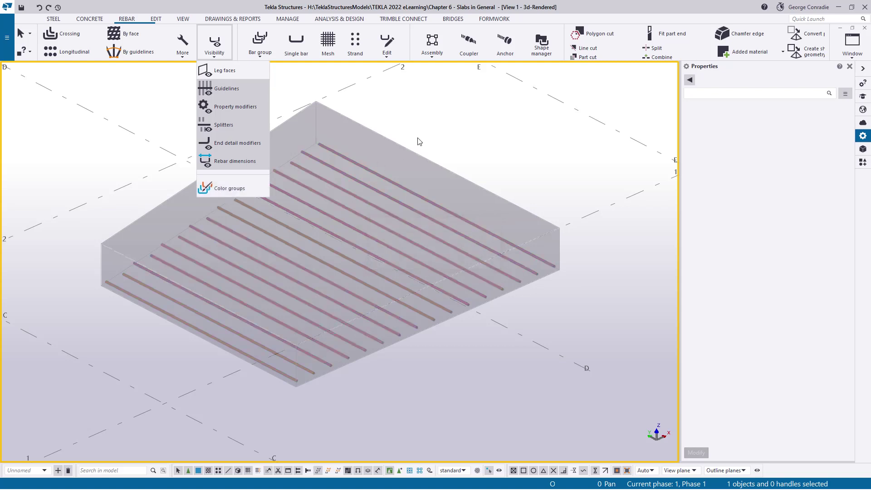
key(ctrl+p)
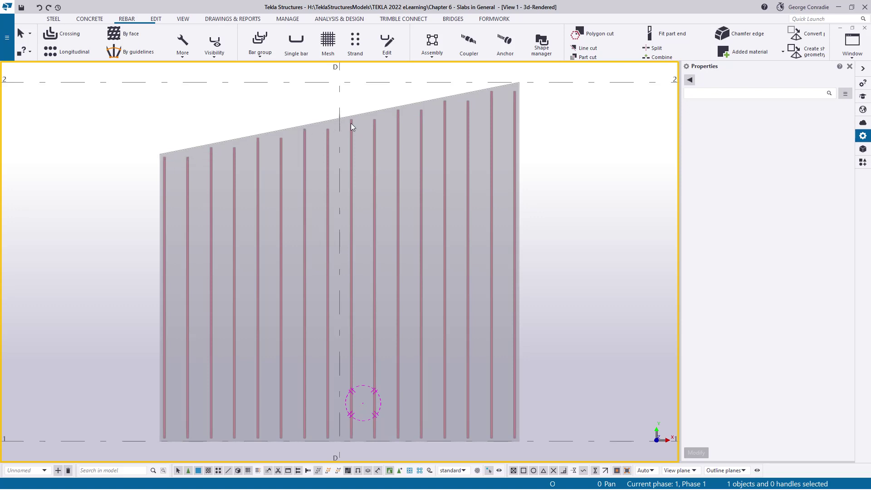
Step: Select the slab's rebar set and review its distribution, rounding and step tapering properties
click(374, 142)
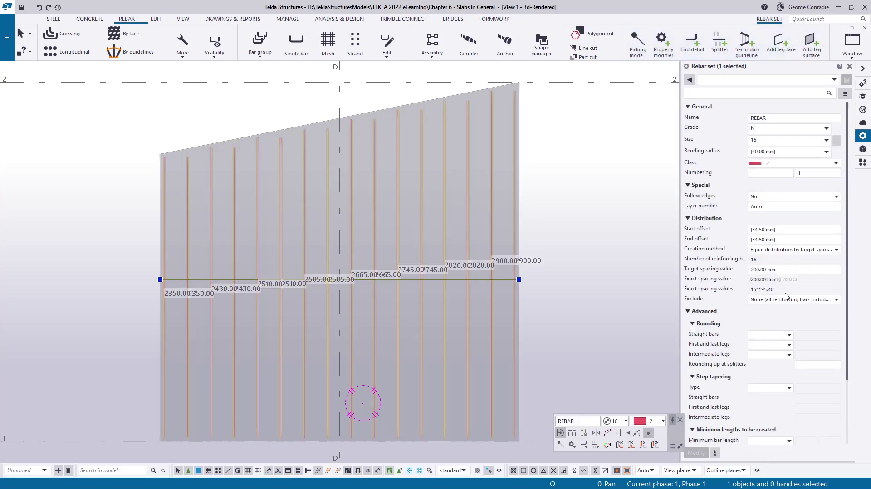
scroll(732, 344, down, 1)
scroll(732, 343, down, 1)
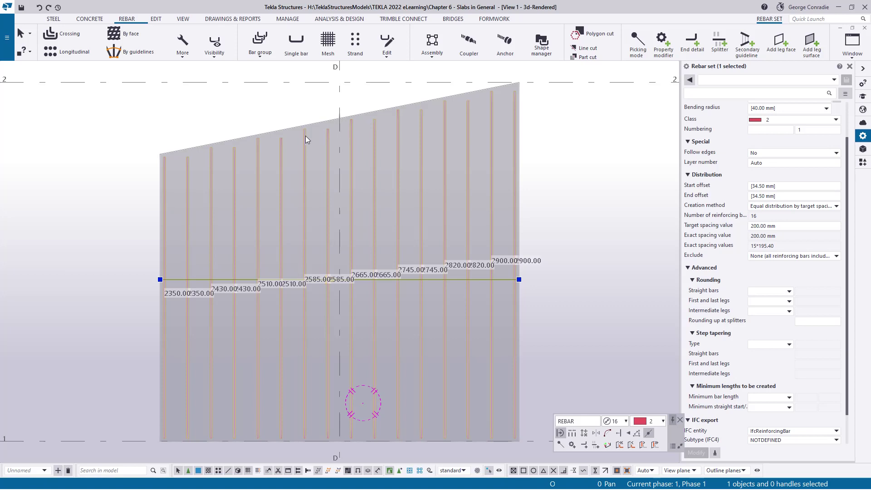
Step: Check the model's default rebar set options for rounding and step tapering, and close them without changes
click(8, 38)
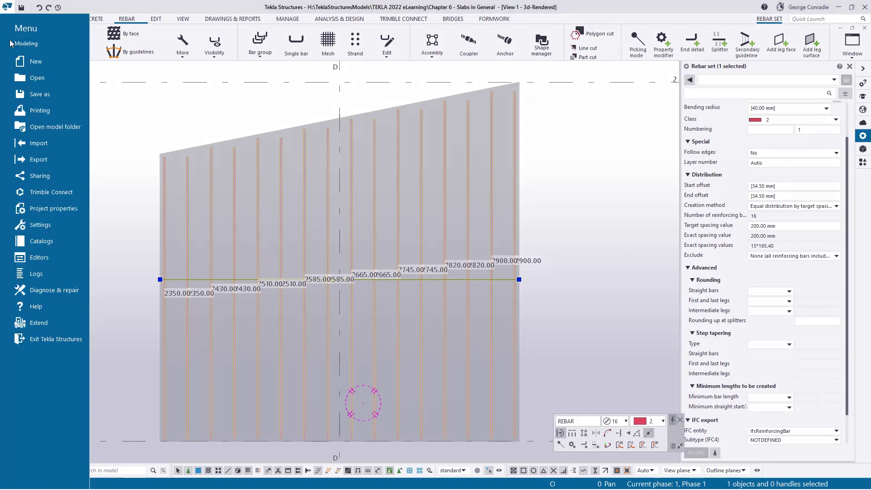
click(39, 225)
click(117, 45)
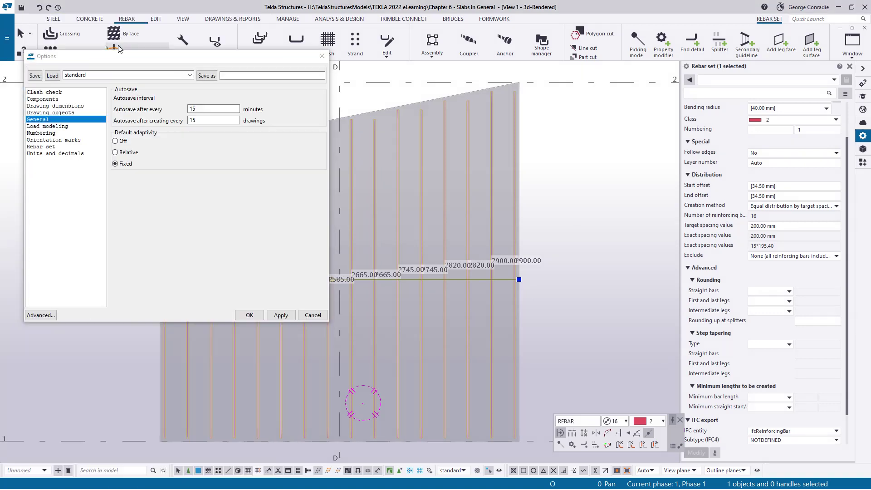
click(41, 147)
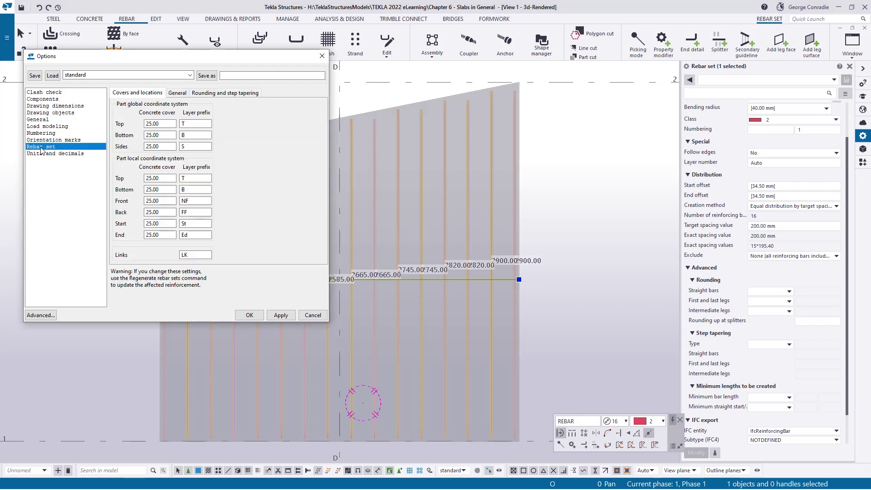
click(231, 94)
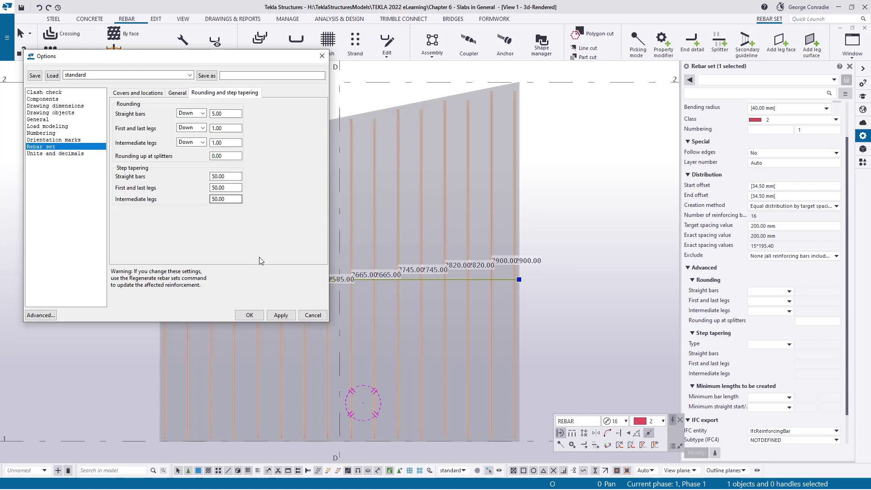
click(313, 315)
right_click(558, 157)
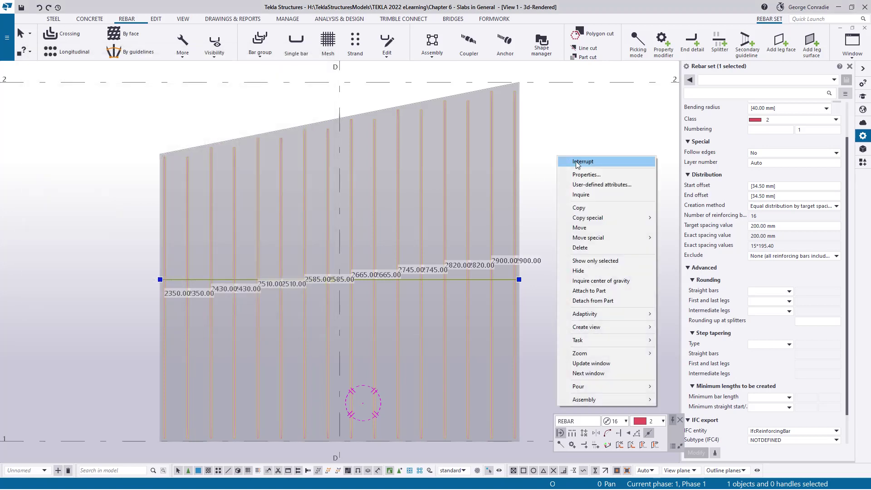
click(578, 162)
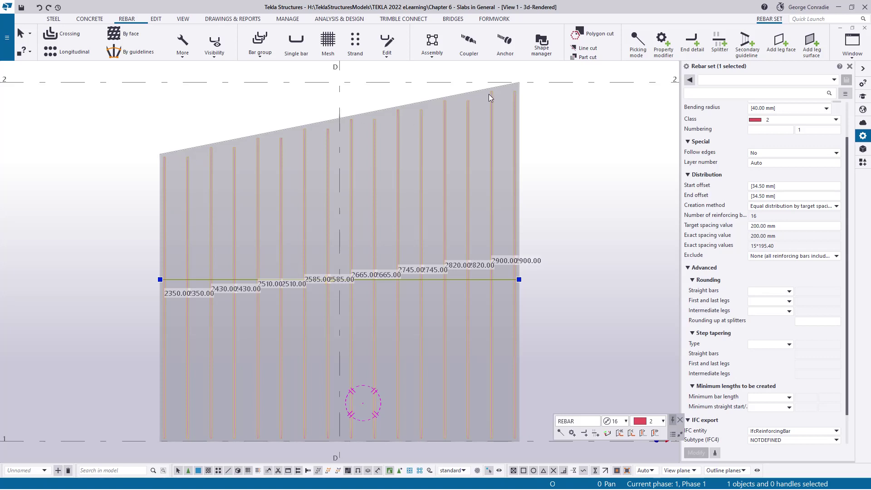
Step: Set the rebar set's step tapering type to None, apply the change and deselect the set
click(492, 148)
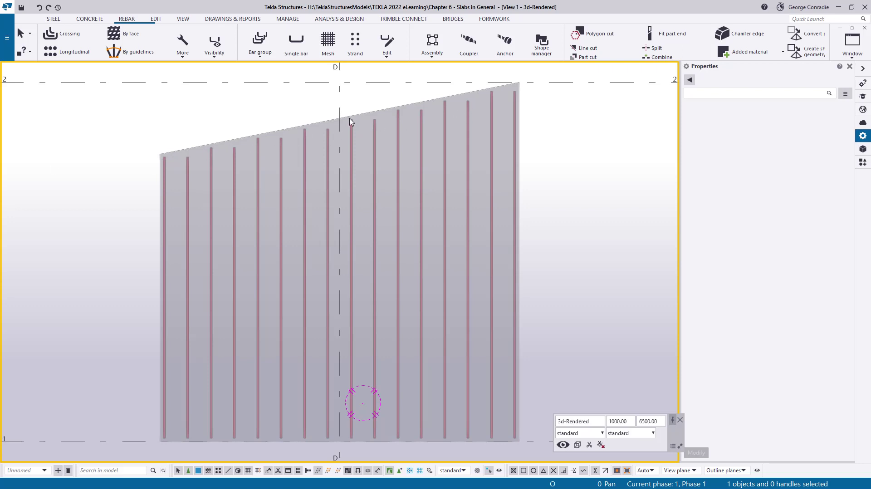
click(468, 111)
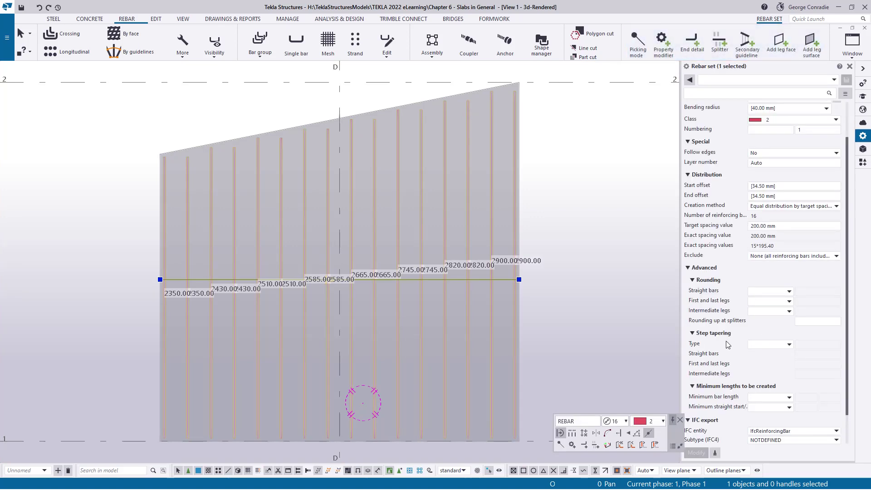
click(773, 344)
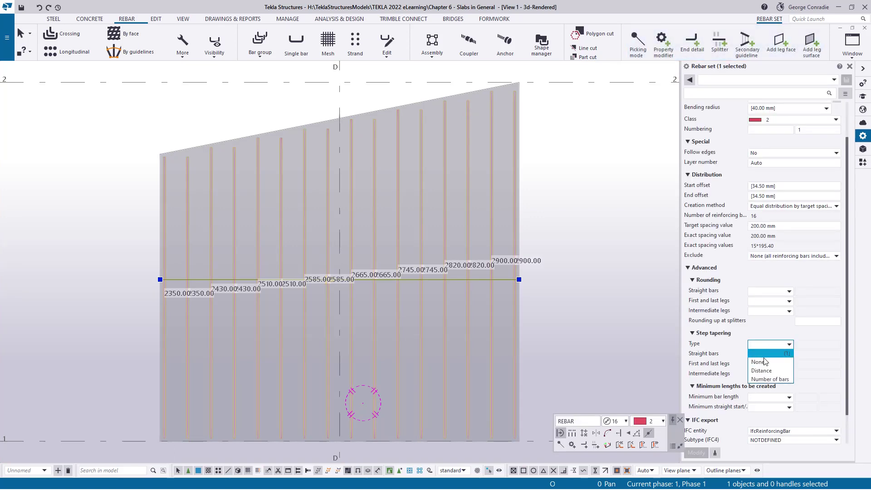
click(763, 362)
click(693, 453)
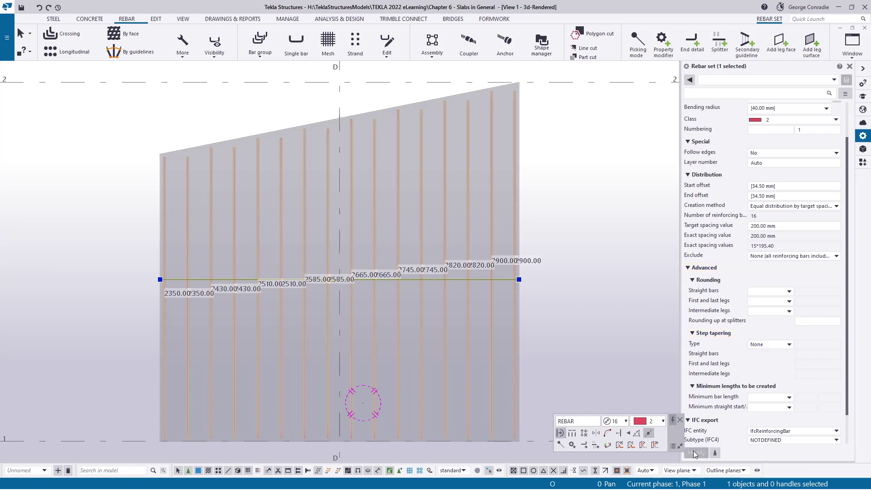
key(Escape)
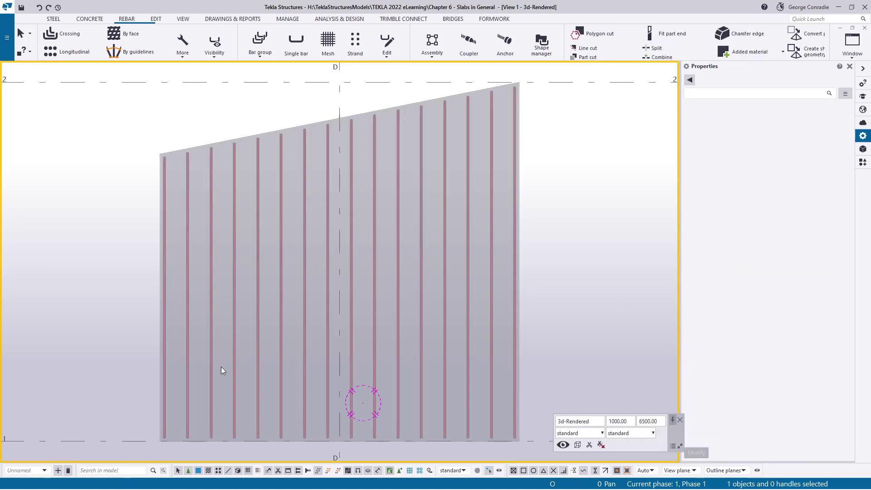
Step: Split the rebar set across the slab's full width with a standard lapping splitter, making the lower bars about 1525 mm long
scroll(293, 277, down, 3)
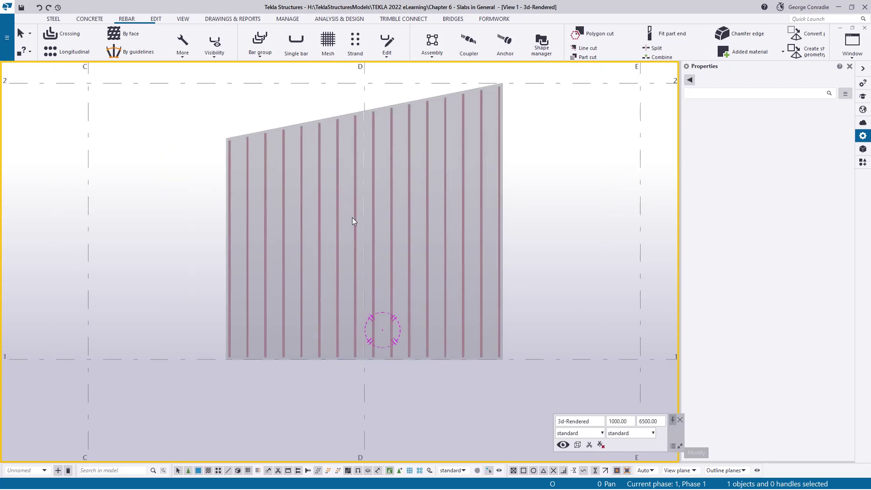
scroll(352, 218, up, 3)
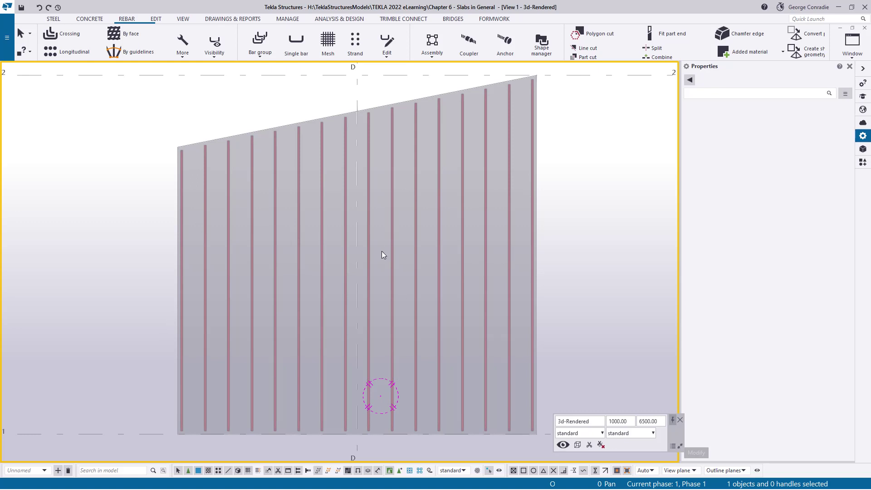
click(462, 253)
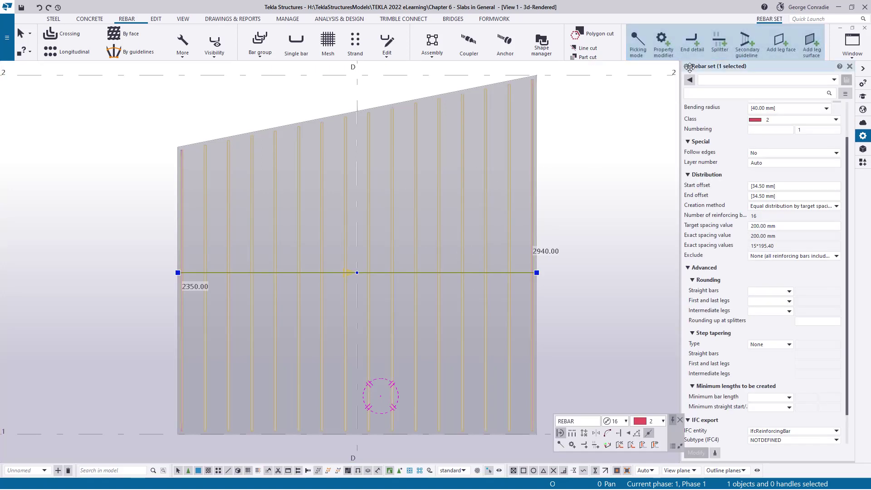
click(720, 45)
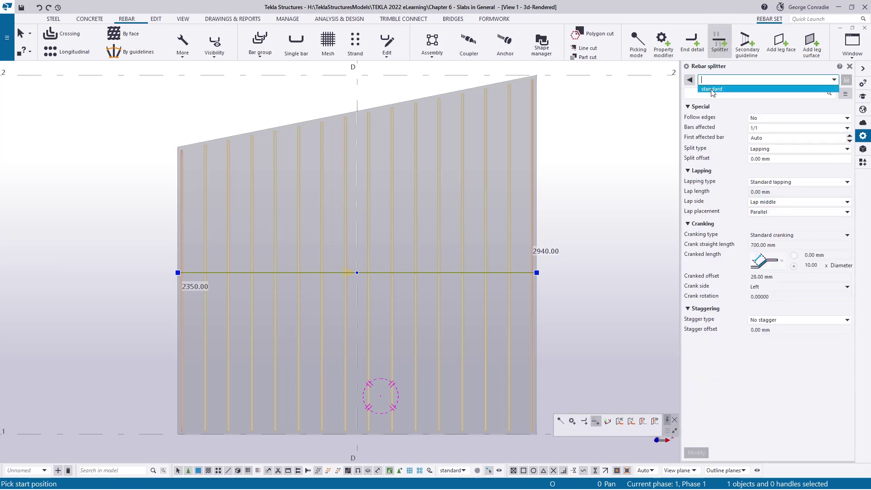
click(180, 291)
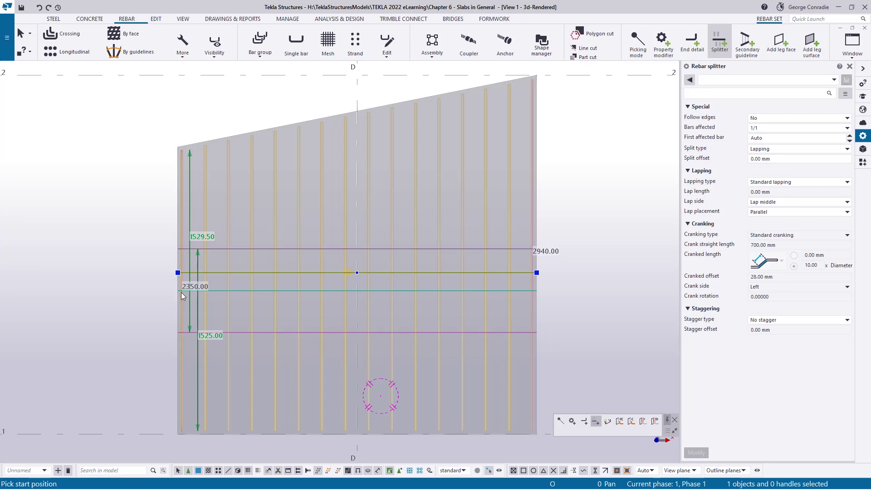
right_click(546, 227)
click(570, 232)
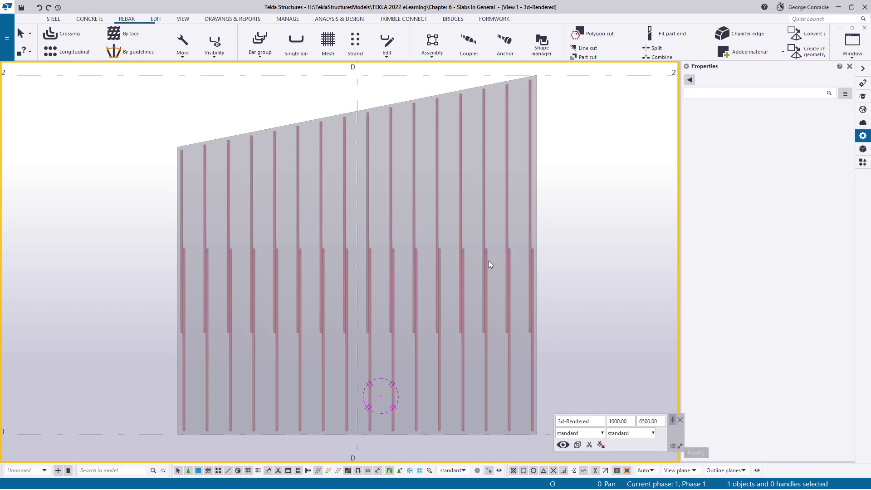
Step: Turn on color groups to distinguish the bar groups on both sides of the splitter
click(226, 55)
click(231, 187)
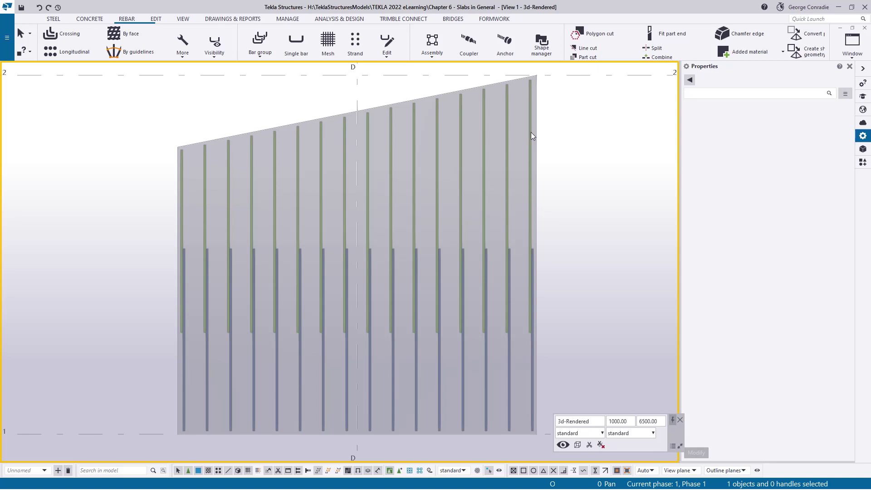
Step: Inquire the split rebar set and examine the quantities and lengths in its bending list
click(391, 160)
right_click(391, 160)
click(413, 200)
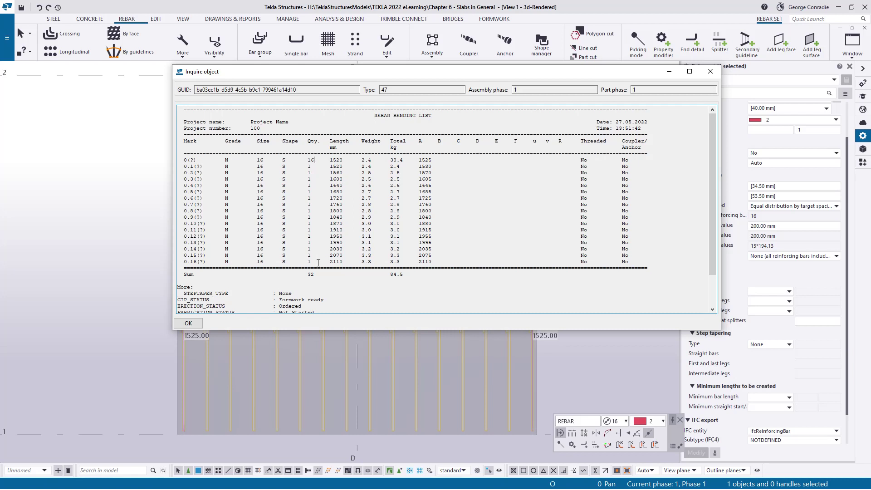
drag(310, 274, 305, 274)
drag(310, 166, 309, 255)
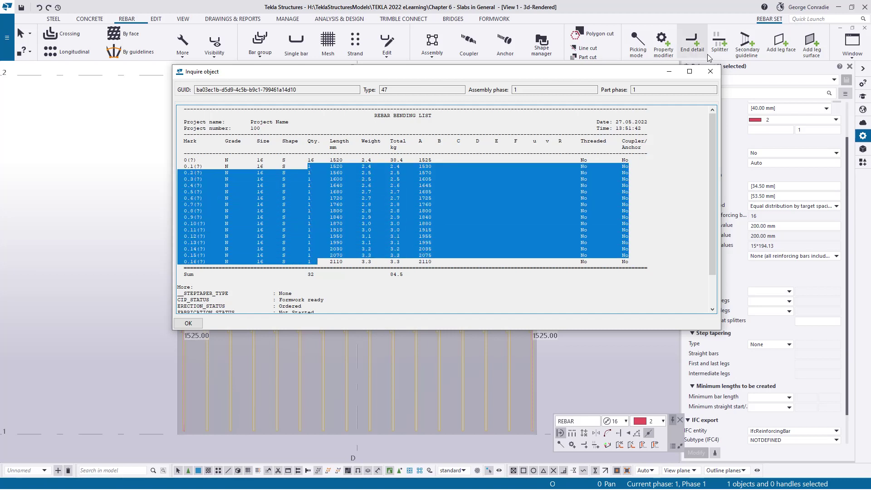
click(710, 71)
click(595, 197)
middle_drag(595, 197, 600, 219)
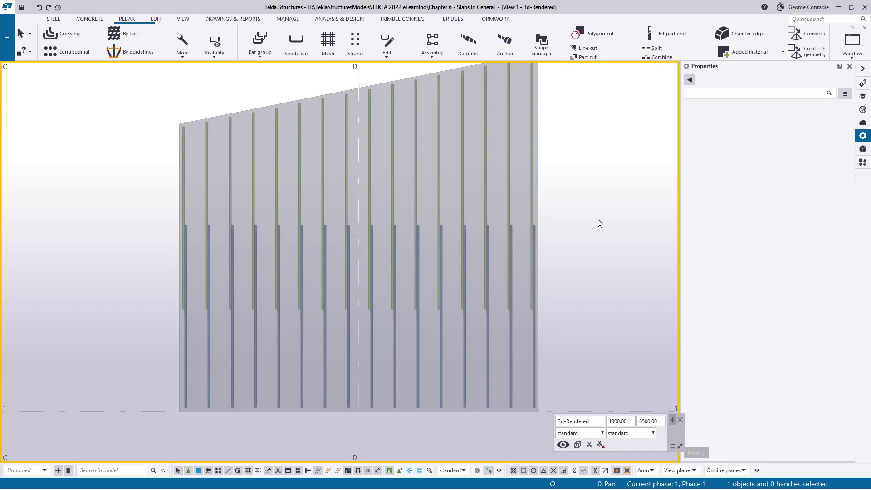
Step: Set the rebar set's step tapering type to Distance with 50 mm for straight bars, apply it and deselect the set
click(488, 260)
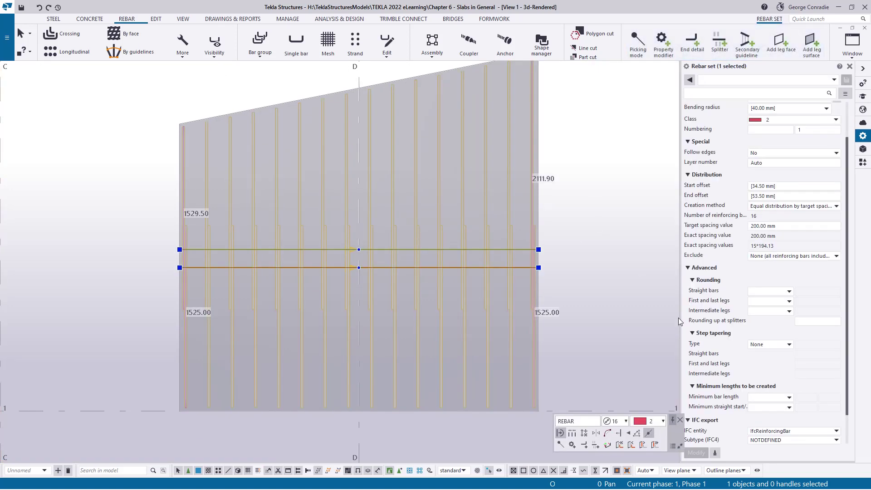
scroll(704, 358, down, 2)
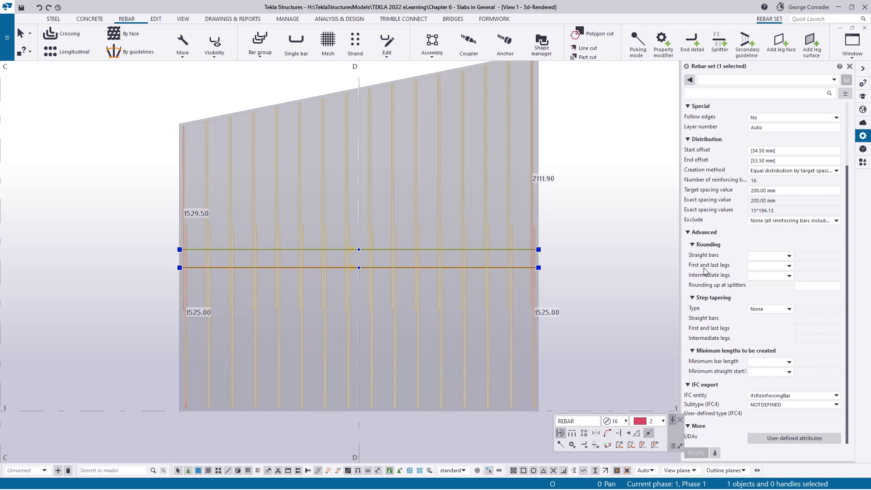
click(766, 310)
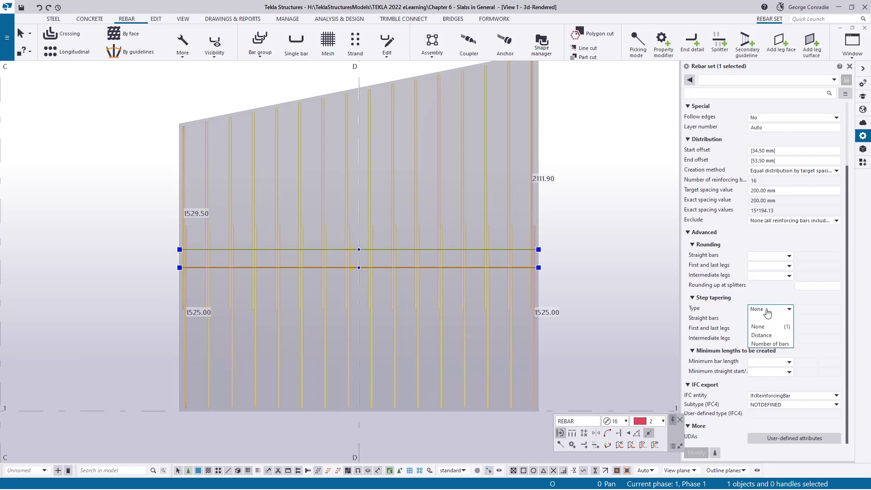
click(765, 338)
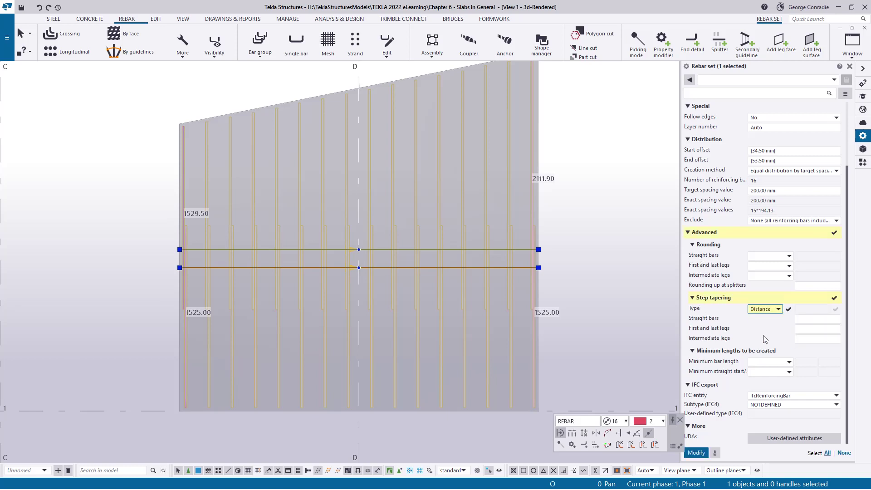
click(798, 321)
text(50)
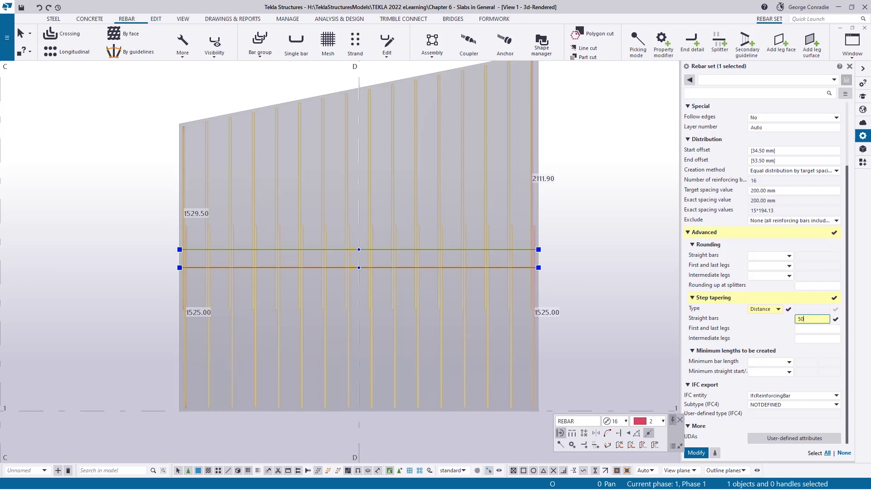
key(Return)
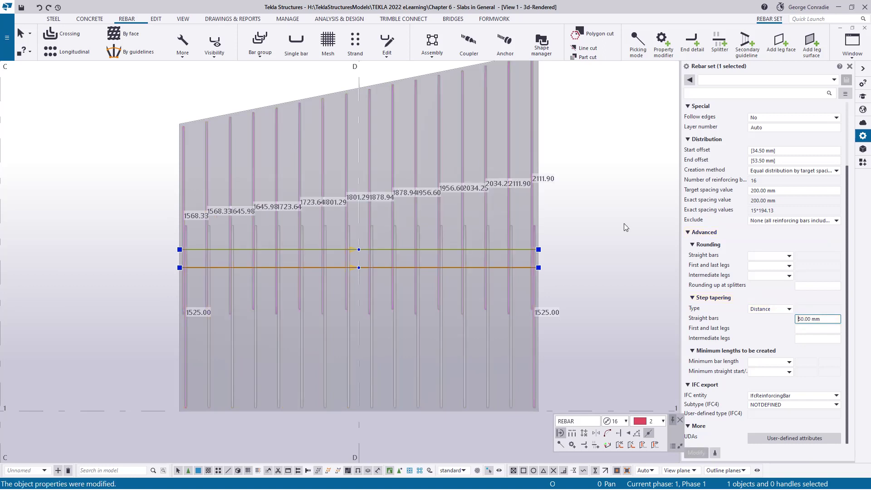
click(626, 227)
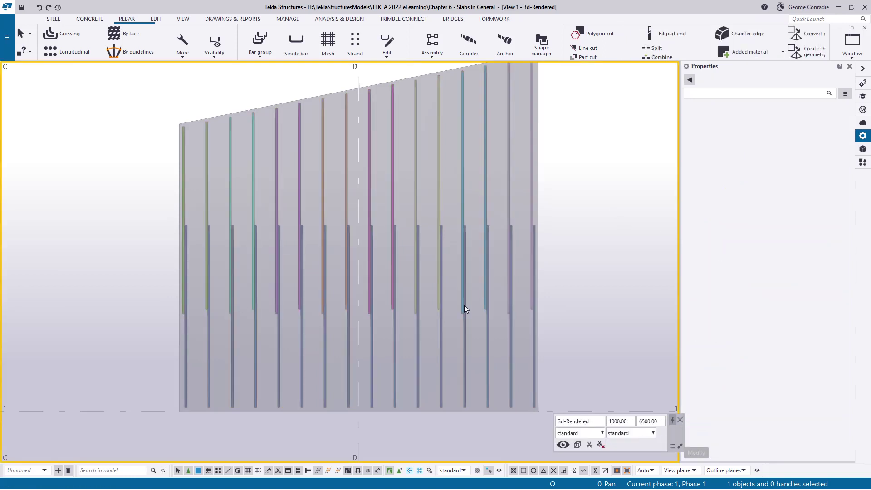
Step: Measure the lap lengths of the first two bar pairs at the slab's shorter side edge
middle_drag(462, 285, 460, 299)
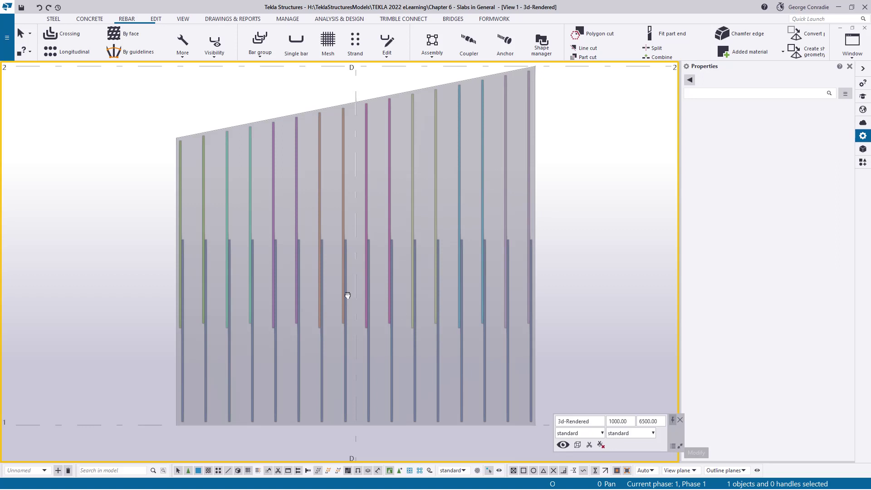
scroll(255, 274, up, 5)
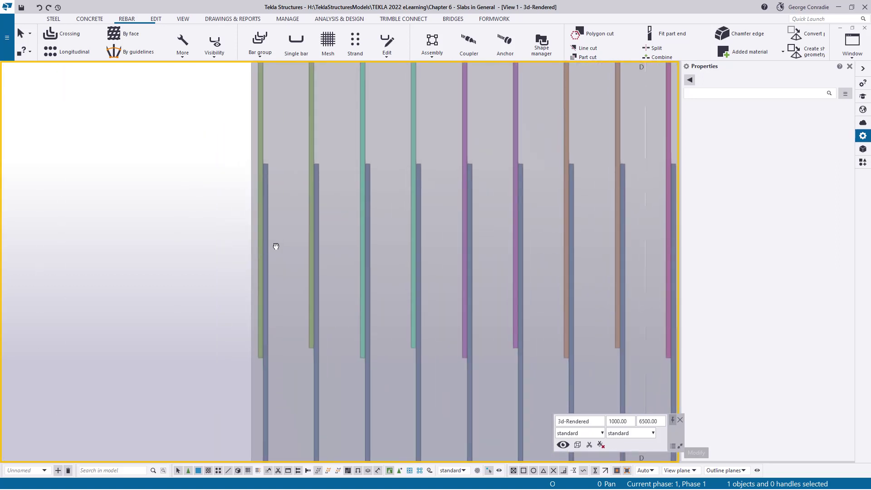
key(f)
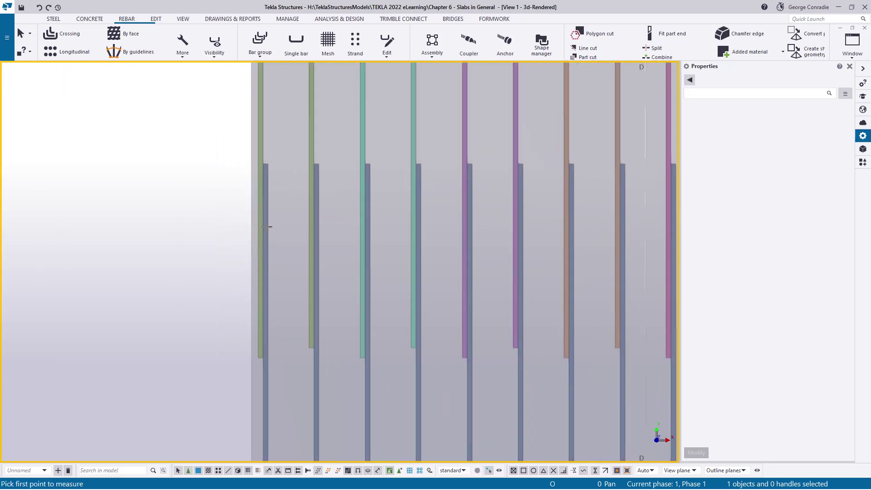
click(312, 348)
click(317, 163)
click(342, 267)
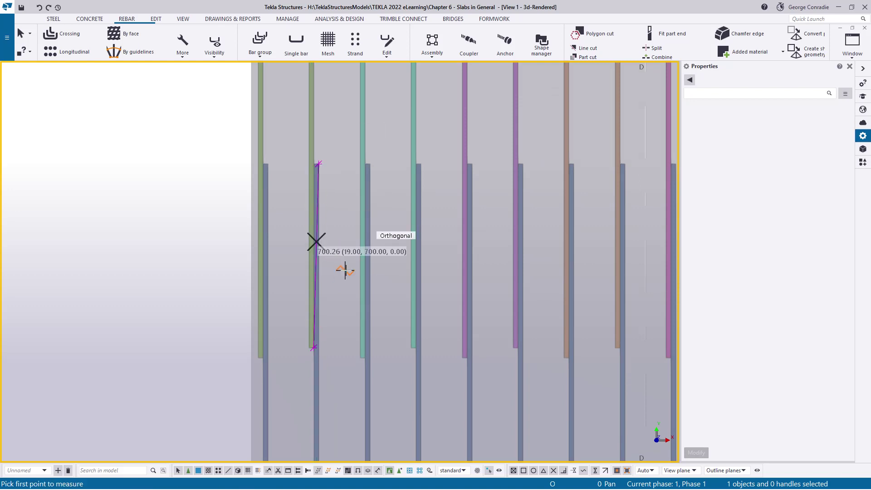
click(260, 358)
click(266, 163)
click(183, 240)
right_click(188, 190)
click(213, 202)
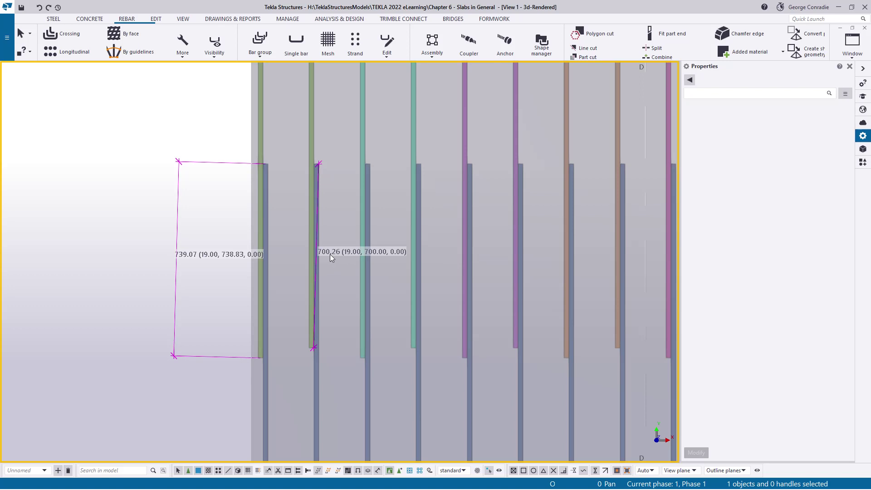
Step: Select the splitter in the rebar set to check its lap length property, and deselect it
middle_click(366, 209)
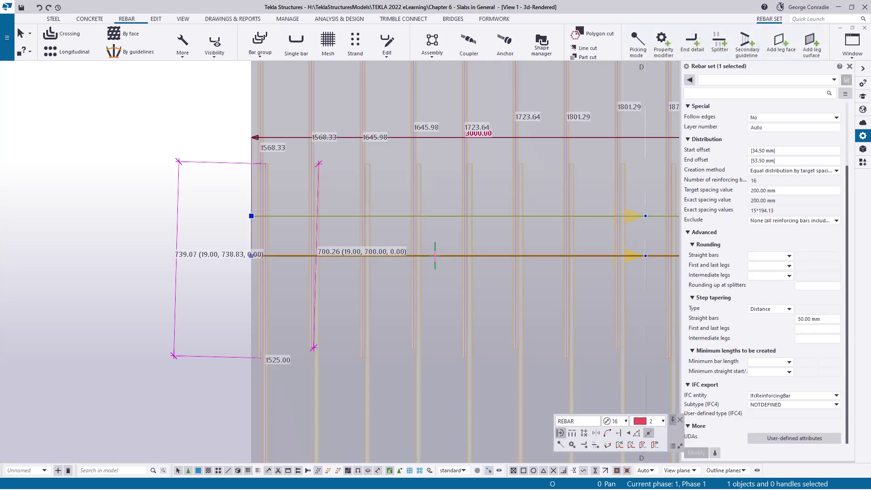
middle_click(435, 255)
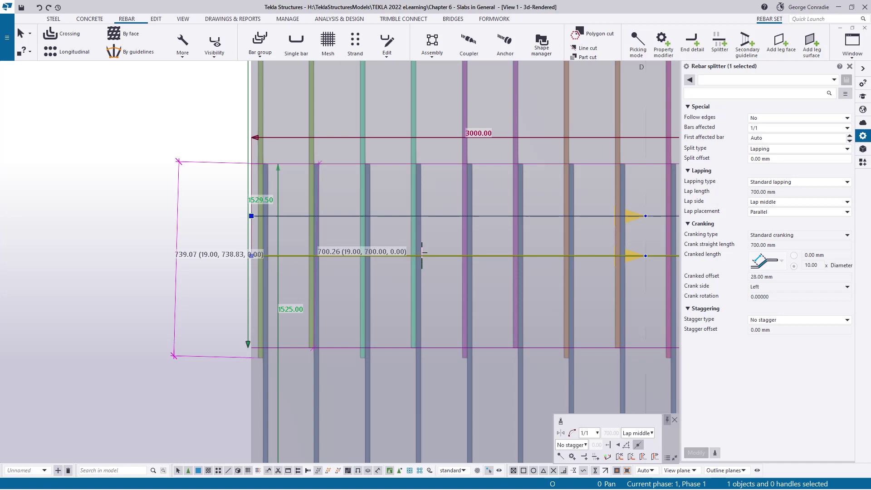
click(136, 251)
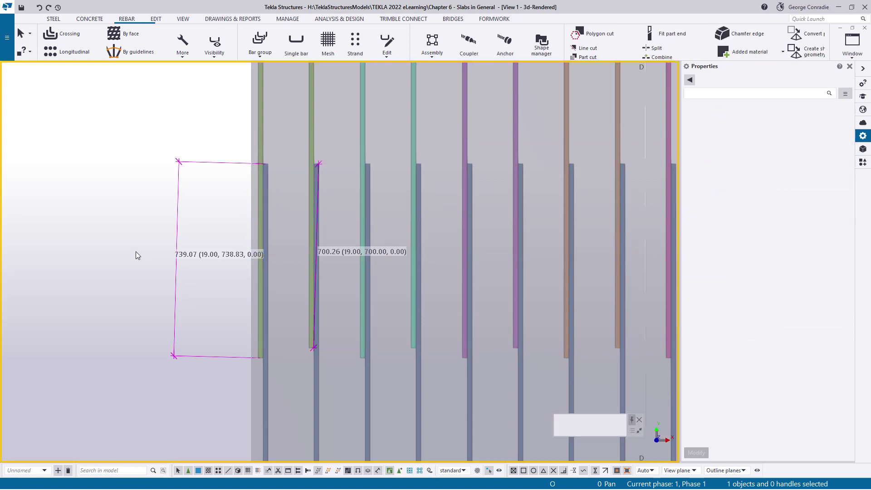
Step: Set the rebar set's step tapering distance for straight bars to 100 mm, apply it and deselect the set
scroll(527, 280, down, 2)
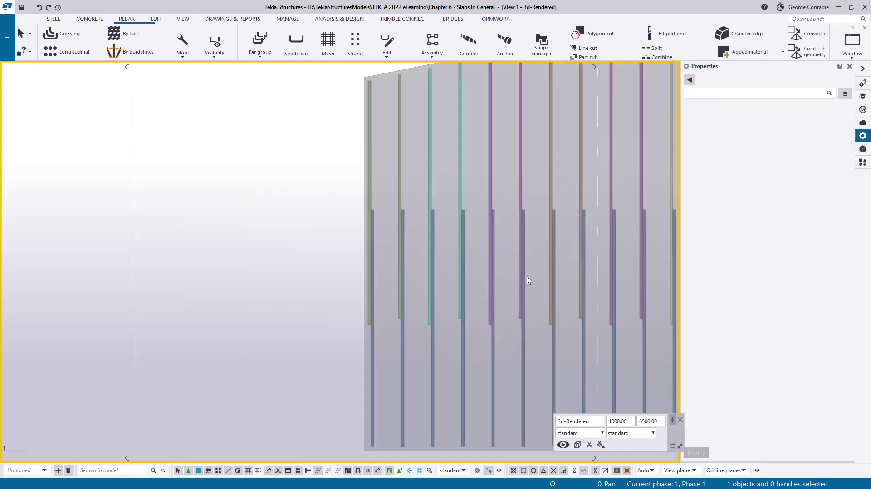
scroll(527, 280, down, 1)
middle_drag(501, 262, 415, 244)
click(415, 246)
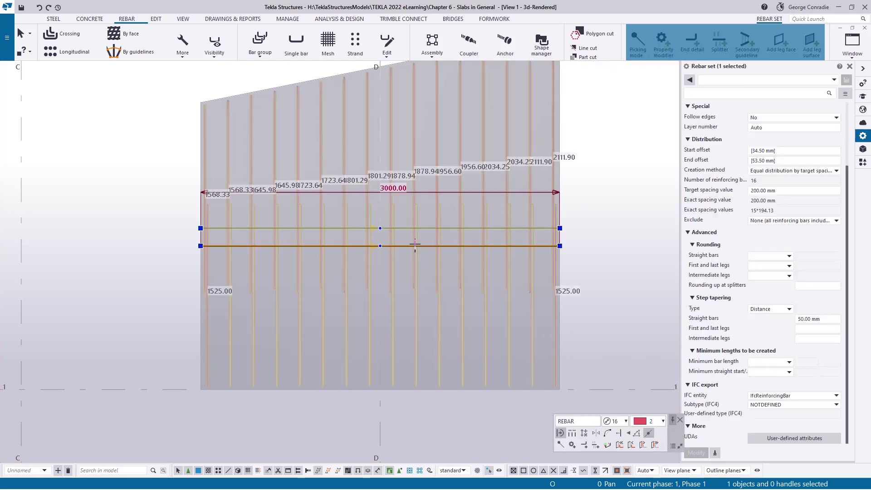
click(808, 319)
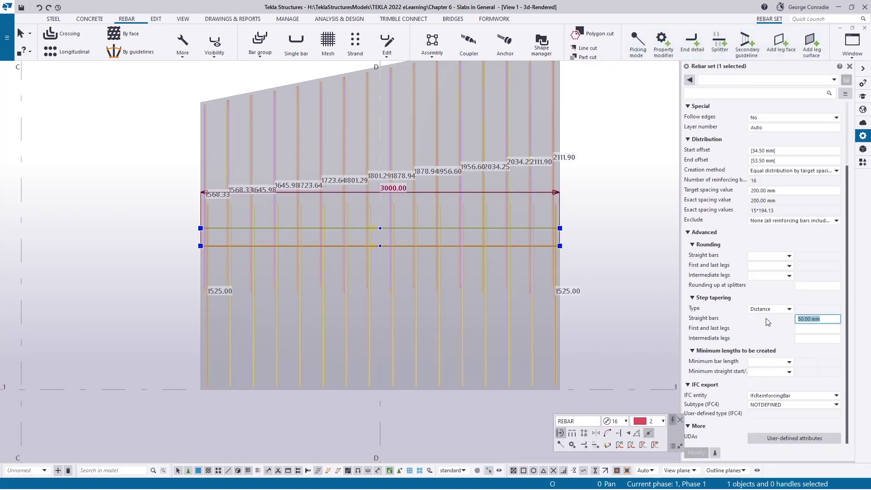
text(100)
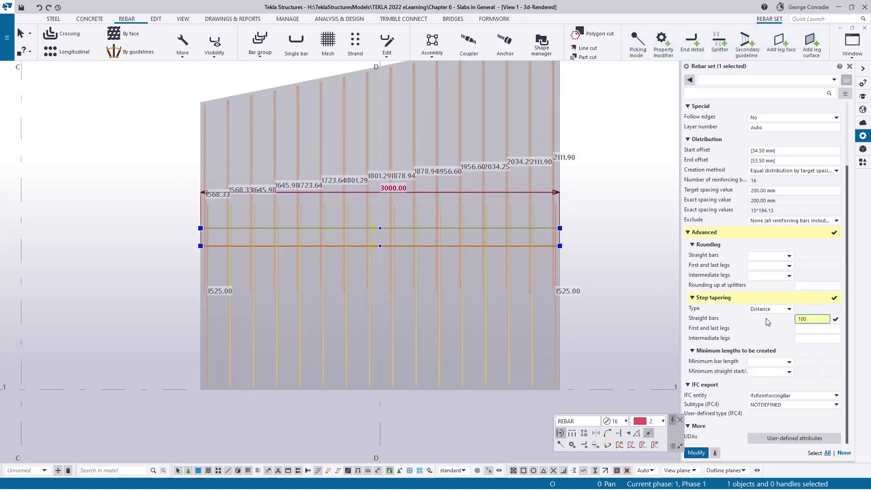
key(Return)
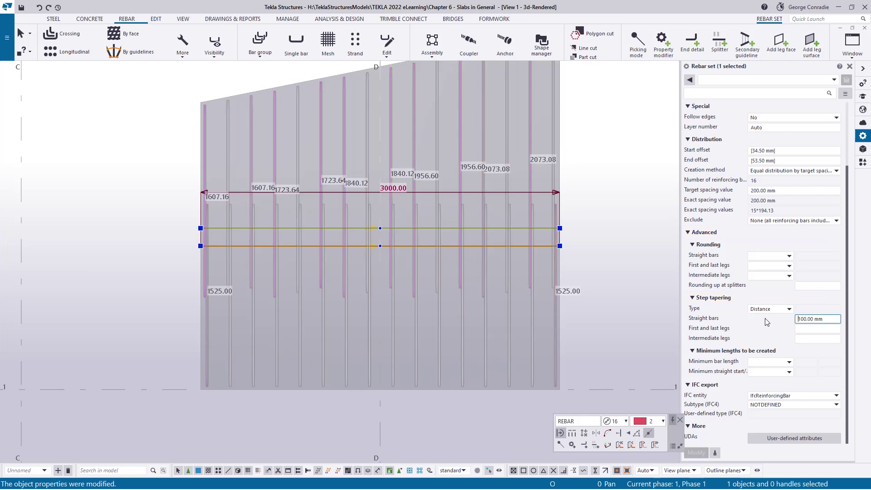
click(150, 240)
Step: Measure the lap length of each of the three bar pairs in the first color group, and end measuring
scroll(249, 226, up, 2)
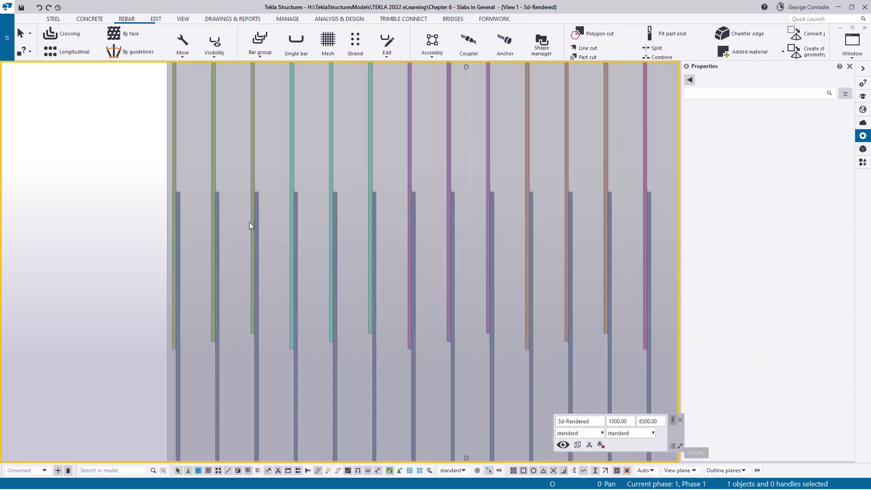
key(f)
click(252, 333)
click(255, 191)
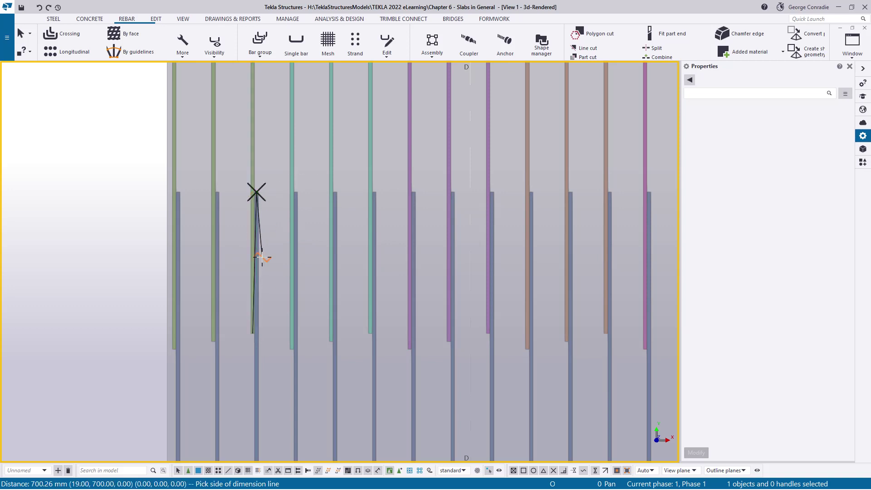
click(262, 257)
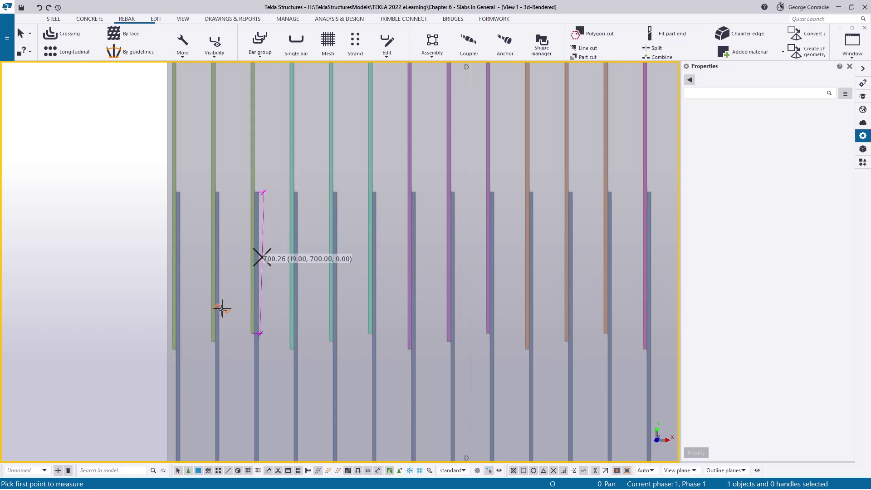
click(213, 341)
click(217, 191)
click(97, 244)
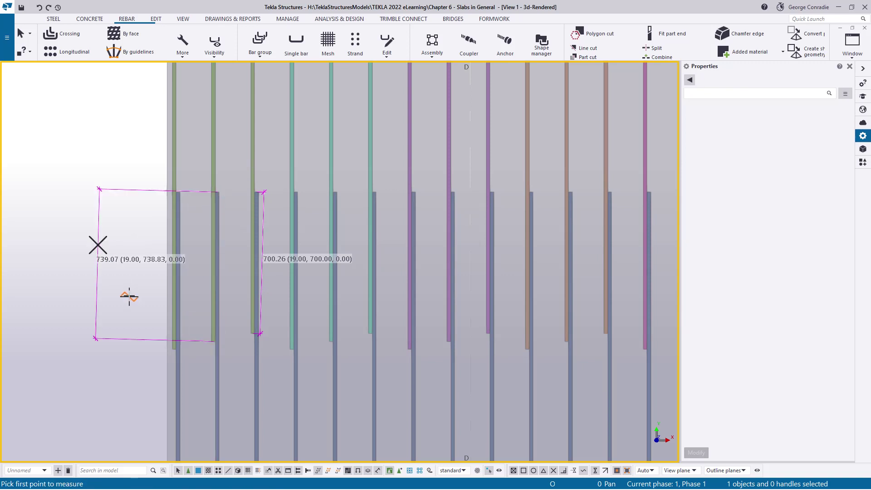
click(174, 348)
click(178, 191)
click(93, 316)
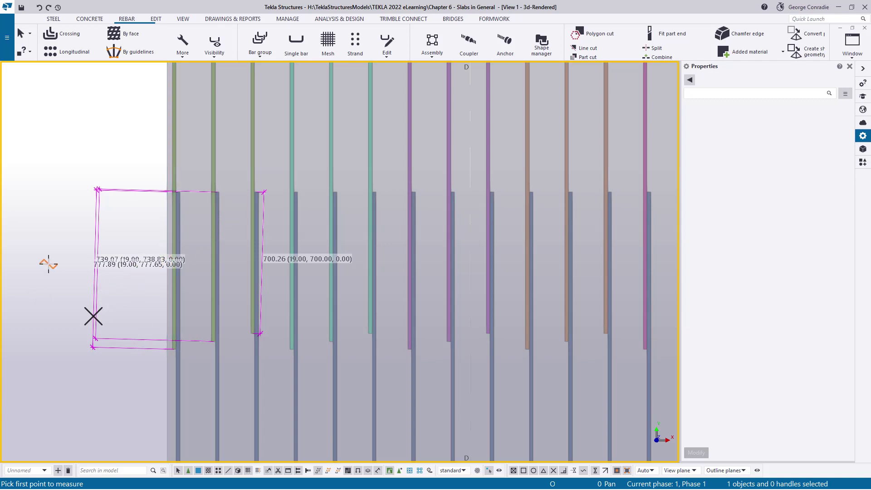
right_click(145, 135)
click(151, 141)
Step: Set the rebar set's step tapering type to Number of bars with a value of 5, apply it and deselect the set
scroll(369, 278, down, 2)
middle_drag(369, 278, 240, 258)
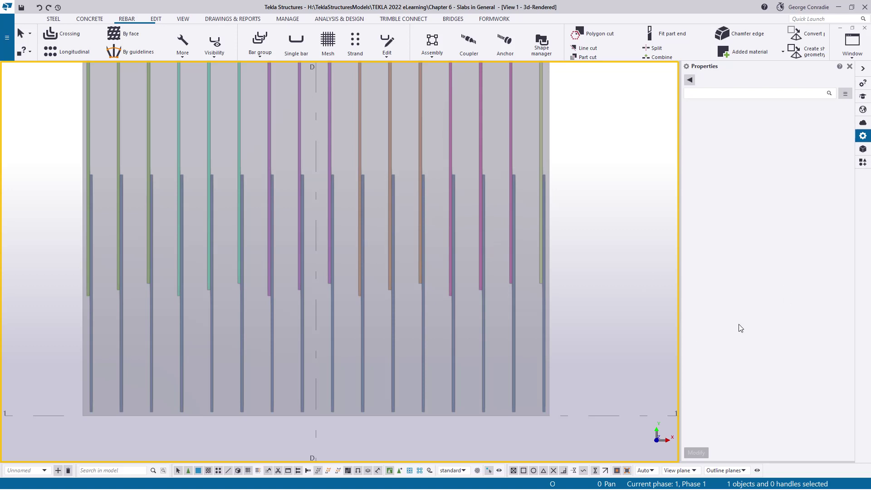
scroll(589, 318, down, 2)
mouse_move(570, 309)
middle_down()
mouse_move(580, 298)
mouse_move(585, 305)
middle_up()
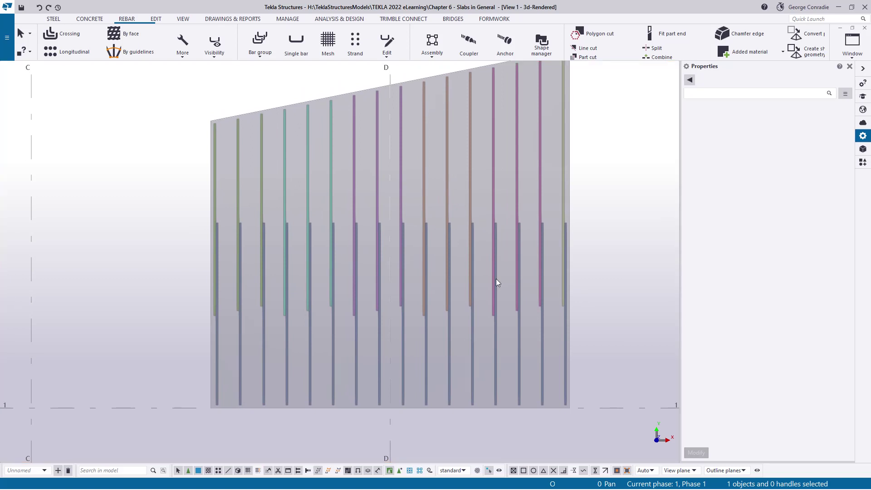
click(497, 278)
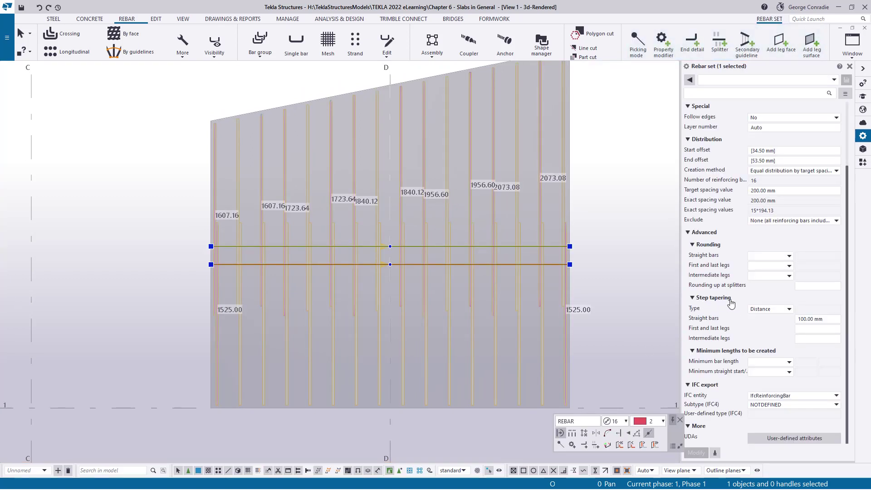
click(762, 311)
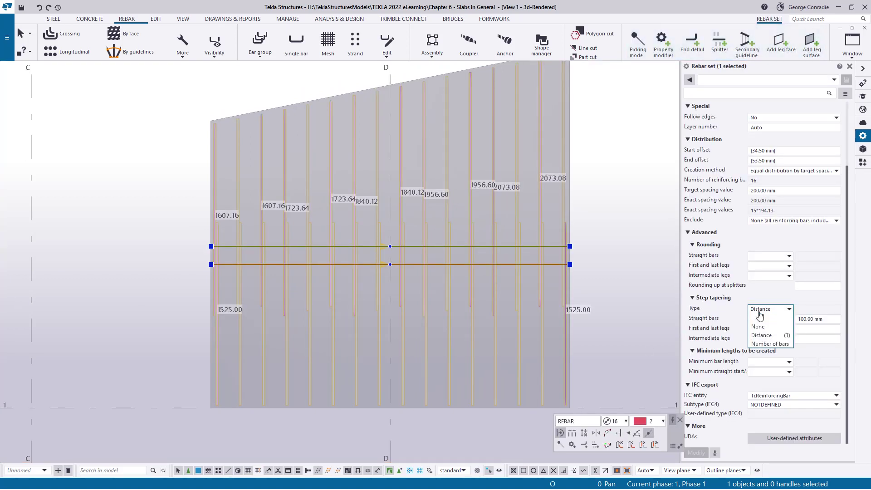
click(766, 343)
click(806, 310)
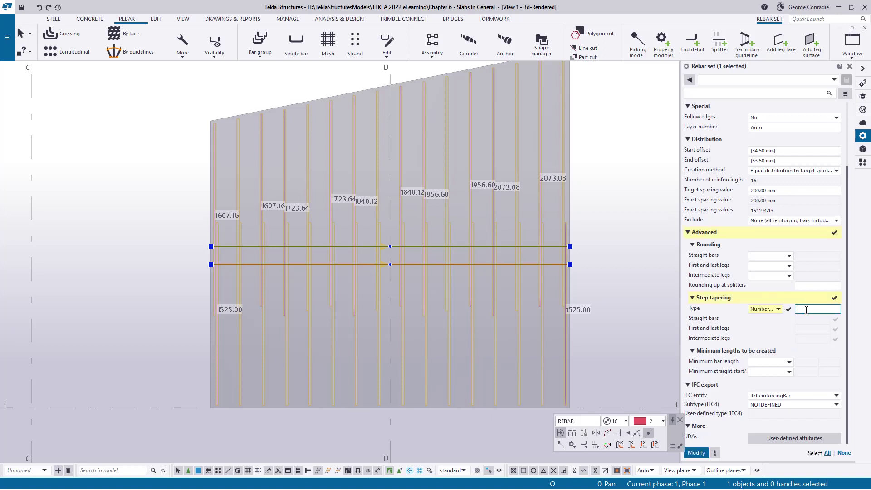
text(5)
key(Return)
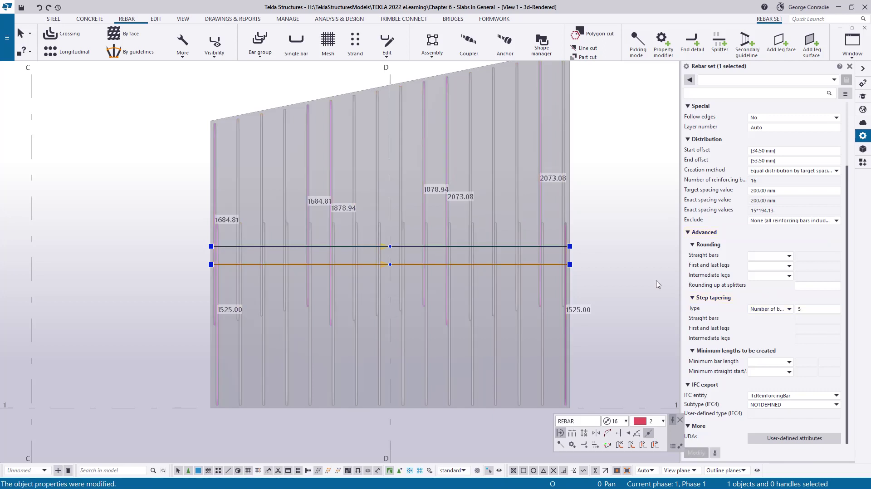
click(658, 285)
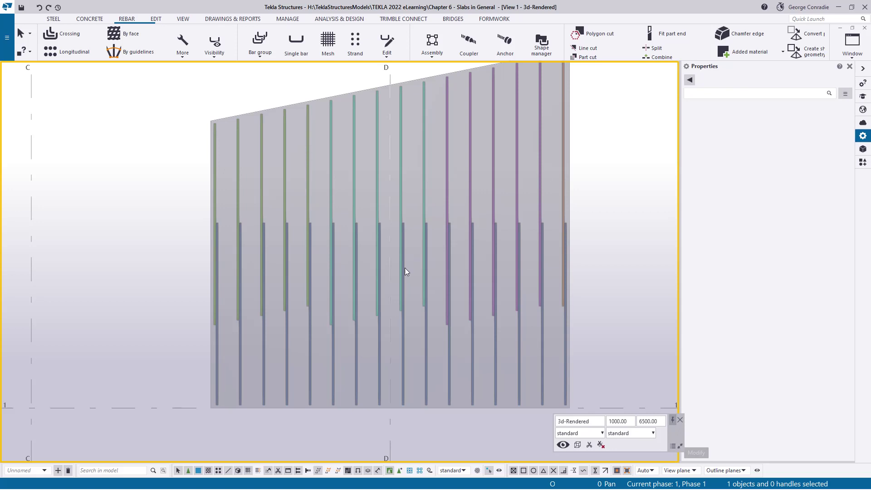
Step: Inquire the rebar set tapered by number of bars and examine the quantities and lengths in its bending list
middle_drag(409, 277, 368, 288)
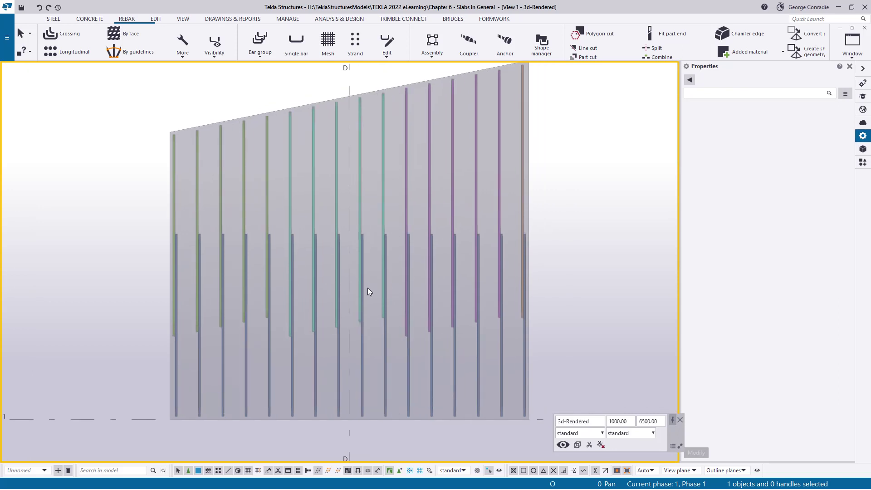
click(406, 279)
right_click(406, 278)
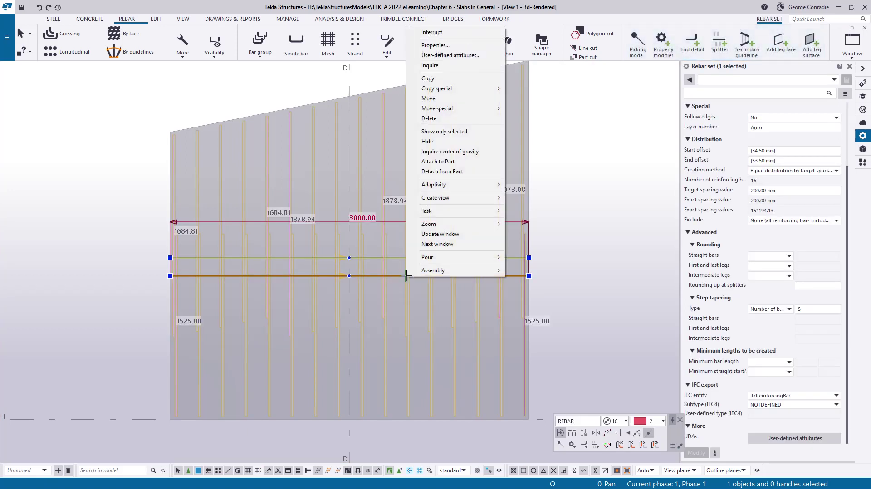
click(438, 64)
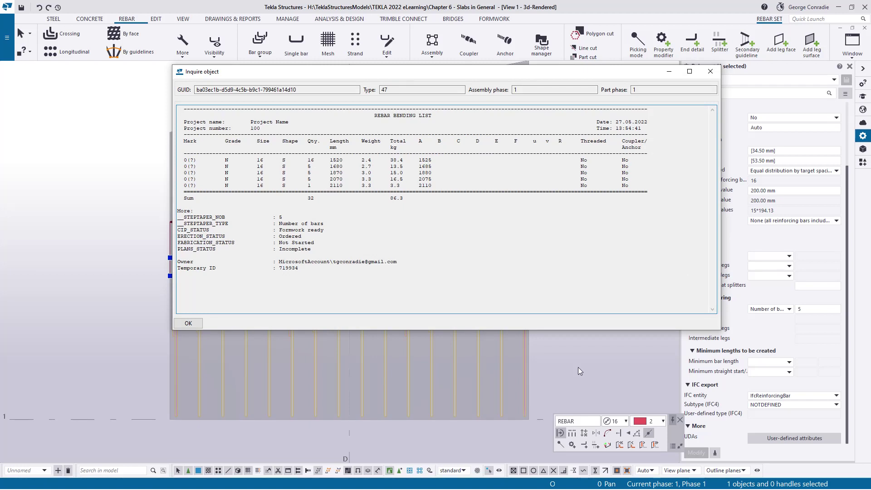
Step: Close the bending list, deselect the rebar set, and fit the work area to the entire model
click(316, 169)
click(710, 72)
click(550, 229)
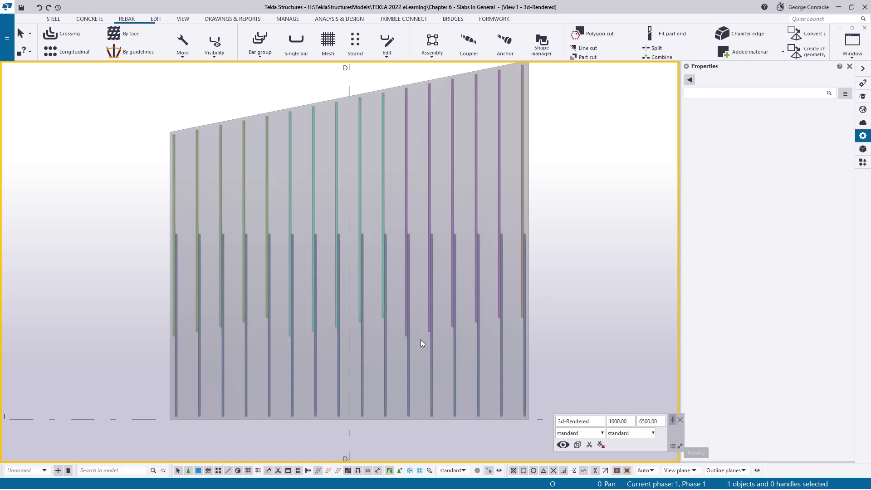
scroll(467, 279, down, 2)
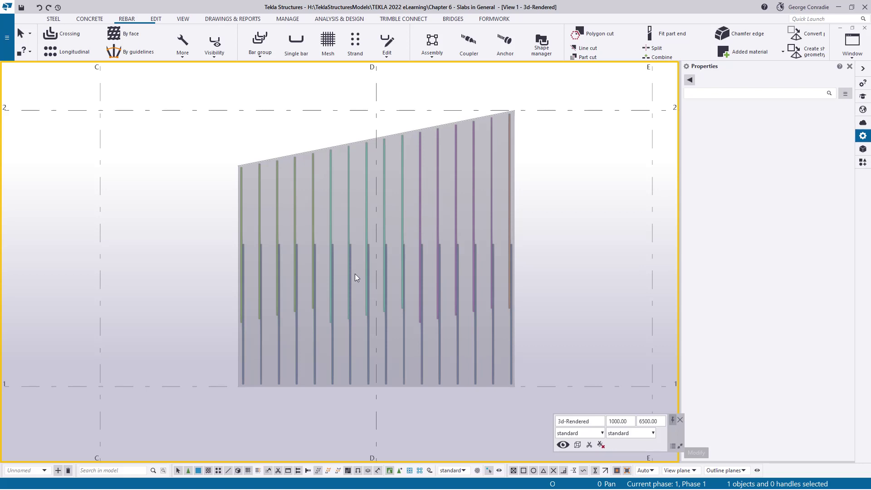
middle_drag(469, 214, 465, 215)
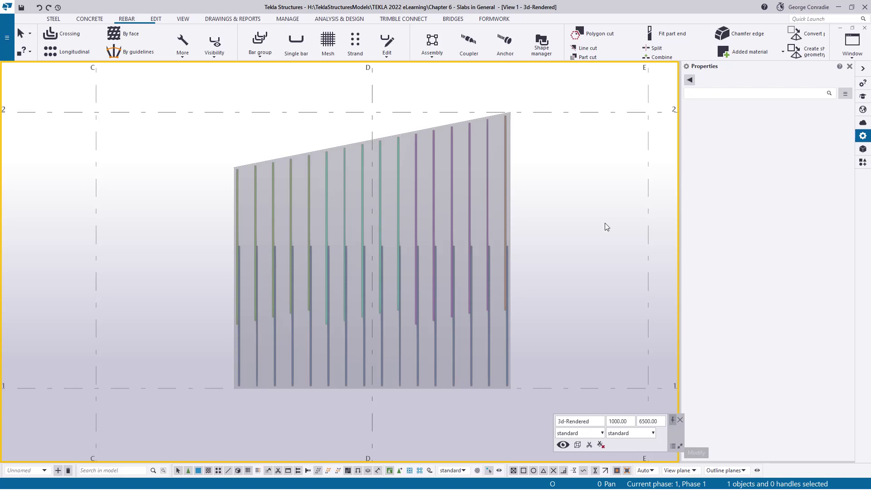
right_click(575, 227)
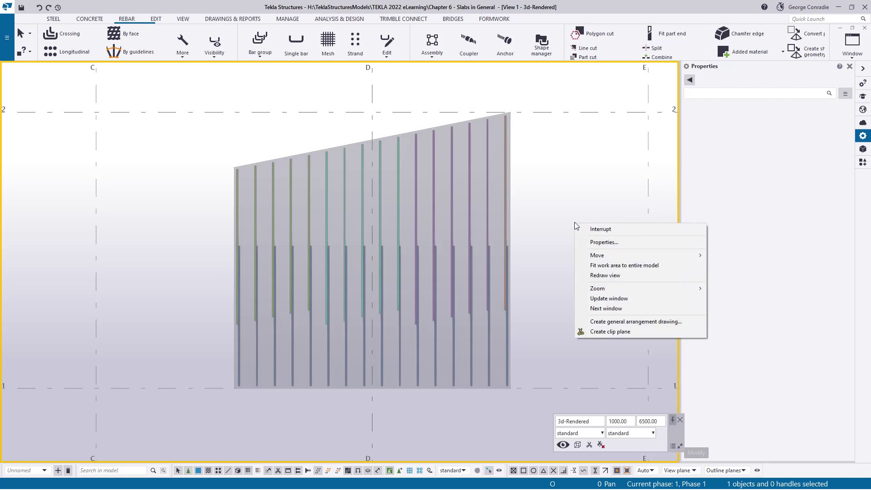
click(630, 266)
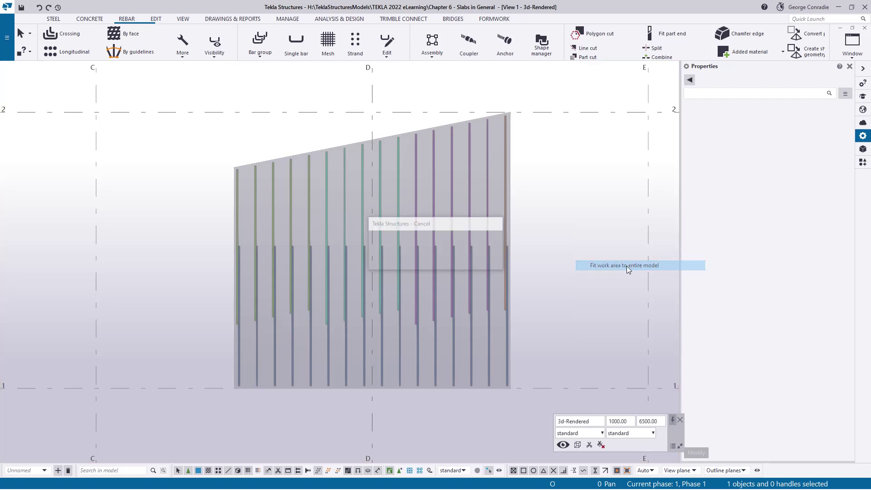
Step: Fit the work area to the trapezoidal slab on grid line 3 and deselect it
drag(219, 220, 460, 315)
right_click(486, 286)
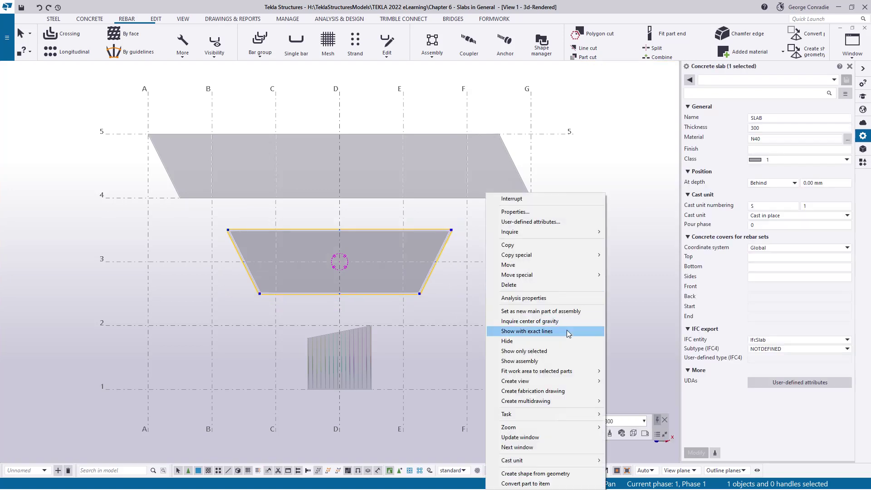
mouse_move(562, 371)
click(648, 381)
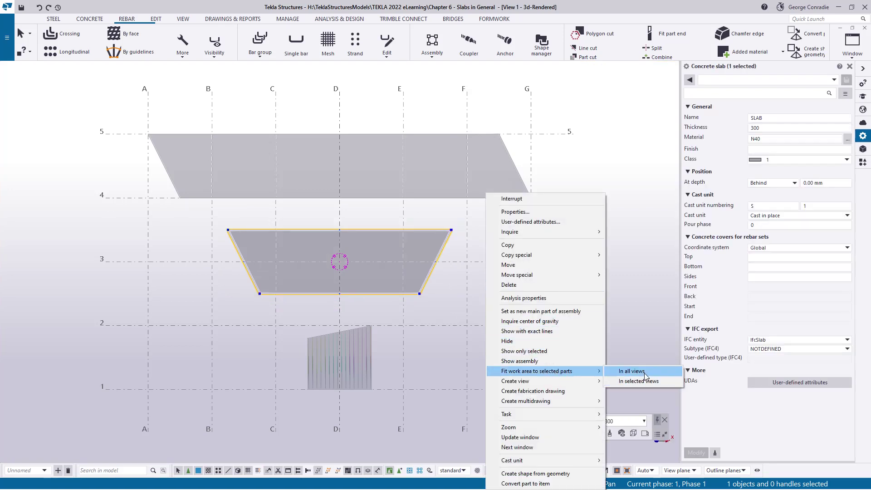
click(457, 380)
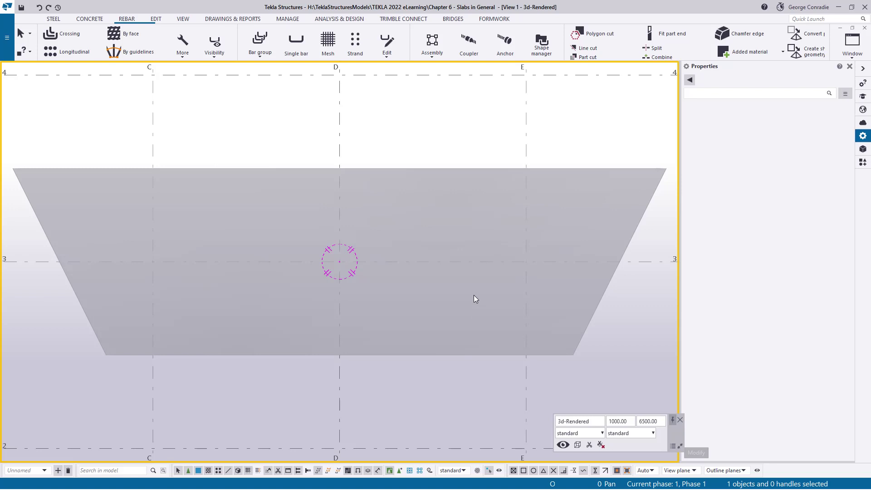
Step: Start a rebar set by face with the standard properties and grade N, size 16 main bars
click(135, 35)
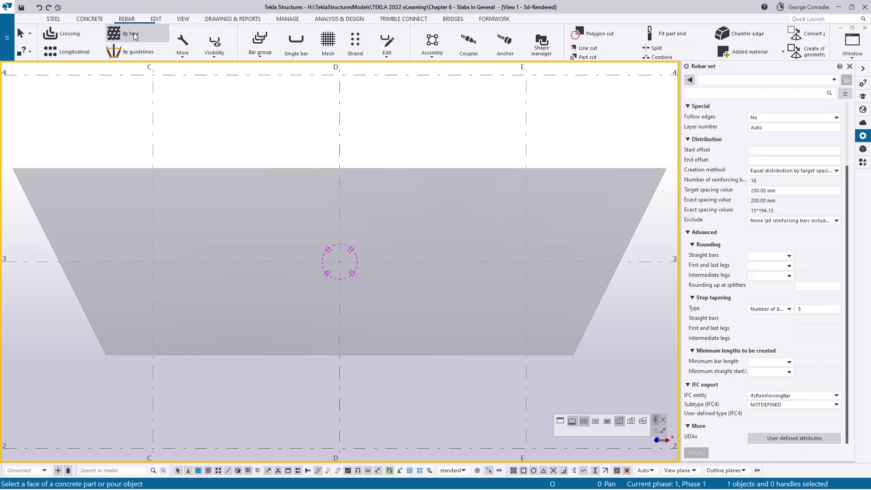
click(715, 80)
click(714, 90)
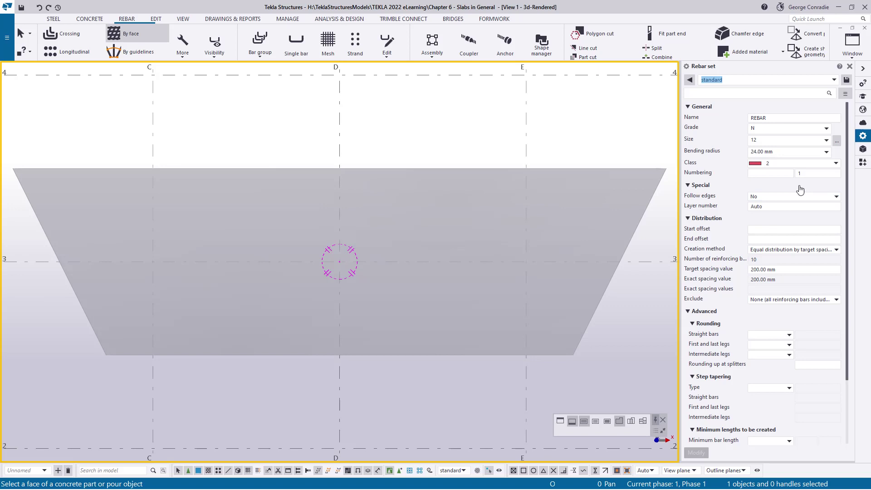
click(836, 141)
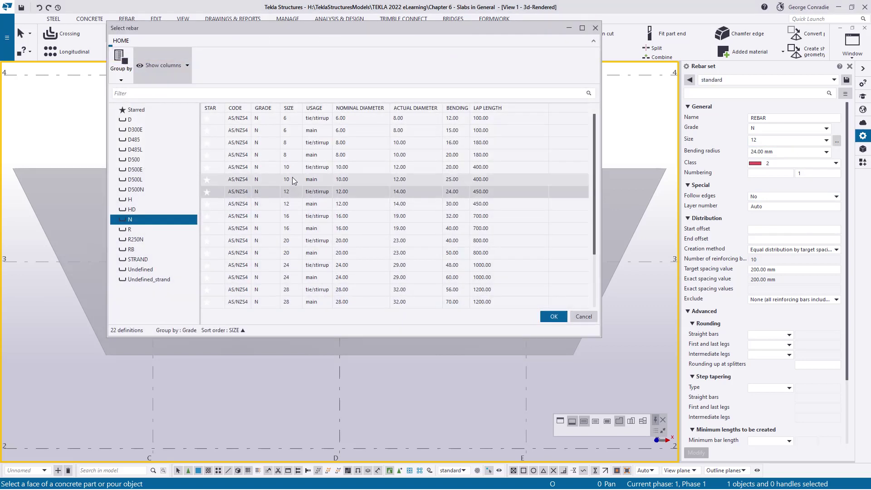
click(292, 228)
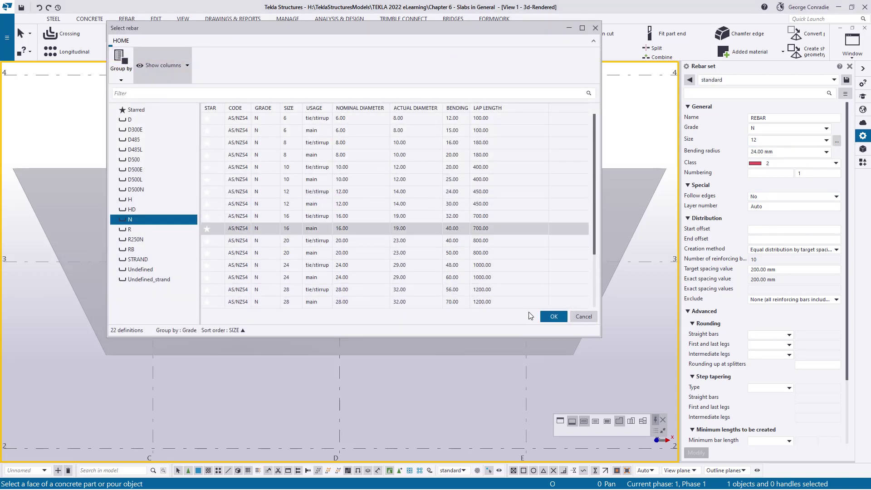
click(554, 316)
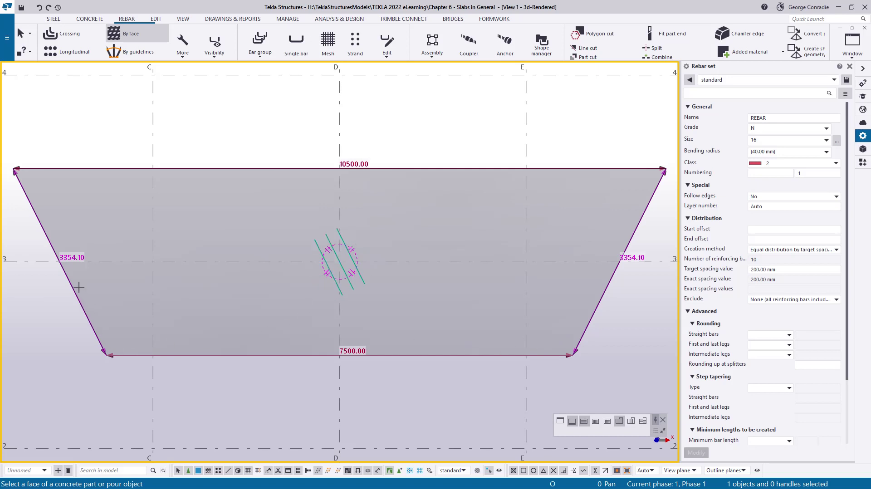
Step: Create the rebar set on the trapezoidal slab with bars parallel to its long edges, and turn off the rebar color groups
click(288, 179)
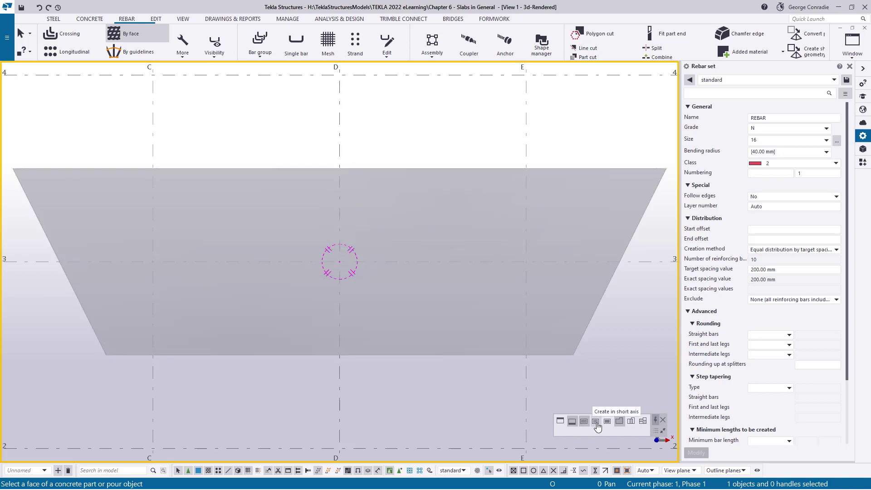
click(439, 340)
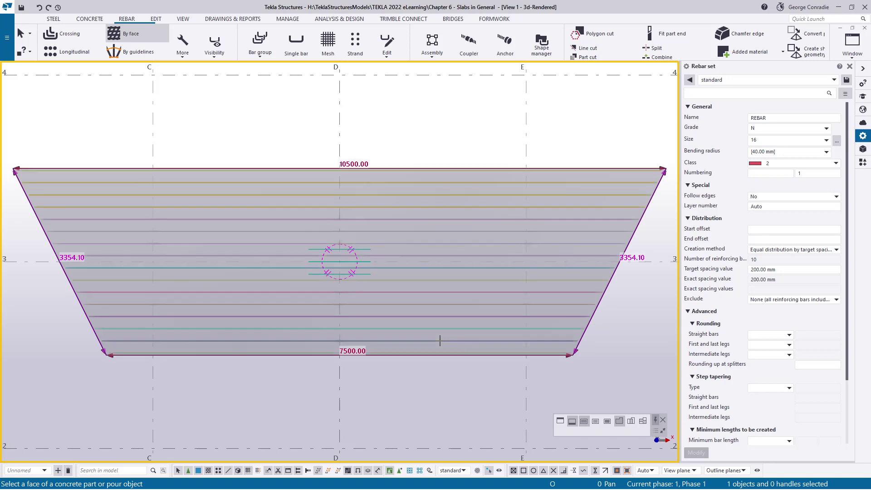
right_click(440, 341)
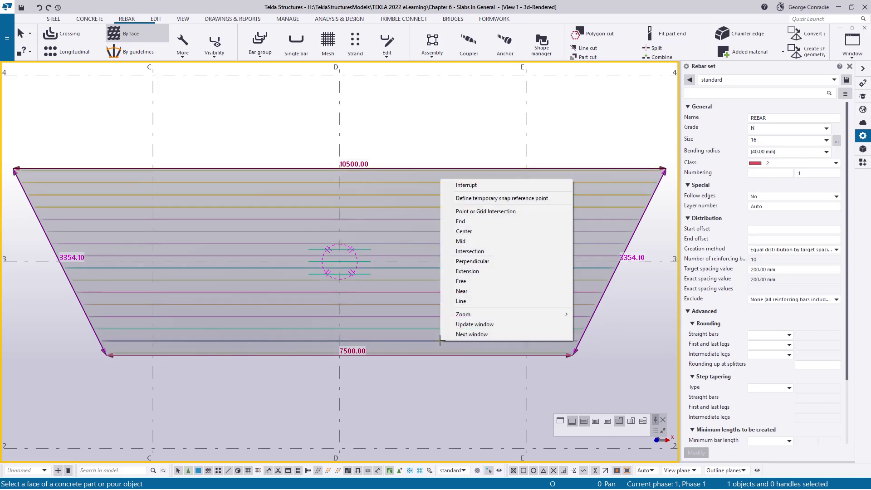
click(471, 183)
ctrl+middle_drag(445, 352, 582, 287)
key(ctrl+p)
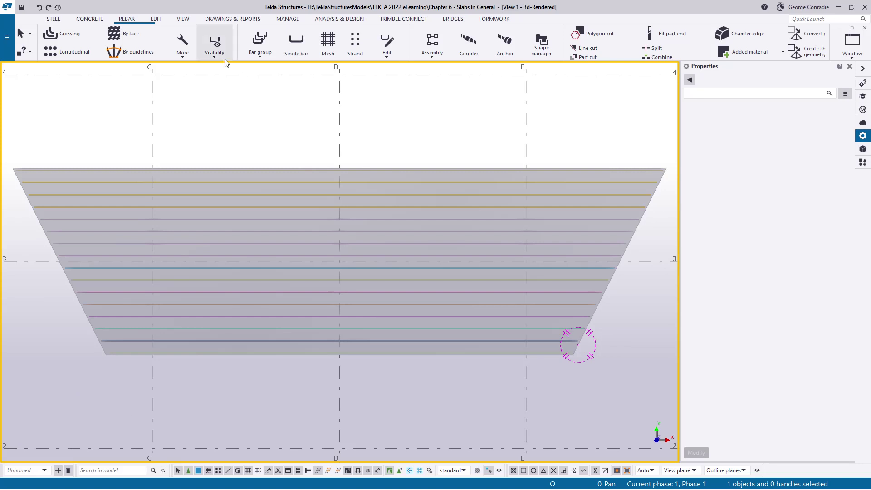
click(214, 46)
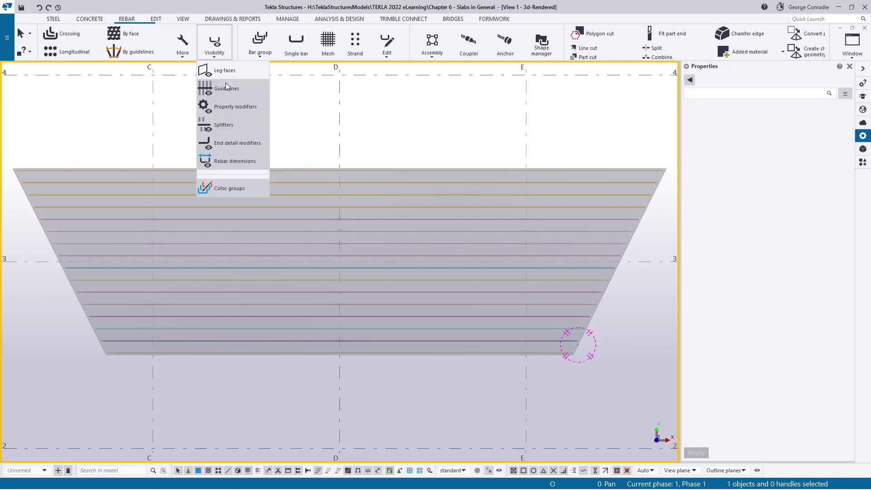
click(235, 187)
Step: Inquire the trapezoidal slab's rebar set and examine the bar marks and lengths in its bending list
click(421, 208)
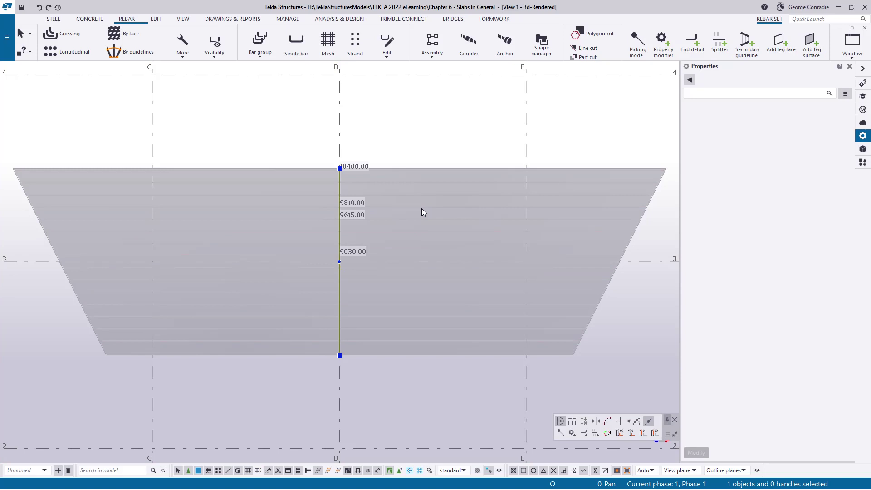
right_click(421, 209)
click(443, 248)
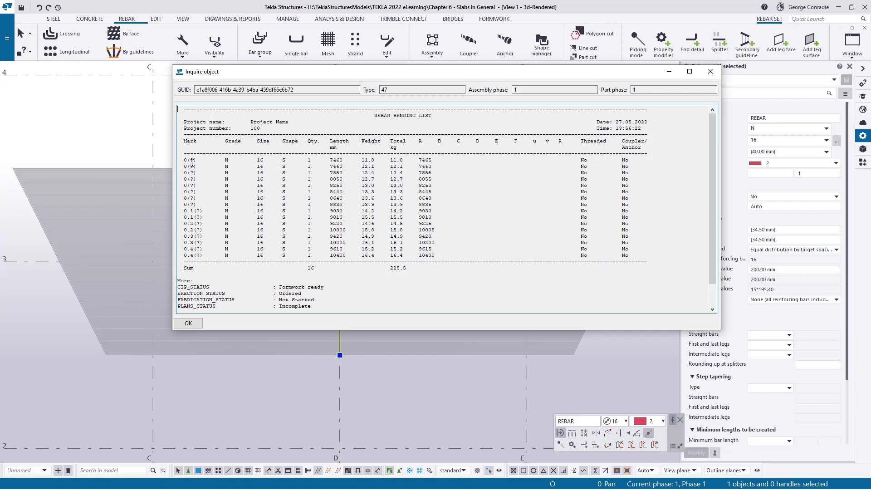
click(710, 71)
click(399, 373)
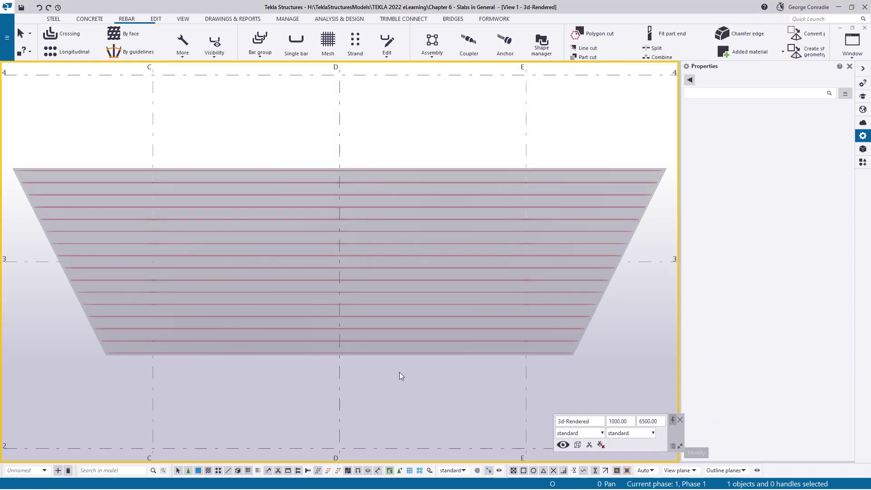
Step: Move the rebar set's guideline away from grid line D toward grid line E, and deselect the set
click(406, 341)
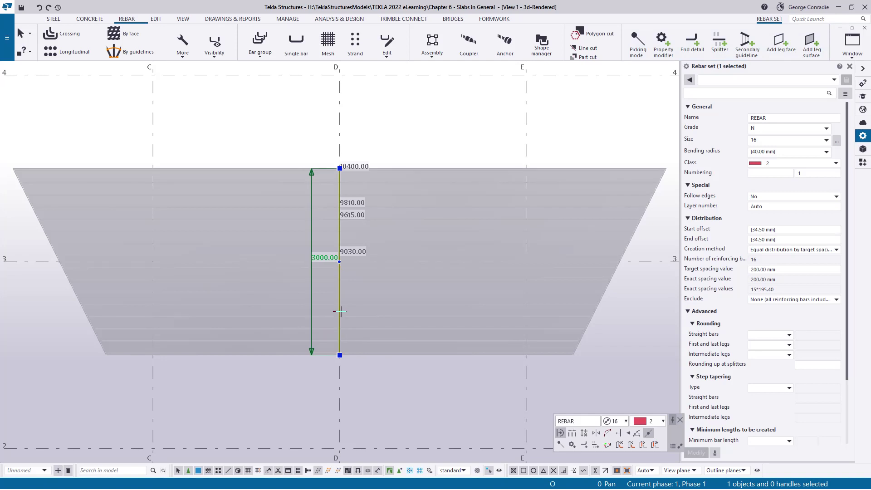
drag(340, 311, 449, 307)
click(406, 382)
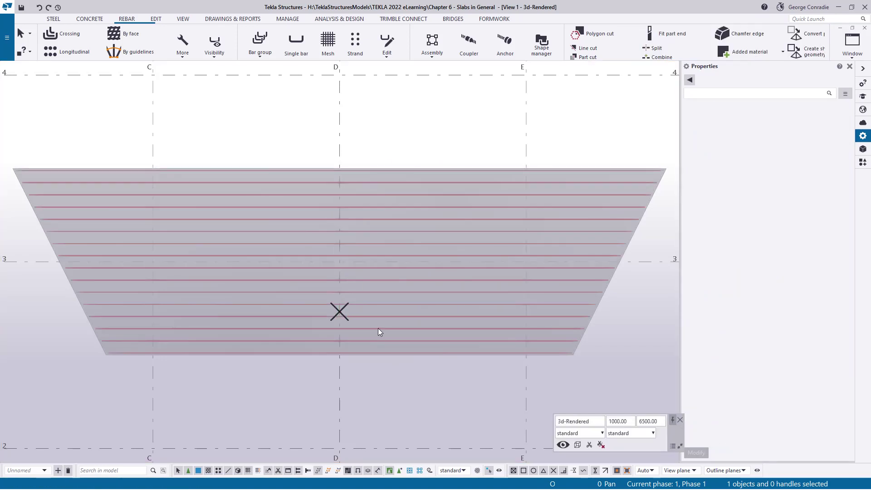
Step: Split the rebar set along grid line D with a standard lapping splitter from the slab edge's midpoint, and end the command
click(378, 330)
click(725, 43)
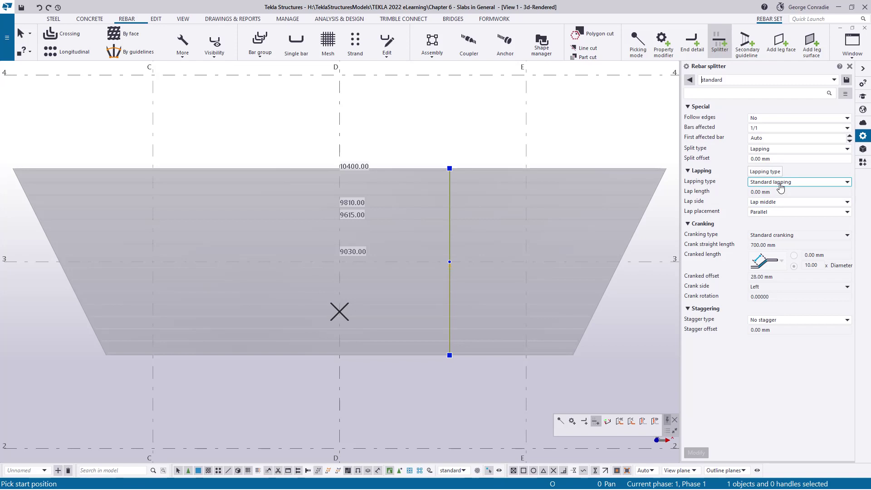
scroll(339, 351, up, 3)
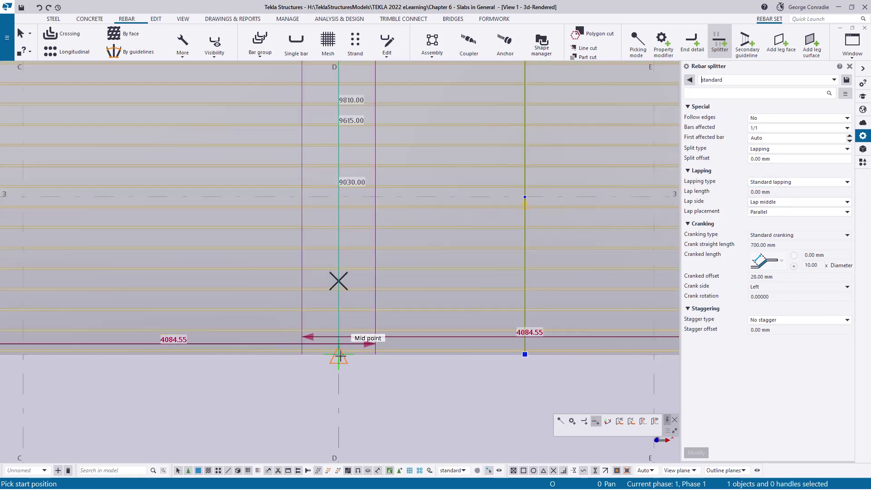
click(339, 352)
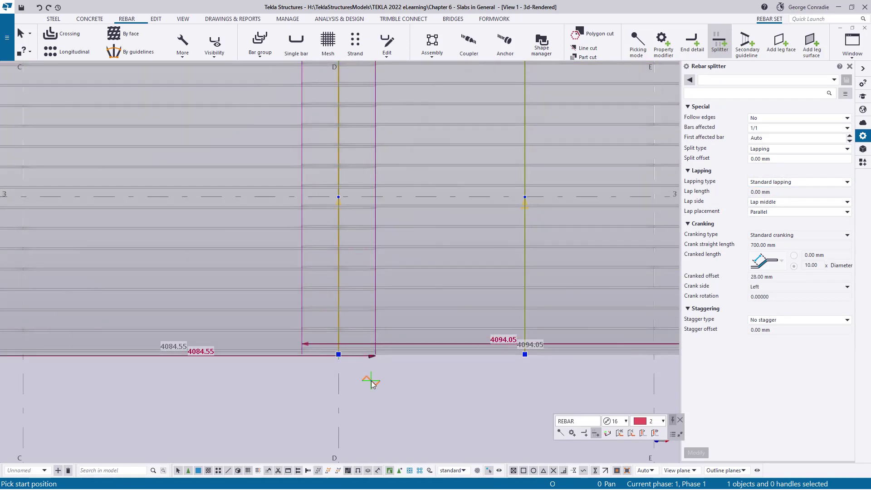
right_click(396, 380)
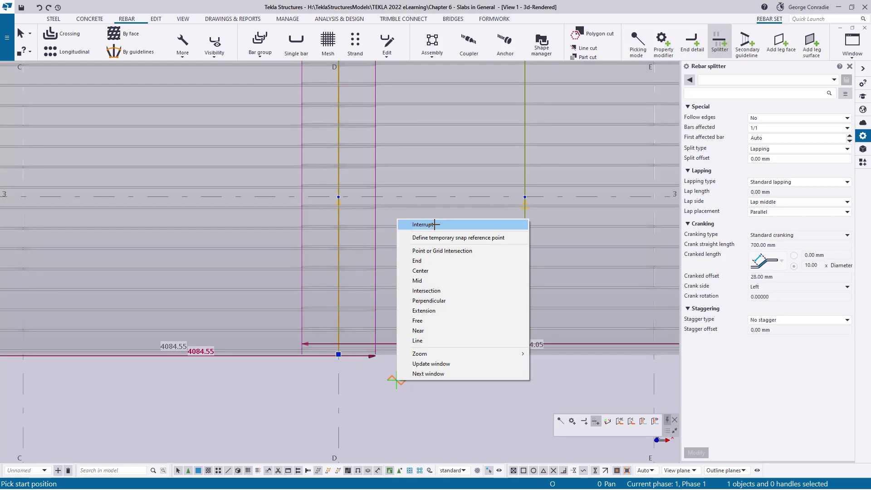
click(435, 224)
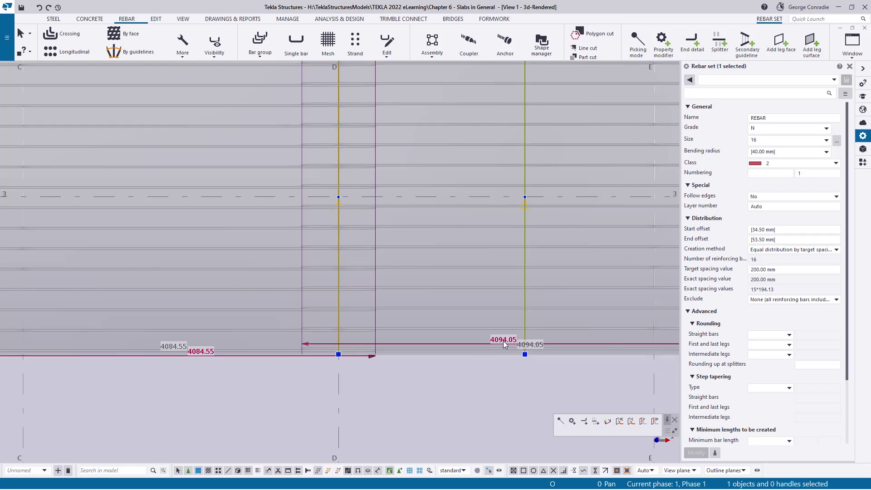
Step: Examine the lap at grid line D and the bar lengths along the trapezoidal slab's shorter parallel edge
click(476, 369)
scroll(458, 331, down, 3)
middle_drag(457, 334, 413, 299)
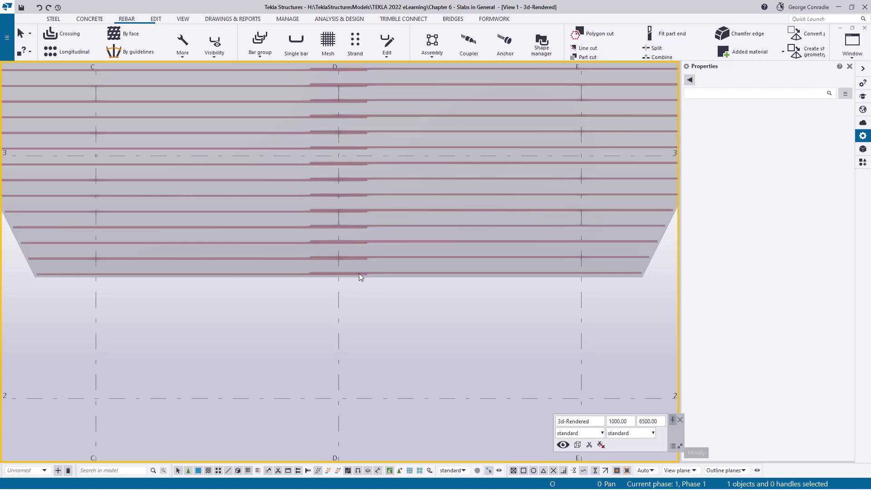
scroll(360, 271, up, 2)
middle_drag(360, 271, 468, 250)
scroll(480, 267, down, 2)
scroll(361, 227, up, 3)
scroll(362, 228, down, 2)
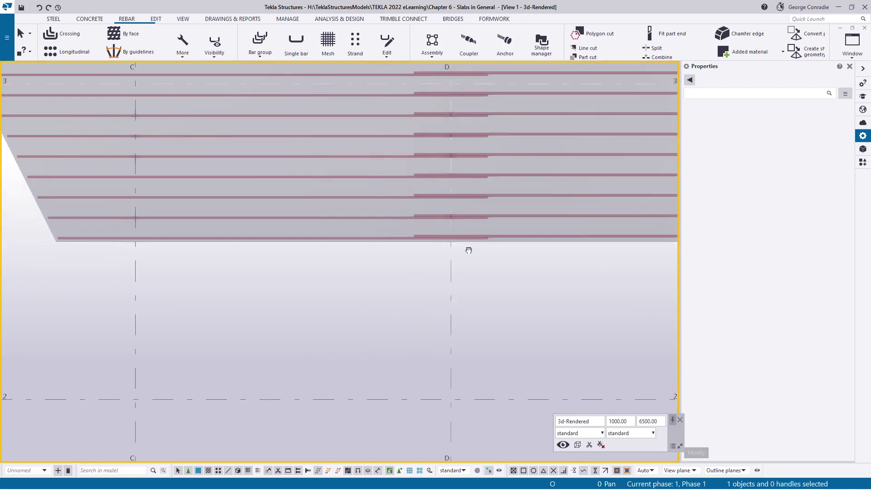
click(467, 236)
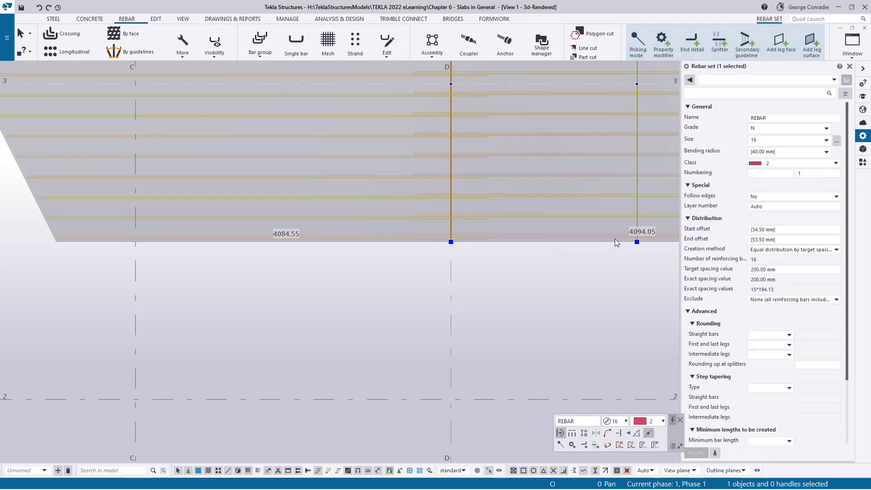
middle_drag(520, 255, 466, 260)
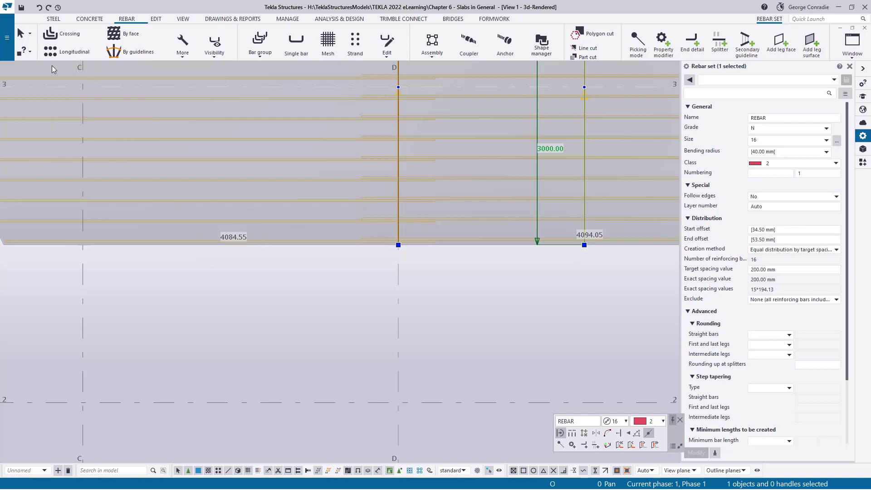
Step: In the rebar set options for rounding and step tapering, set rounding up at splitters to 5 and apply the settings
click(7, 41)
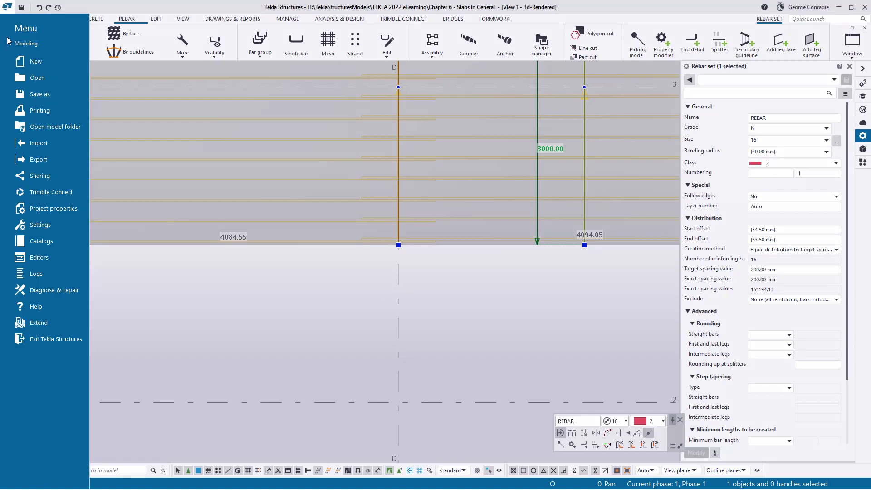
click(48, 225)
click(117, 45)
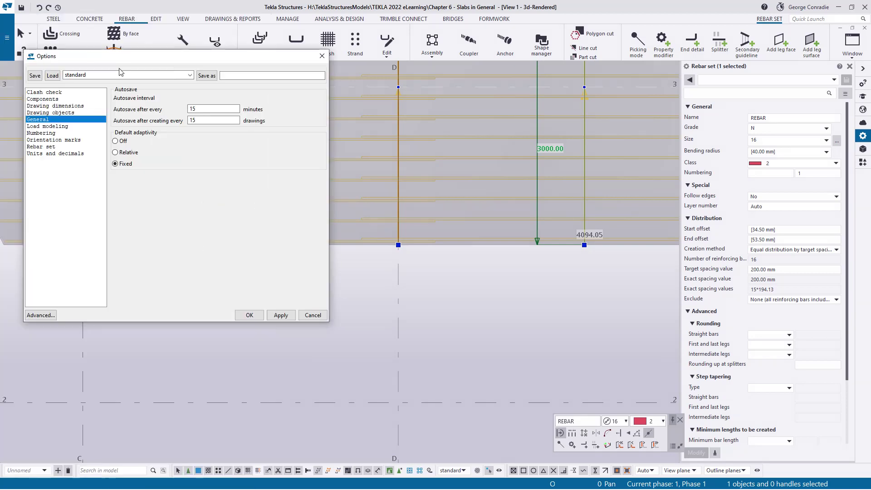
click(48, 147)
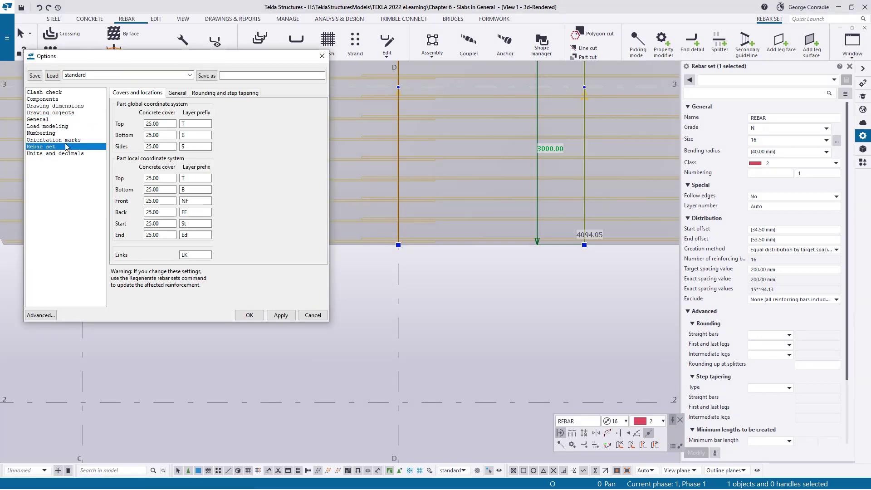
click(208, 95)
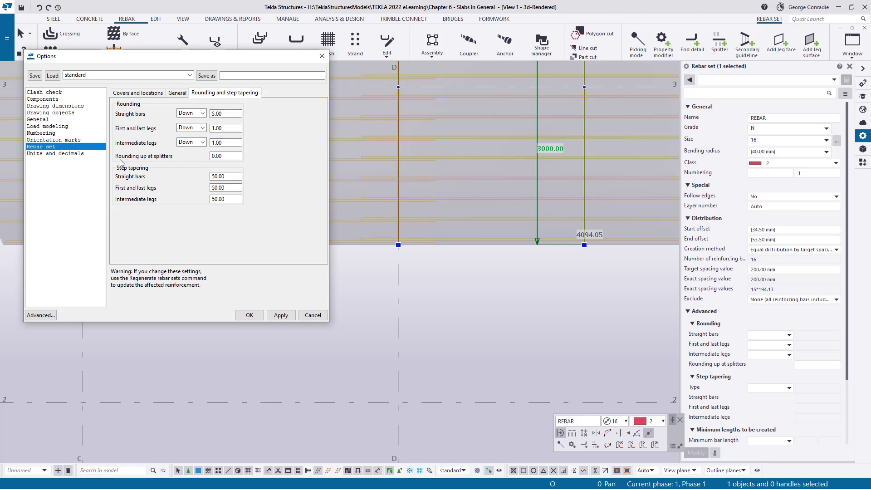
click(223, 156)
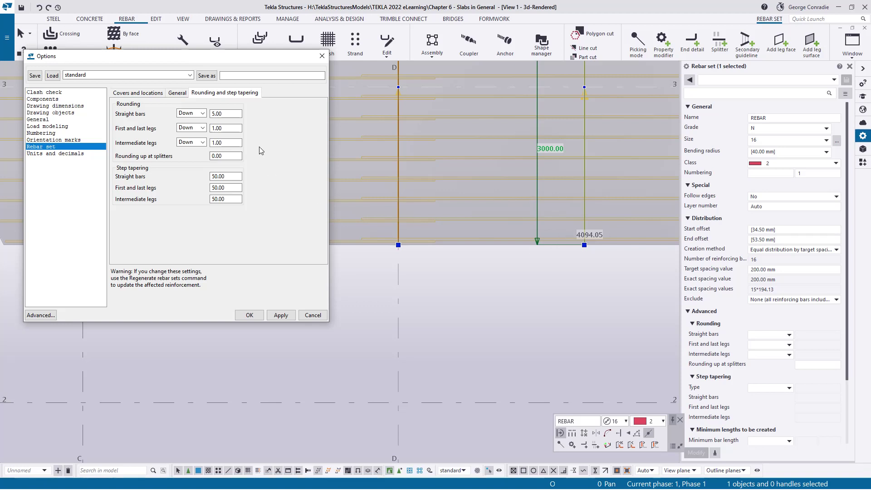
click(228, 155)
double_click(228, 155)
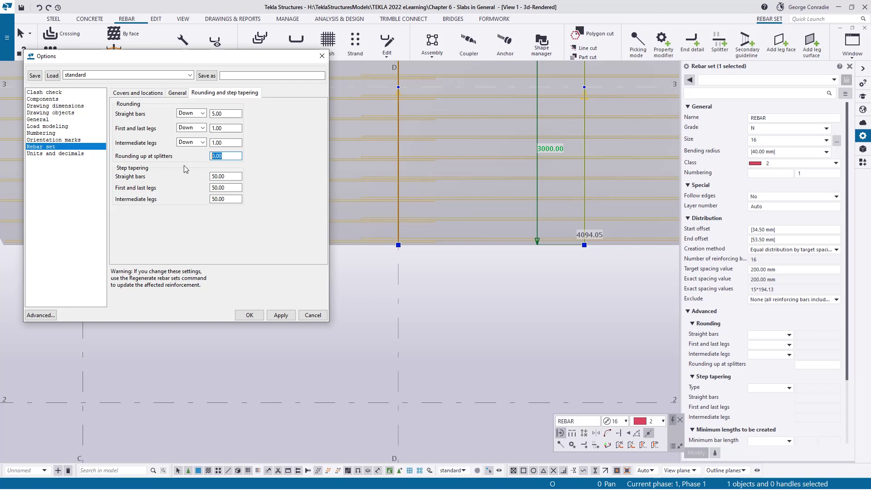
text(5)
double_click(222, 155)
click(281, 315)
click(249, 317)
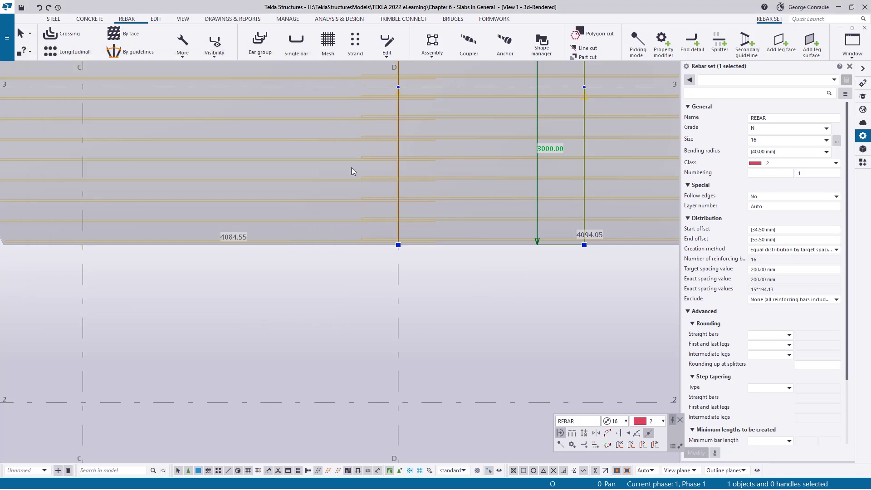
Step: Regenerate the rebar sets and examine the updated bar lengths along the trapezoidal slab
click(182, 46)
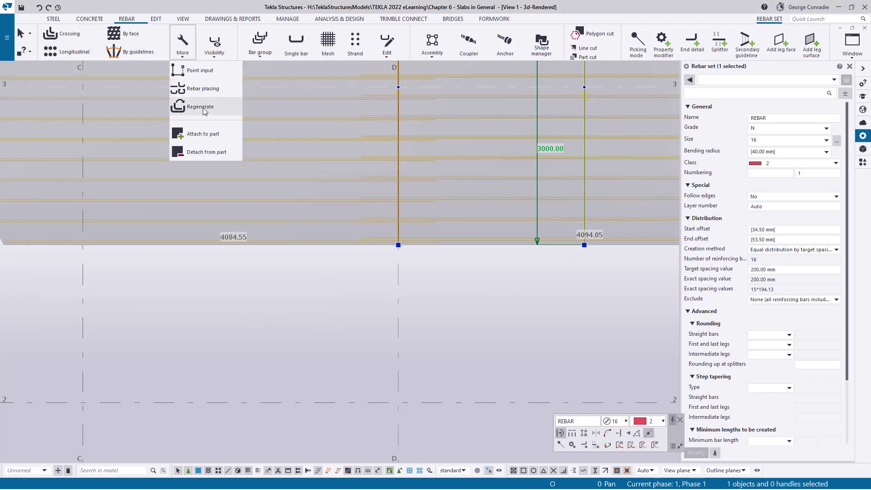
click(204, 107)
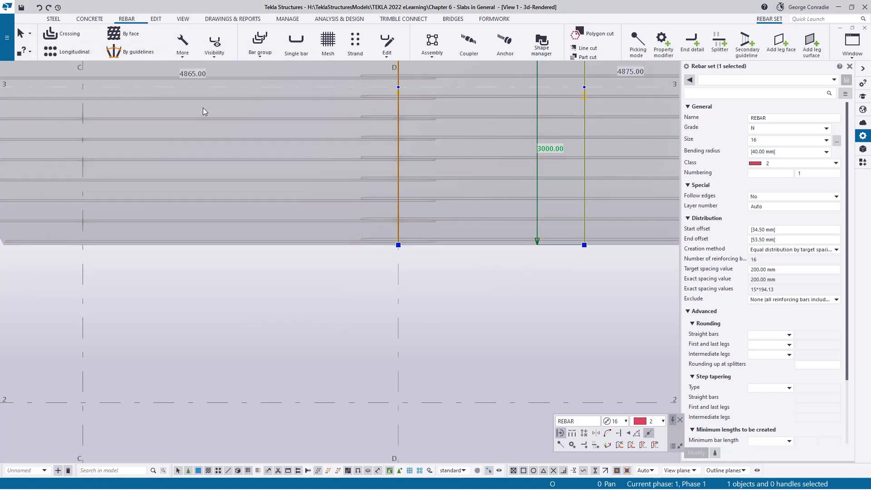
click(454, 303)
click(453, 240)
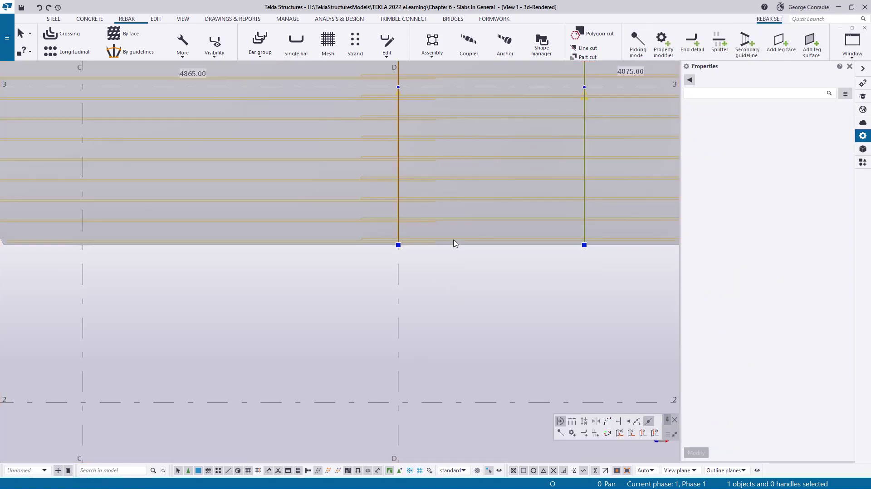
scroll(394, 252, down, 1)
middle_drag(443, 267, 426, 341)
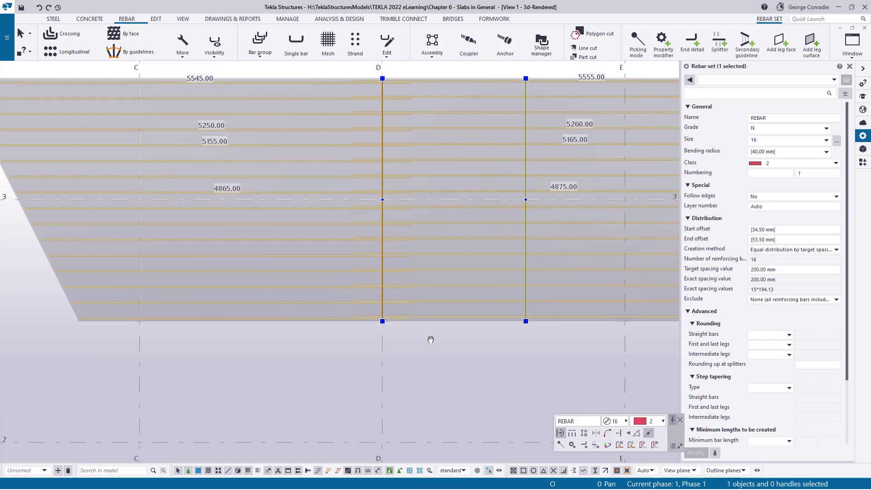
scroll(397, 344, down, 1)
click(413, 345)
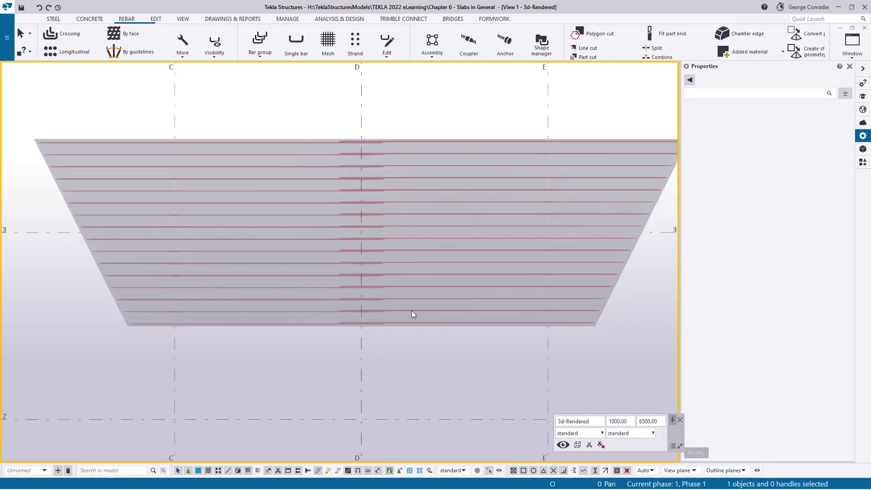
click(411, 310)
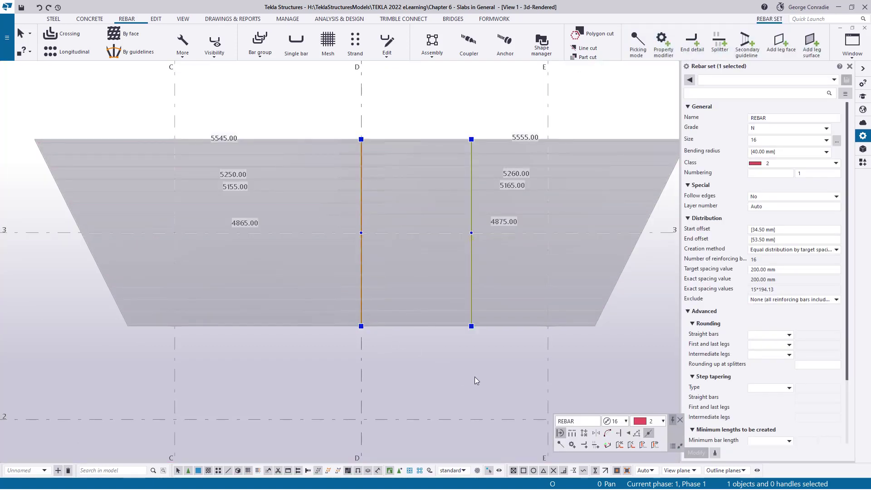
Step: Turn on group colouring for the bars of the selected rebar set
click(205, 57)
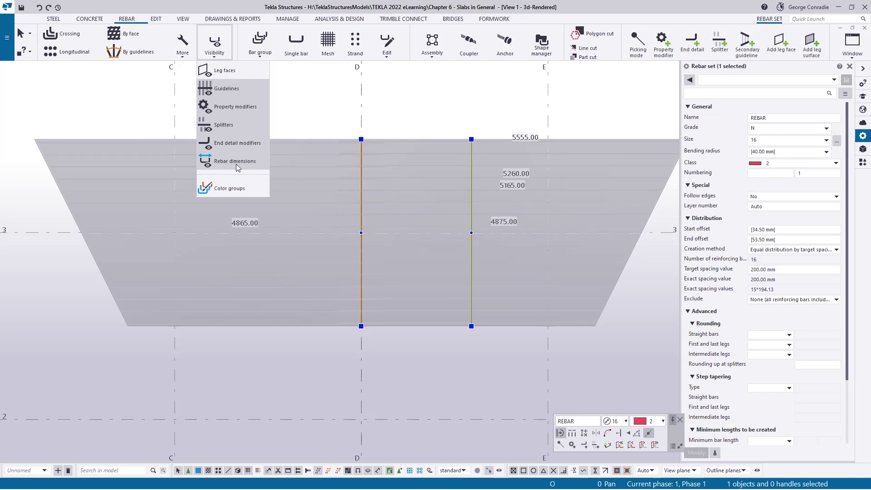
click(235, 191)
click(236, 73)
click(296, 78)
Step: Examine the bar groups and their lengths around the lap at grid line D in plan and 3D
scroll(446, 262, up, 3)
middle_drag(549, 150, 539, 226)
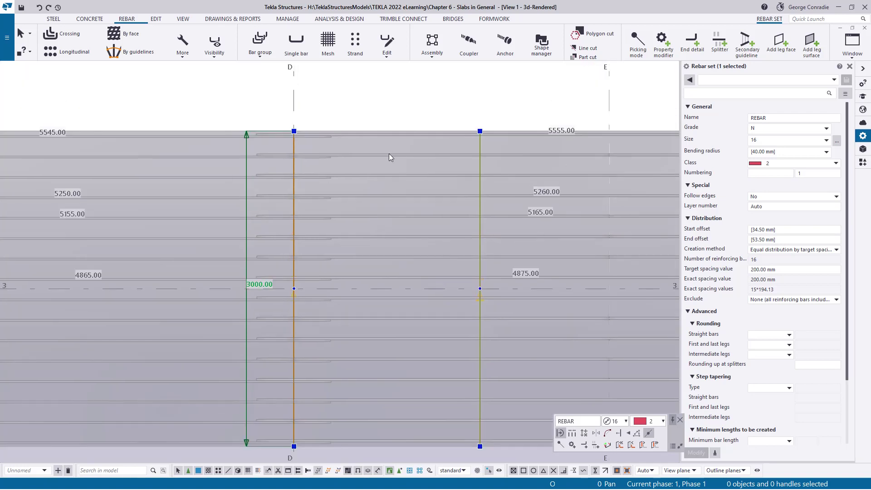
middle_drag(389, 157, 458, 140)
ctrl+middle_drag(228, 237, 394, 387)
key(Escape)
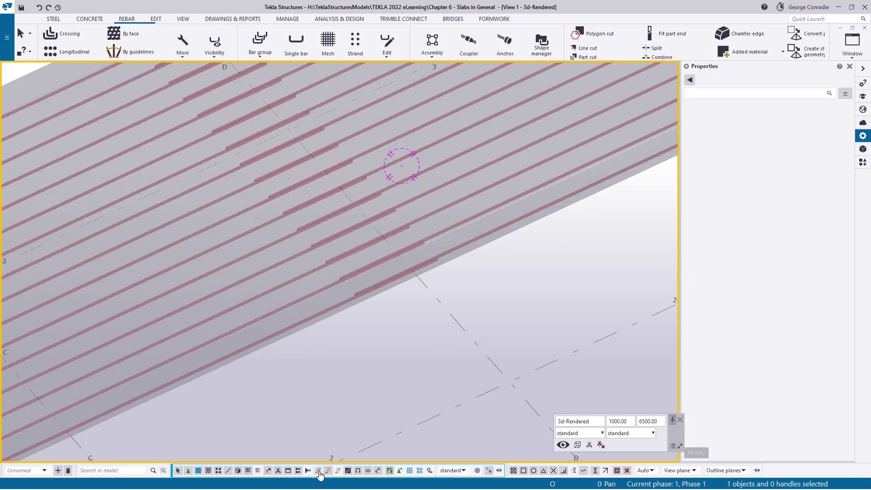
click(382, 286)
ctrl+middle_drag(381, 292, 274, 296)
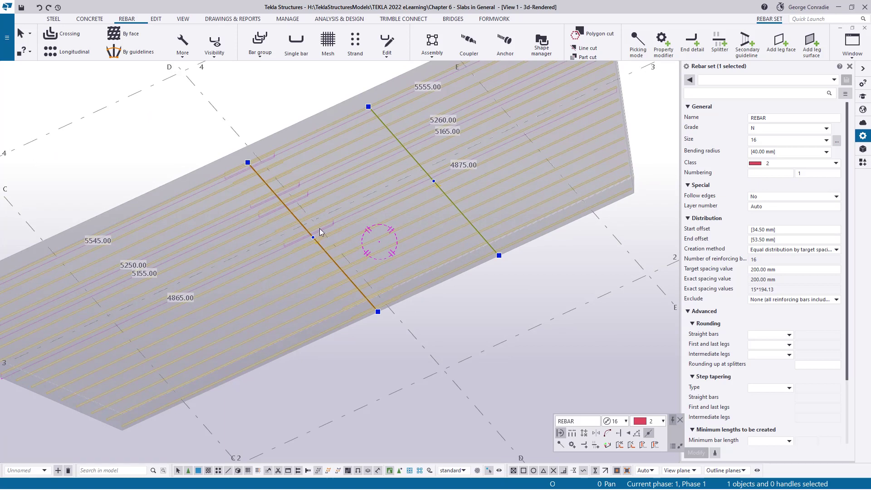
mouse_move(303, 230)
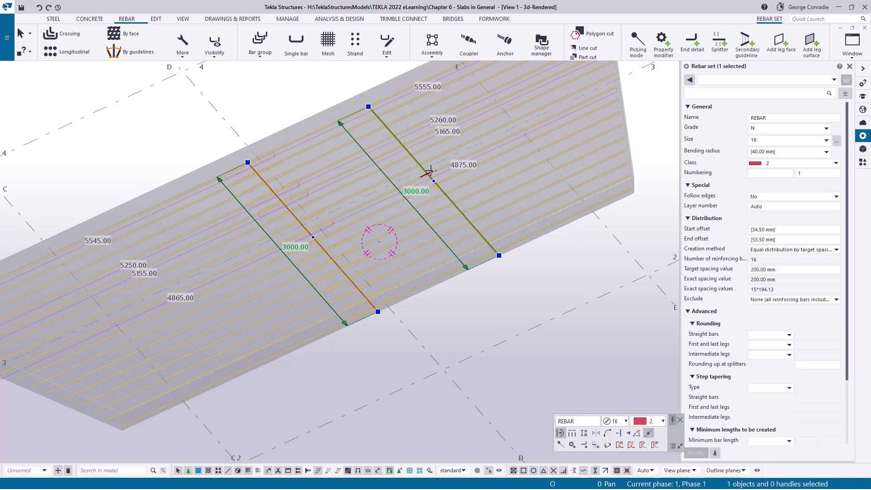
click(491, 318)
Step: Return to plan view, inquire the trapezoidal slab's rebar set, and compare the bar lengths of both halves in its bending list
key(ctrl+p)
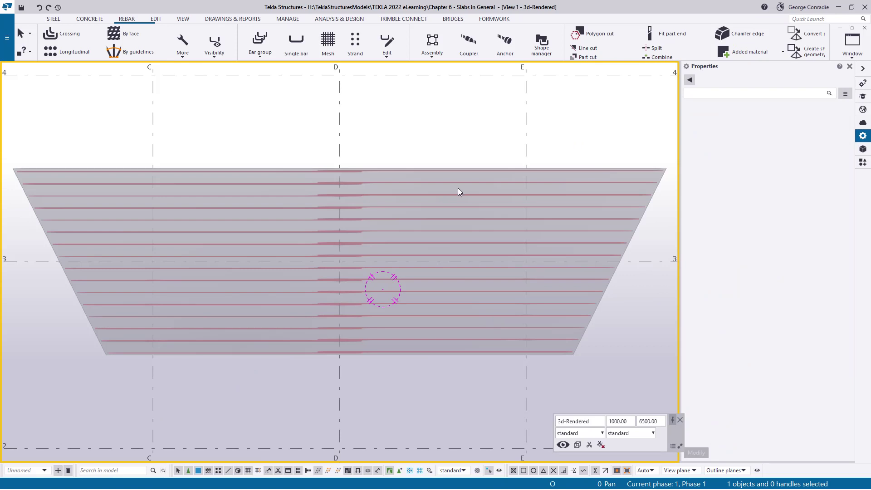
click(461, 181)
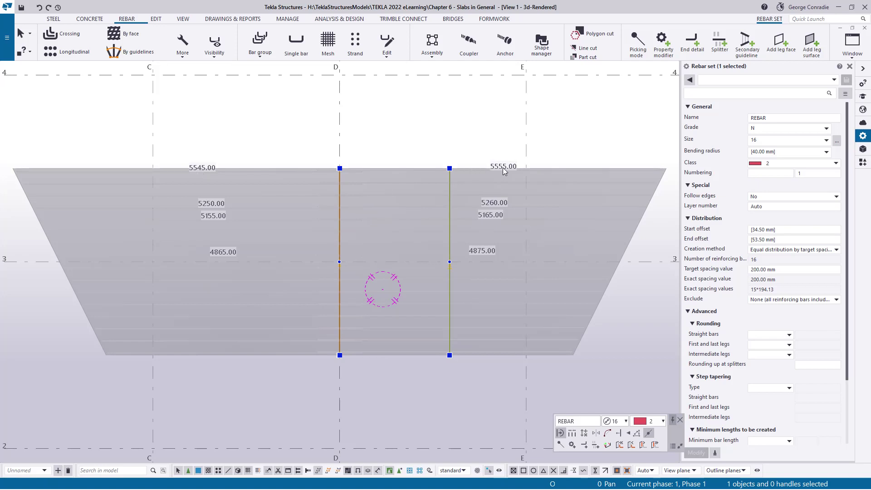
right_click(439, 183)
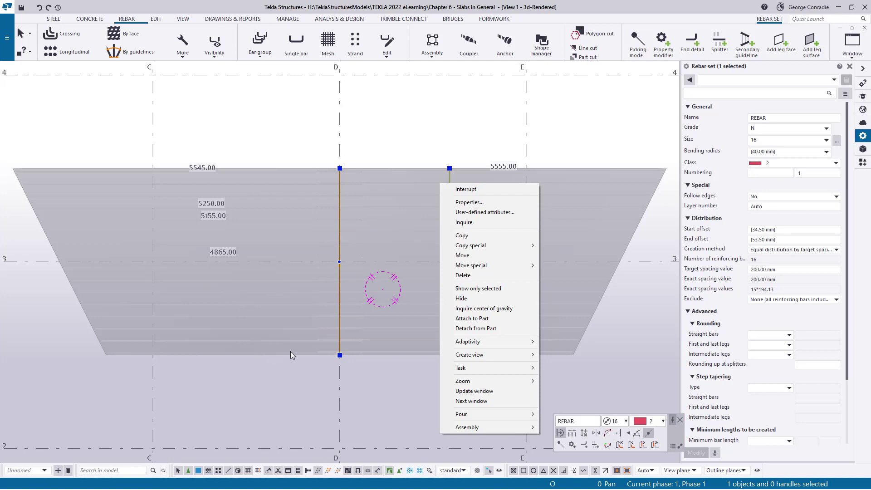
click(468, 222)
scroll(456, 199, down, 2)
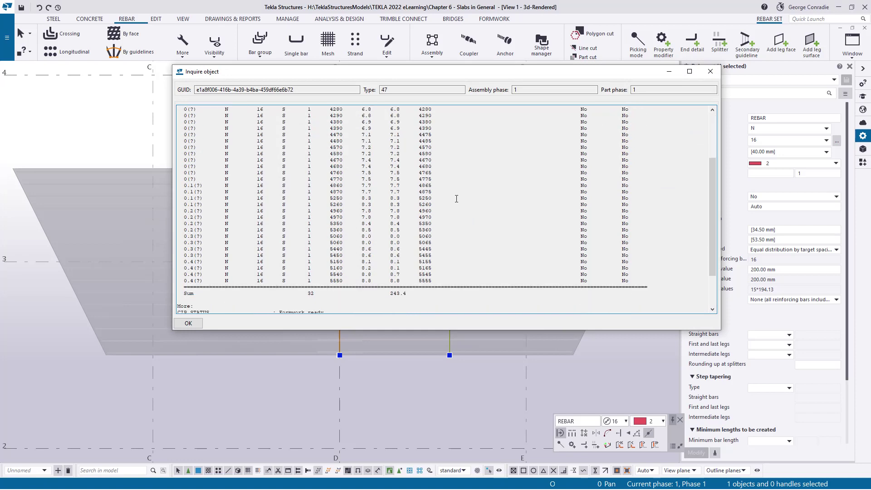
scroll(321, 153, down, 1)
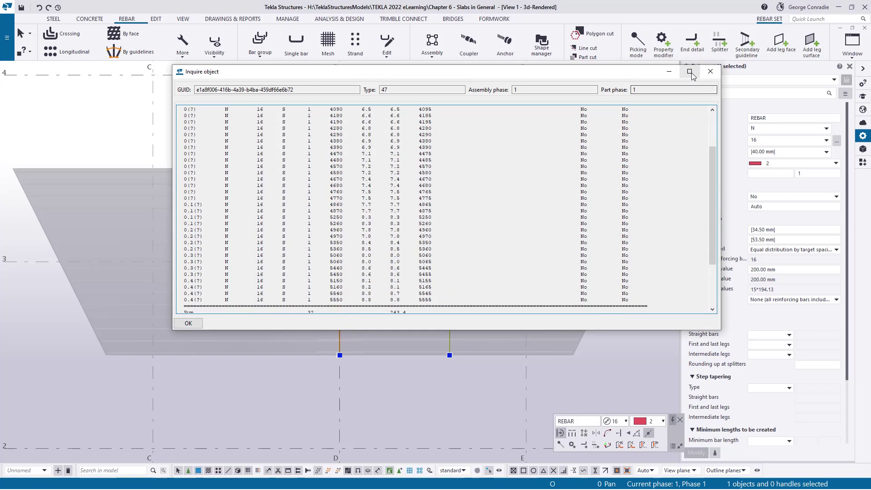
click(709, 71)
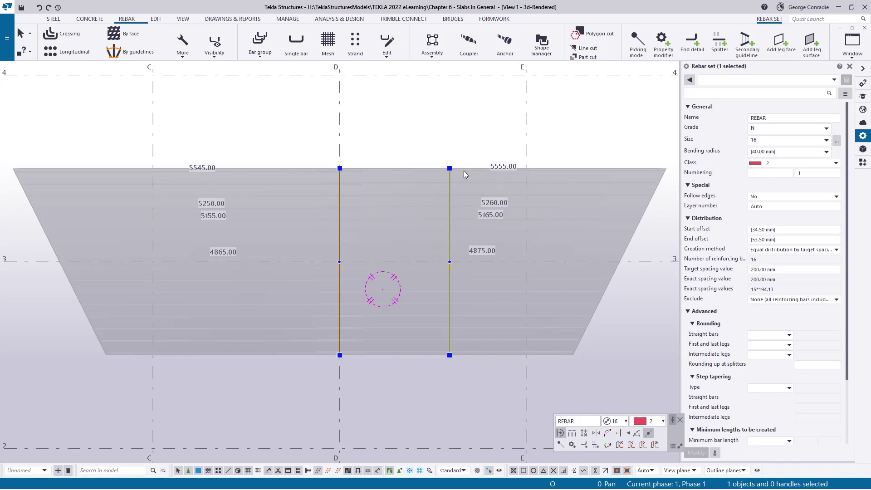
Step: Set the split offset of the lapping splitter on grid line D to 5 mm
mouse_move(339, 214)
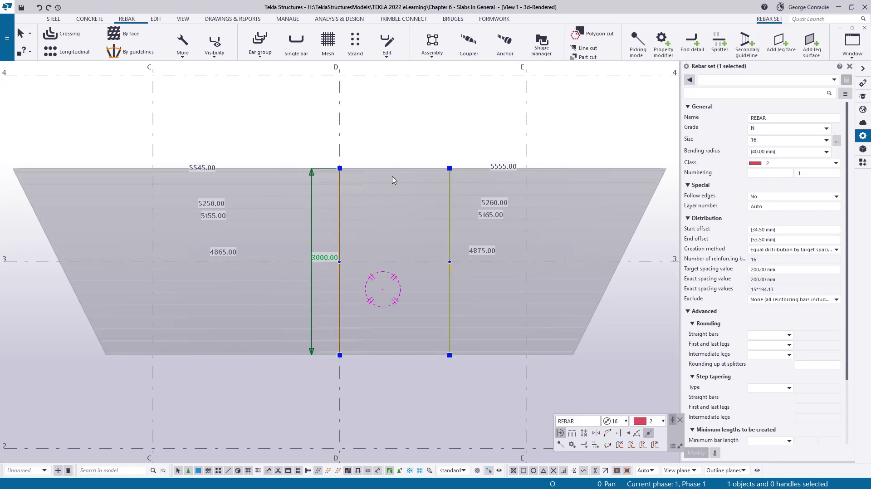
click(339, 202)
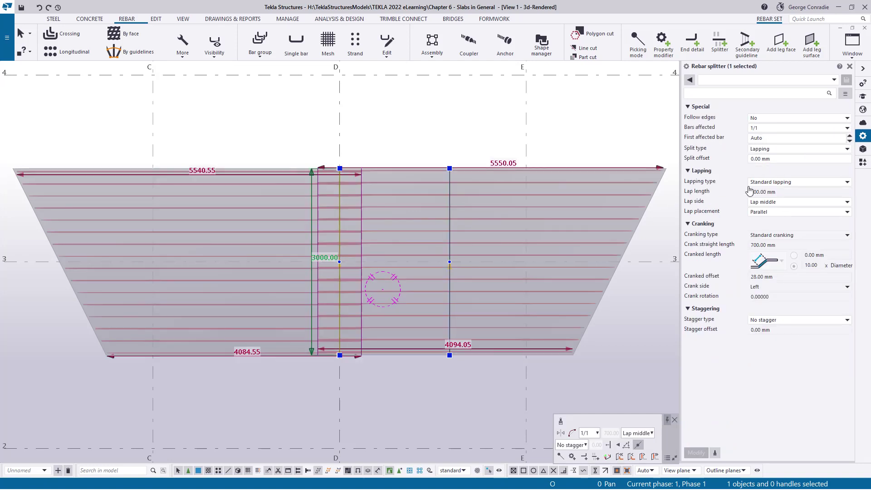
click(782, 162)
triple_click(782, 160)
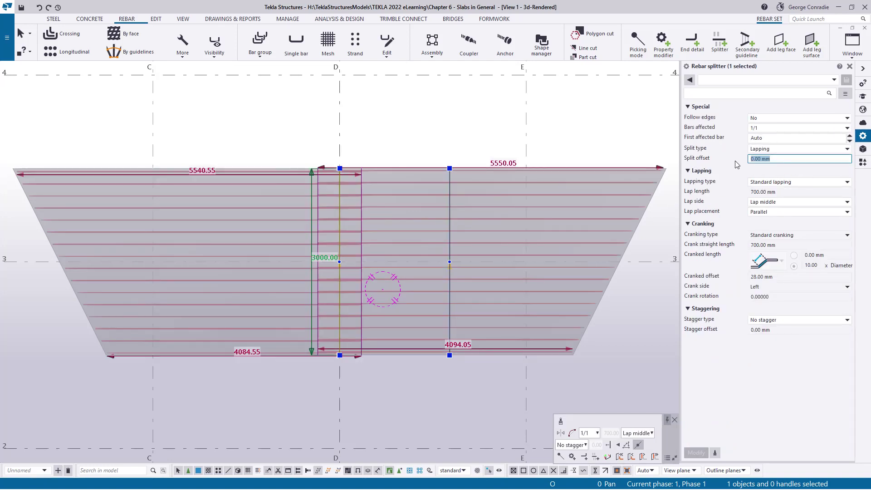
text(5)
key(Return)
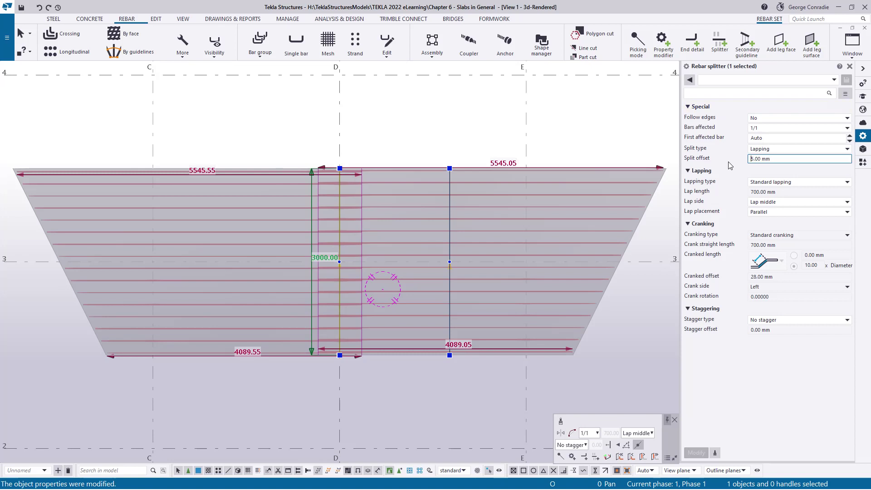
Step: Inquire the rebar set again and check how the bars are grouped by length with the offset splitter
click(396, 379)
click(400, 243)
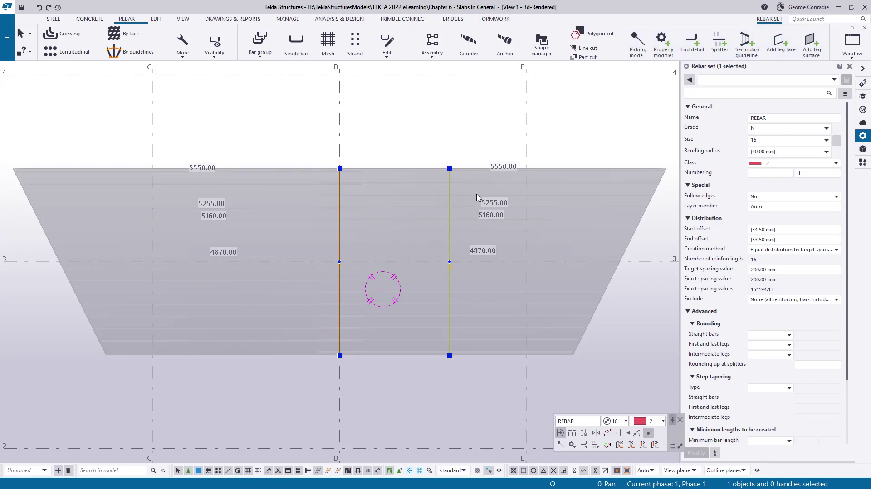
right_click(428, 208)
click(450, 248)
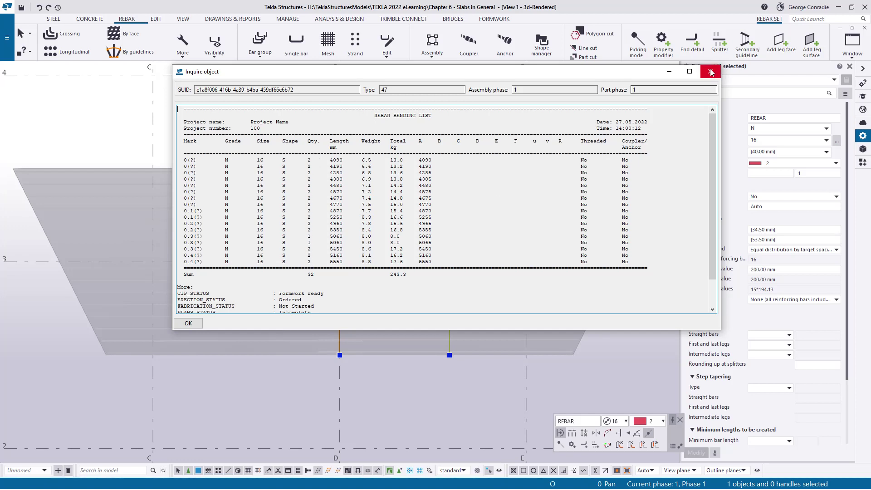
key(Escape)
Step: Set the step tapering of the trapezoidal slab's rebar set to number of bars, with a value of 3
click(361, 392)
middle_drag(375, 344, 402, 318)
click(425, 218)
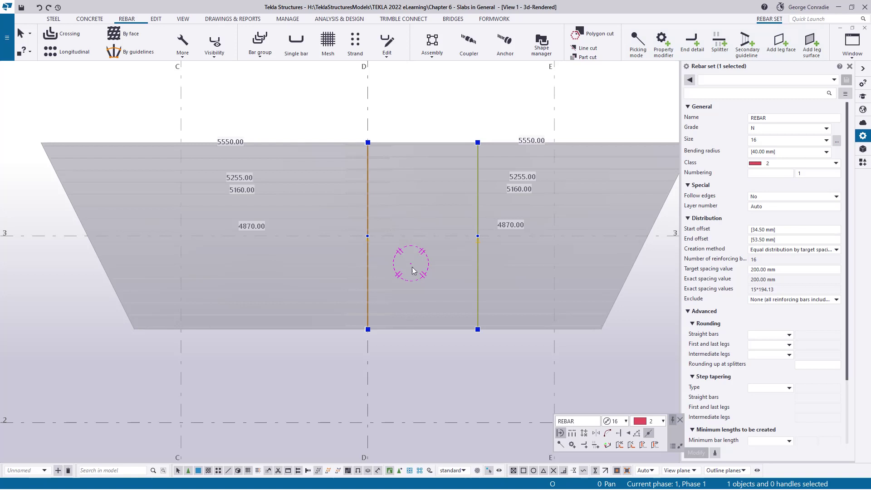
scroll(700, 333, down, 1)
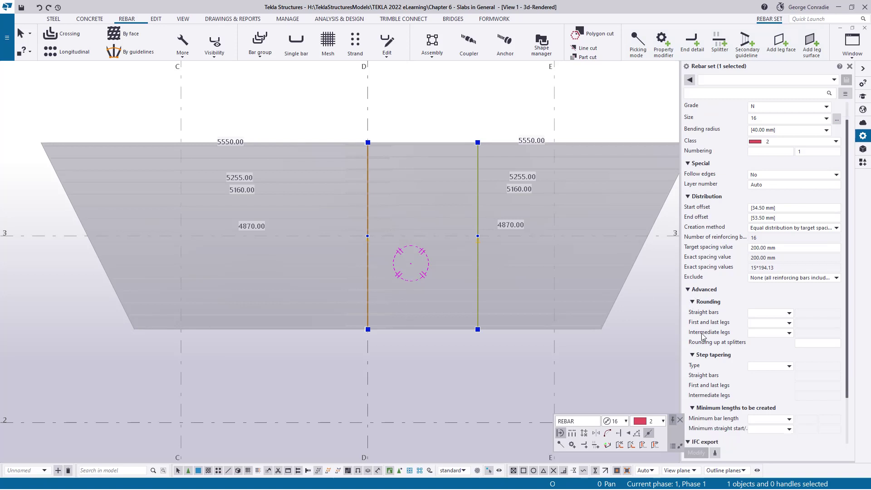
click(766, 368)
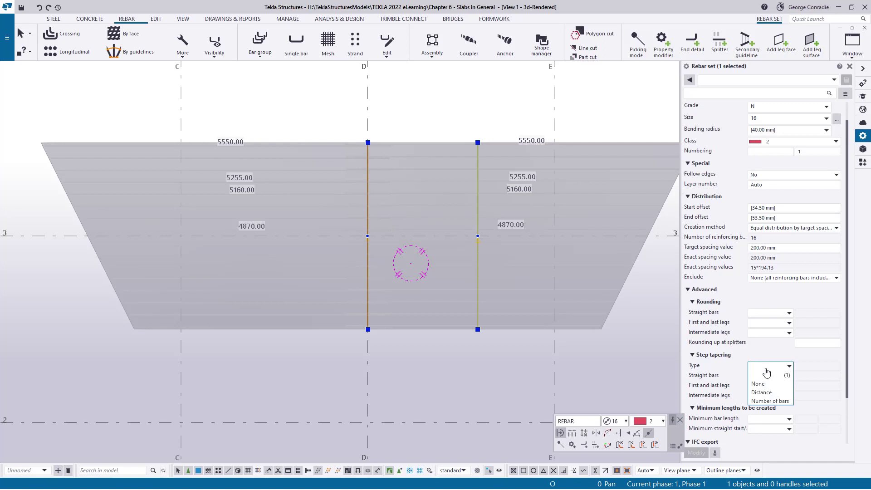
click(767, 401)
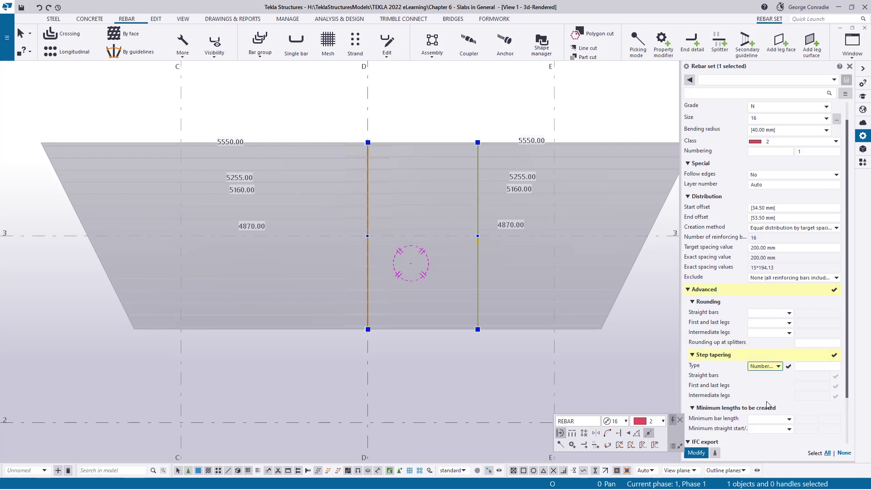
click(800, 366)
text(3)
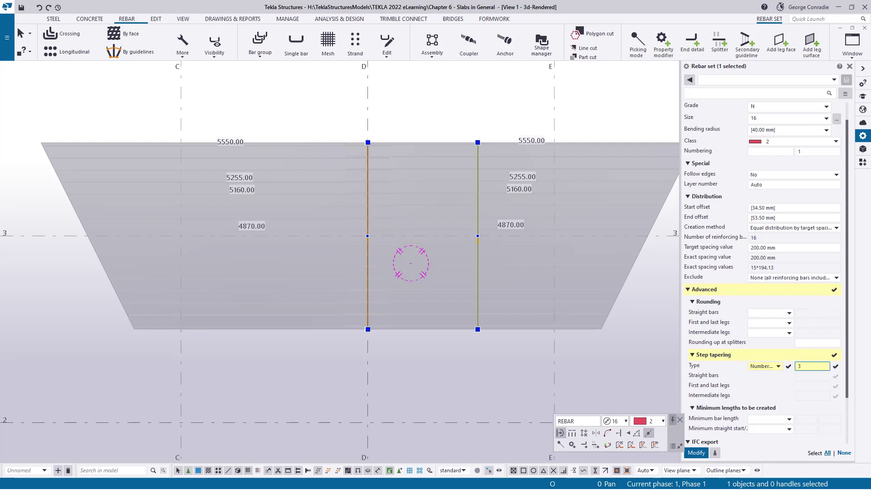
key(Return)
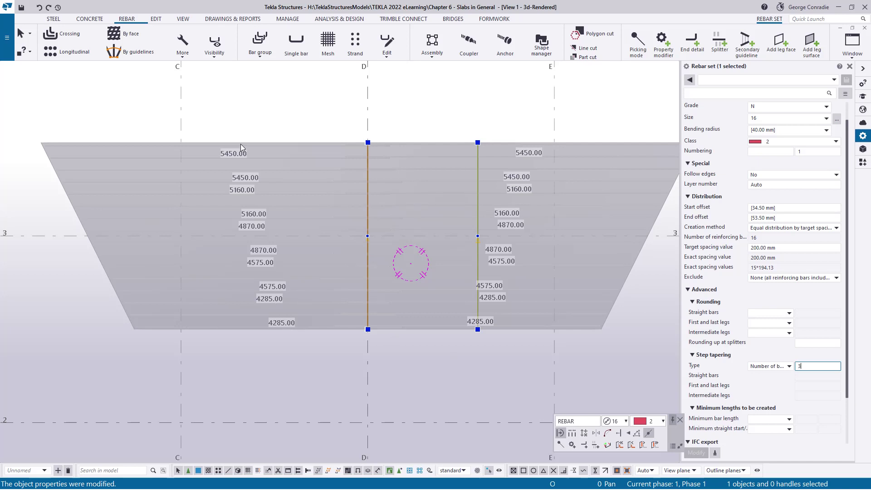
Step: Turn on colour groups for the rebar sets and view how the trapezoidal slab's tapered bars are grouped
scroll(303, 333, up, 3)
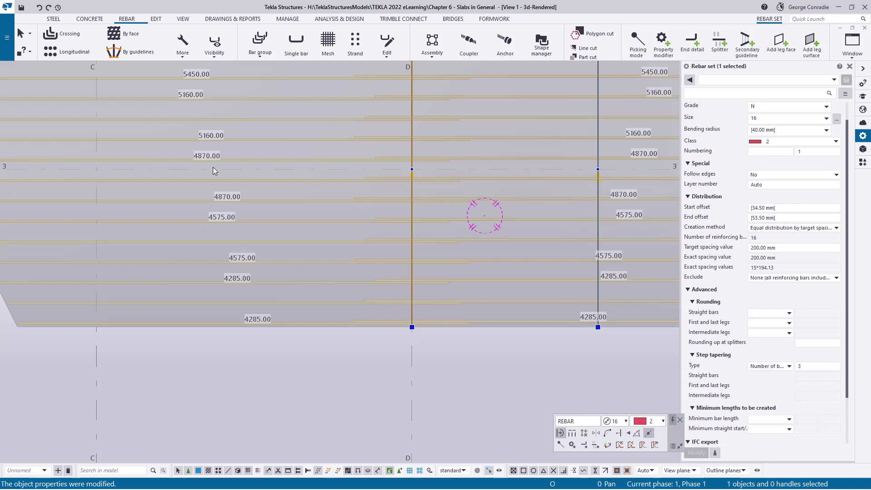
click(214, 44)
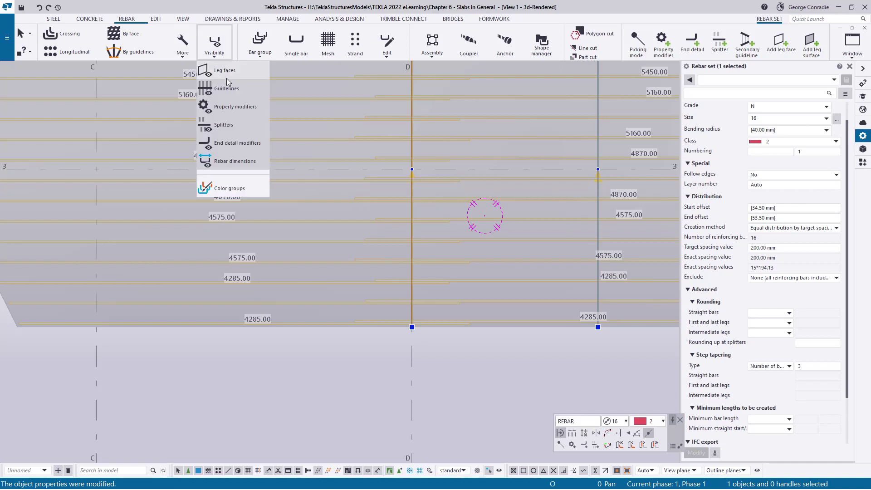
click(246, 189)
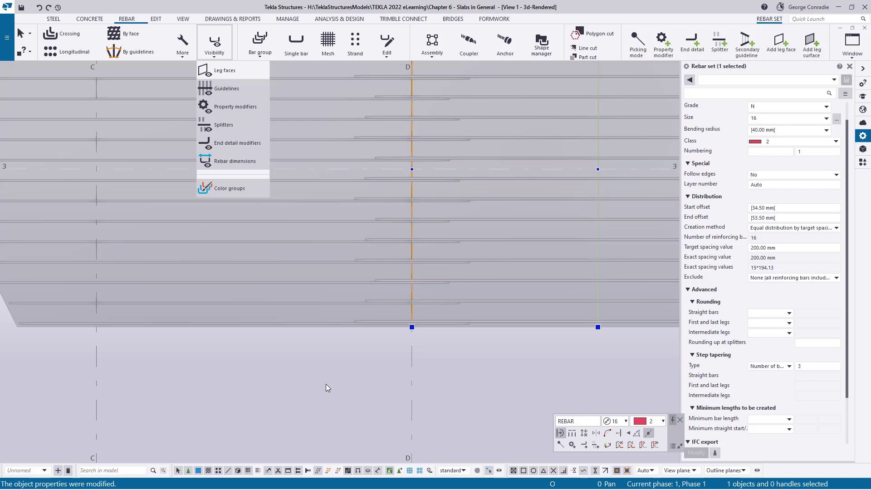
click(451, 356)
scroll(463, 349, down, 3)
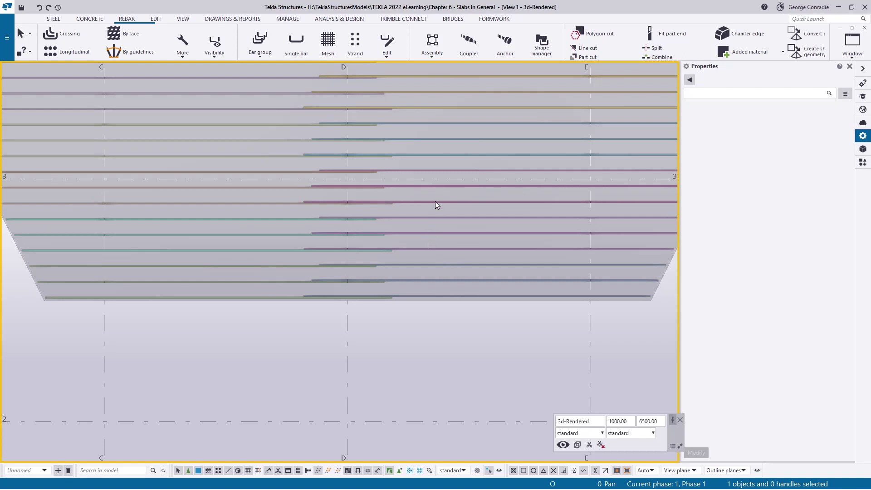
middle_drag(434, 202, 439, 223)
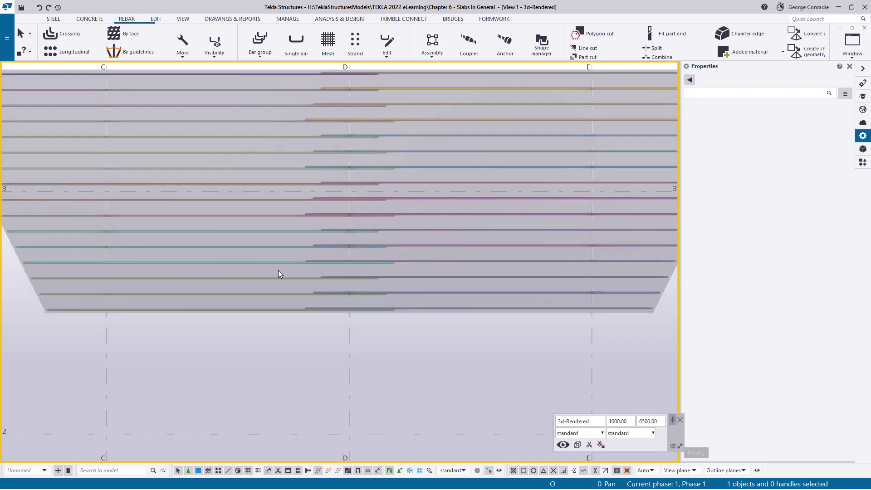
Step: Inquire the trapezoidal slab's rebar set and compare its bending list with the coloured bar groups around the lap at grid line D
click(424, 278)
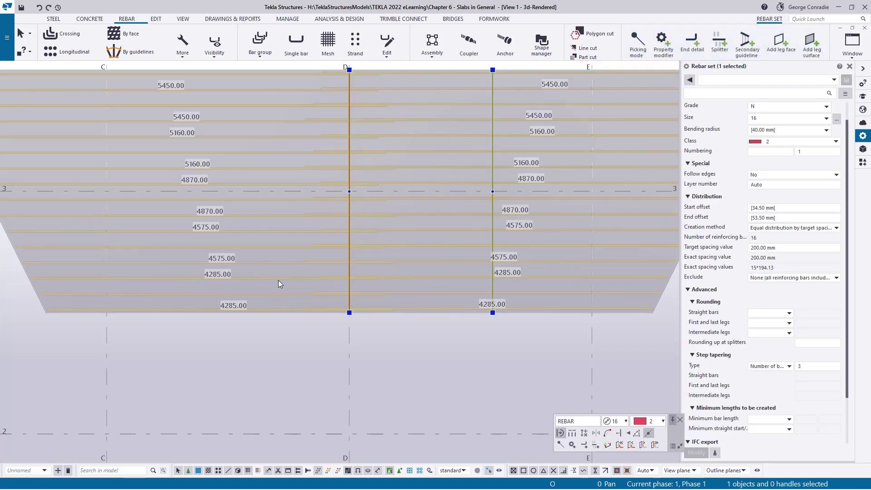
right_click(296, 277)
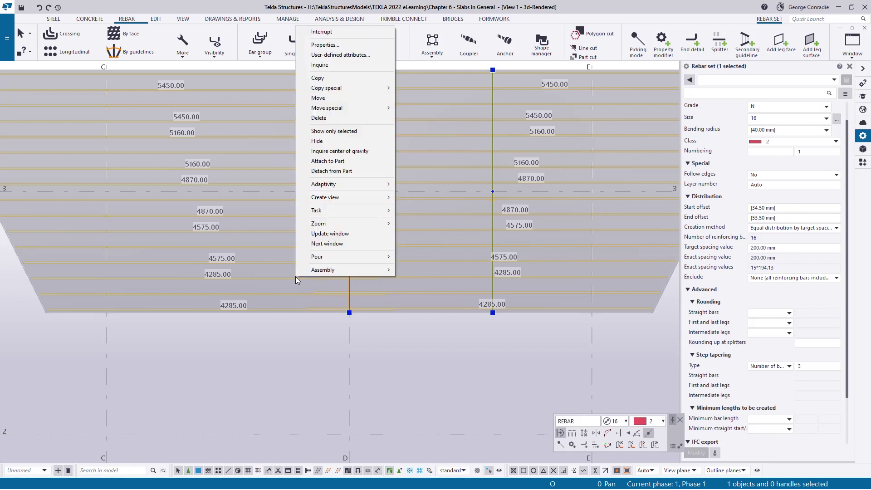
click(317, 67)
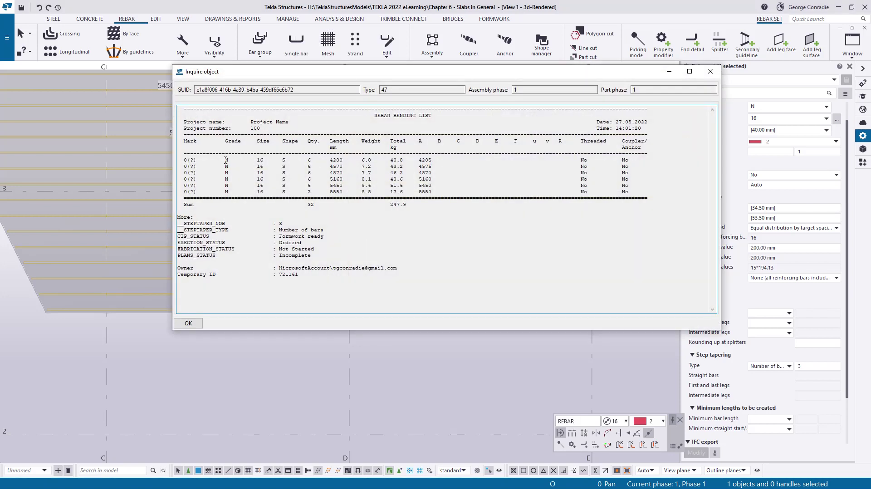
click(317, 179)
click(711, 71)
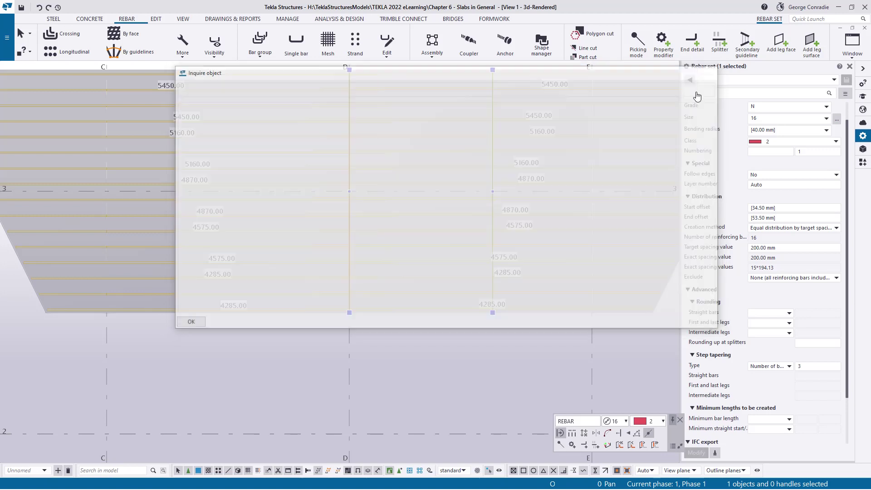
click(378, 346)
scroll(387, 346, down, 1)
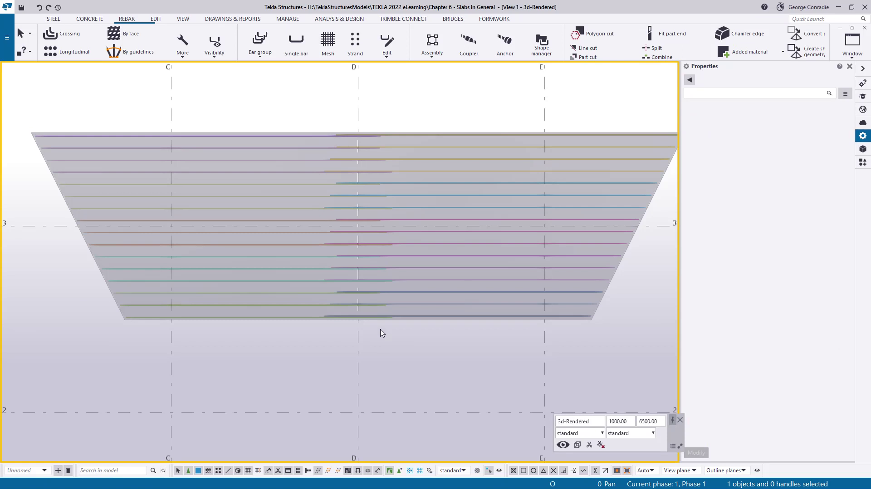
scroll(369, 277, up, 2)
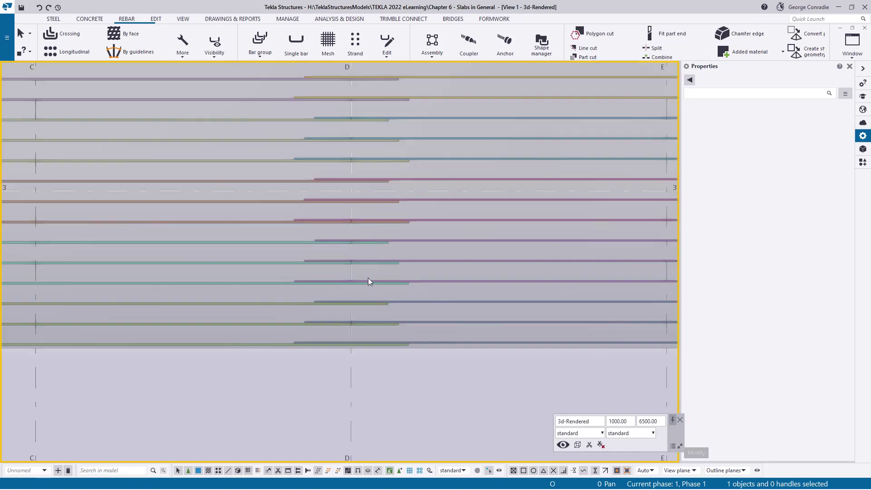
click(371, 303)
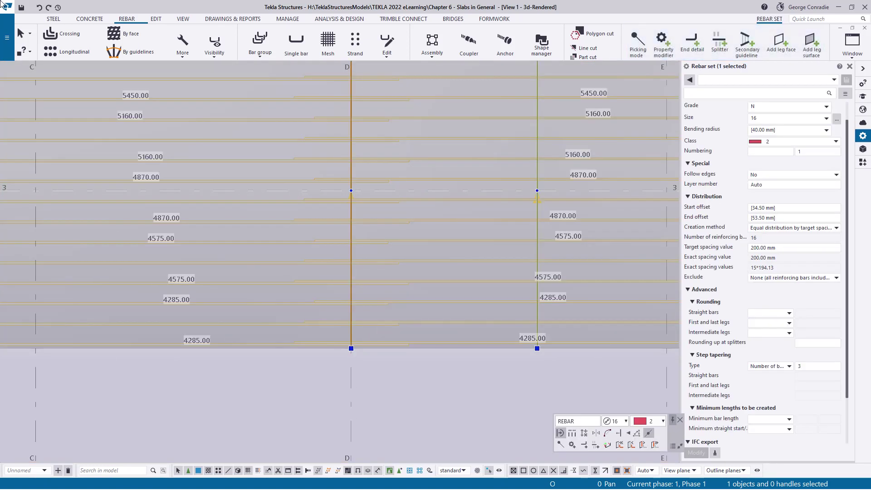
click(446, 390)
Step: Fit the work area to the entire model, and refit it to the parallelogram slab between grid lines 4 and 5
scroll(446, 390, down, 3)
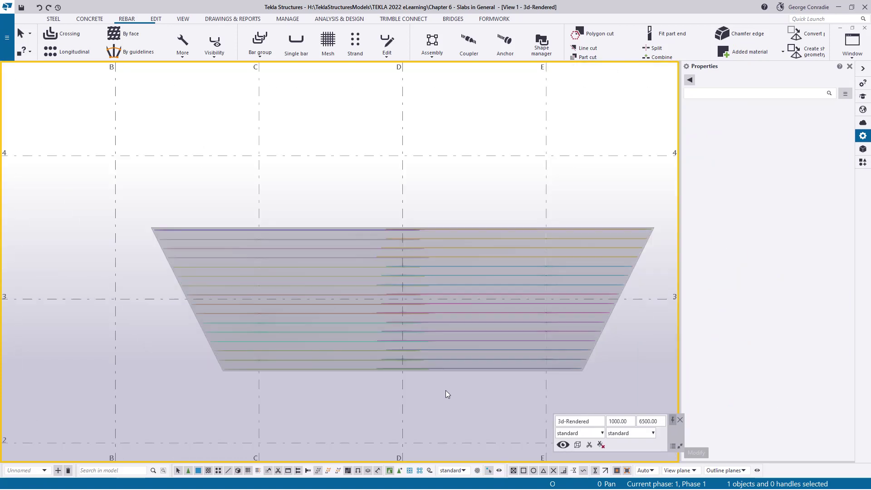
scroll(445, 390, down, 1)
right_click(458, 245)
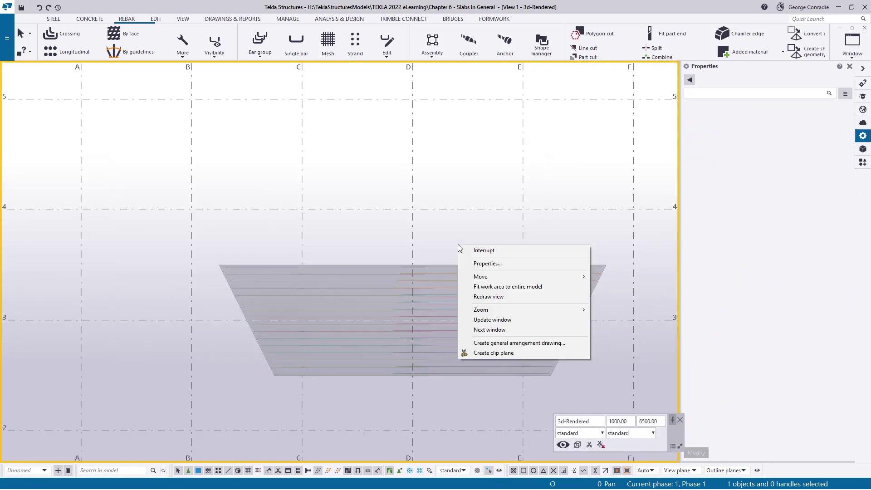
click(505, 288)
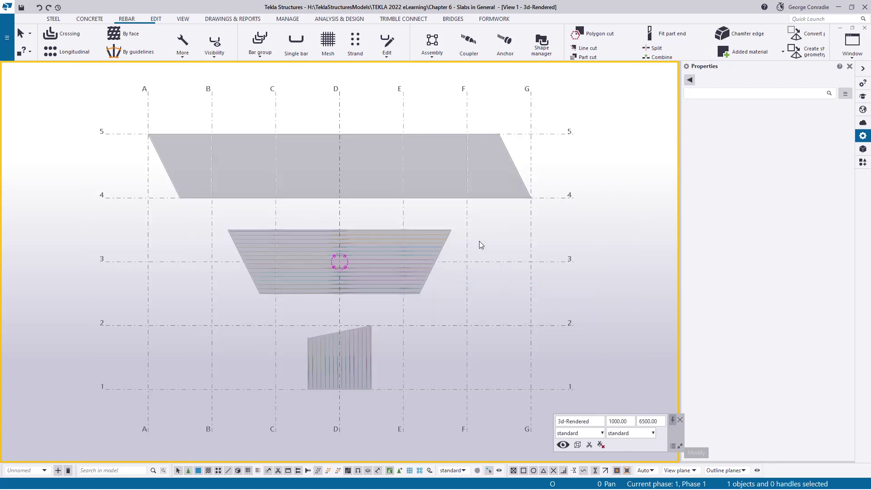
drag(134, 127, 545, 210)
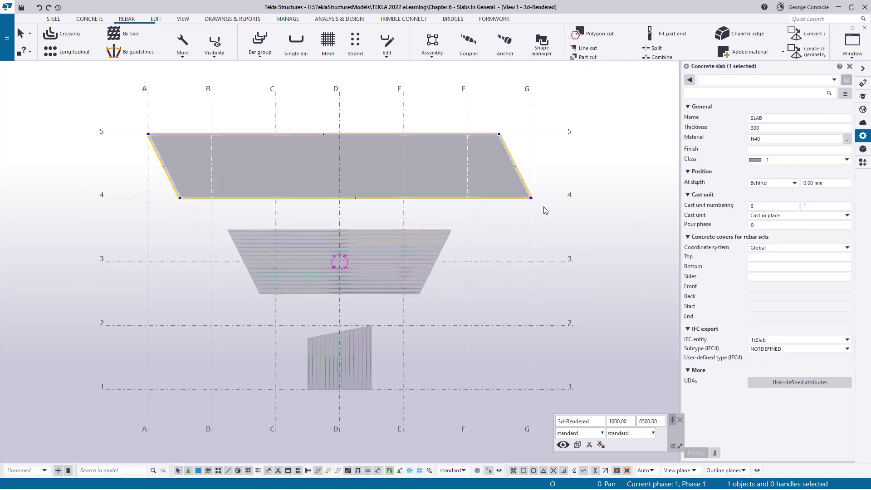
right_click(498, 212)
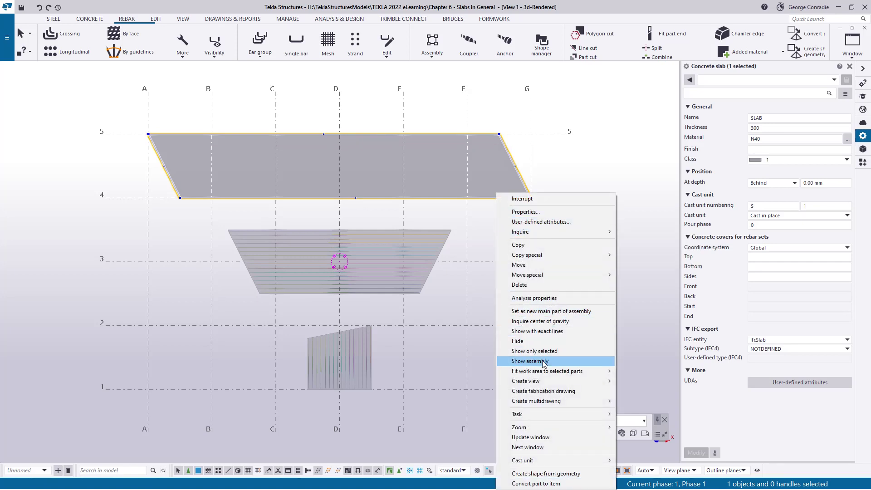
mouse_move(584, 373)
click(649, 380)
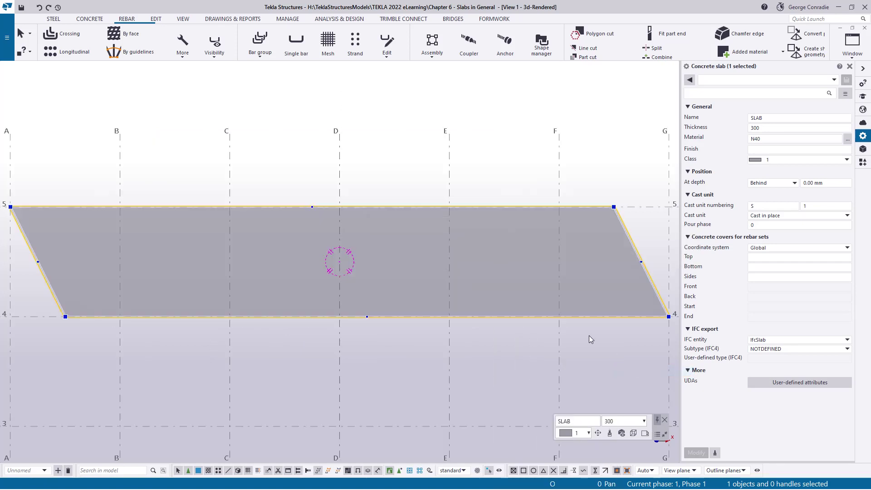
click(494, 347)
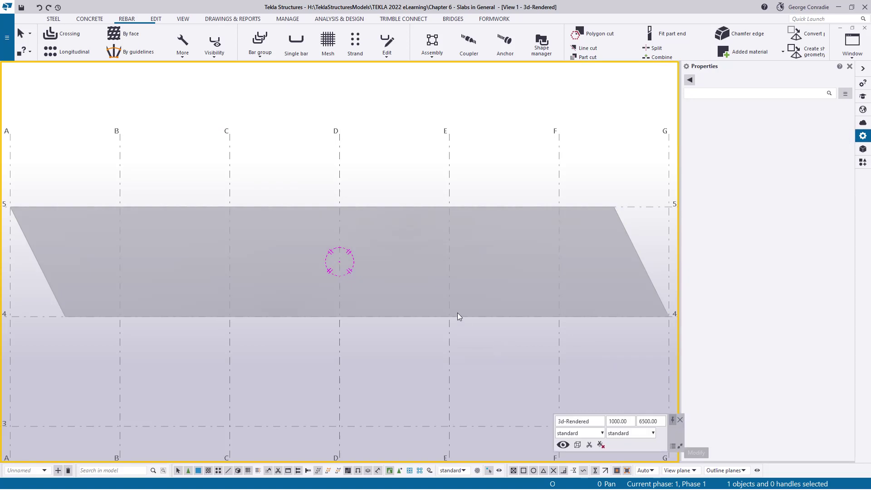
Step: Create a by-face rebar set of grade N, size 16 main bars in the parallelogram slab, parallel to its long edges
click(130, 33)
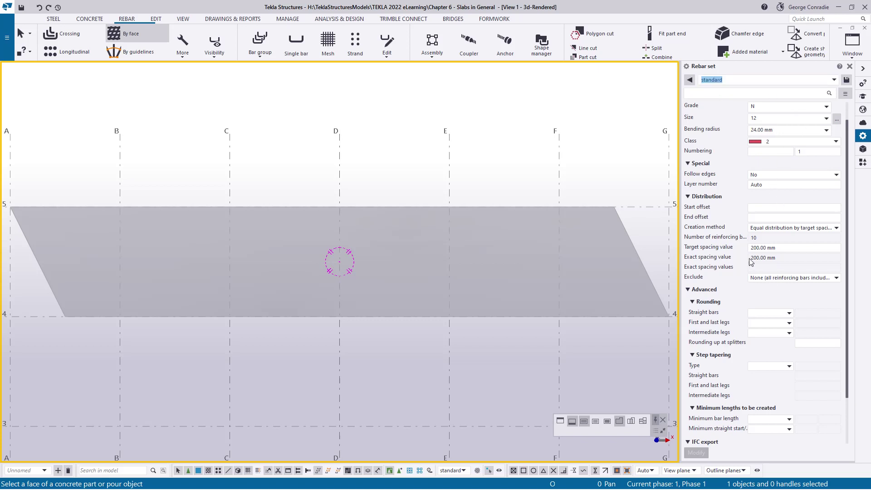
click(836, 119)
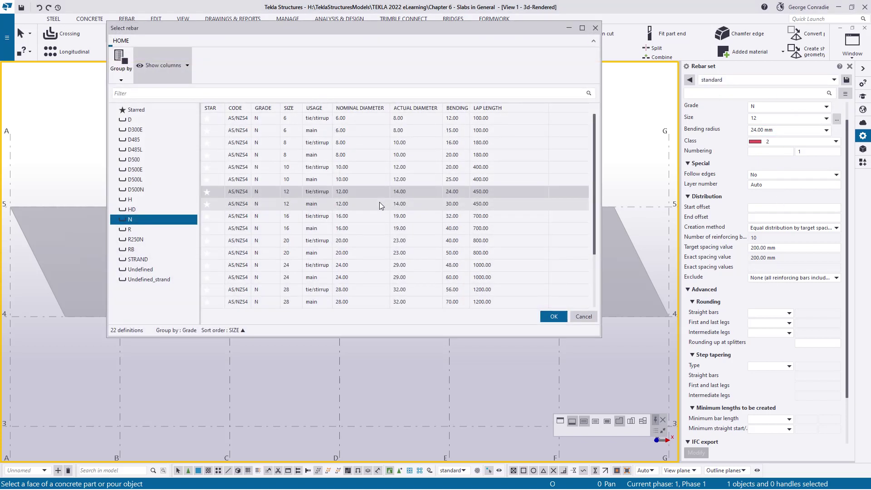
click(293, 229)
click(551, 317)
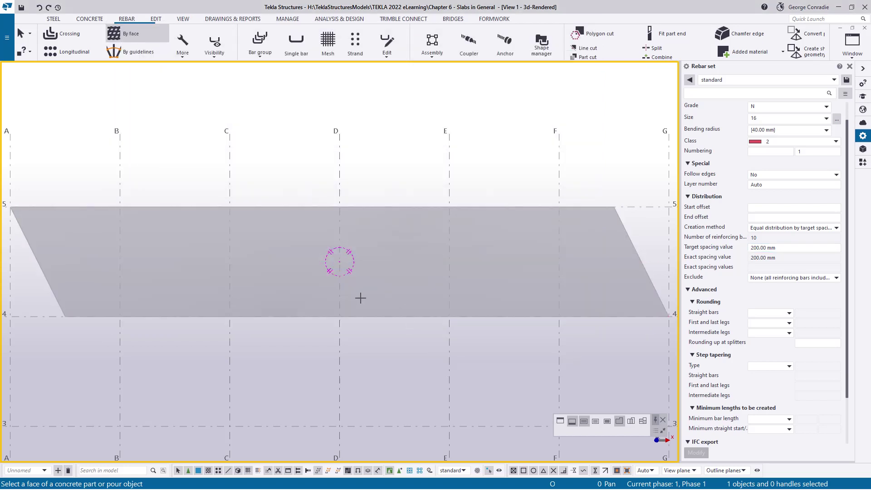
click(354, 312)
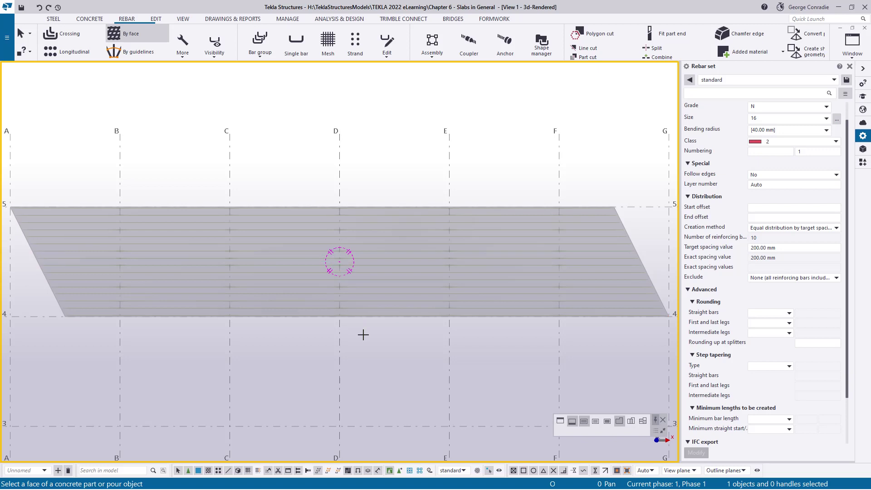
right_click(368, 343)
click(393, 187)
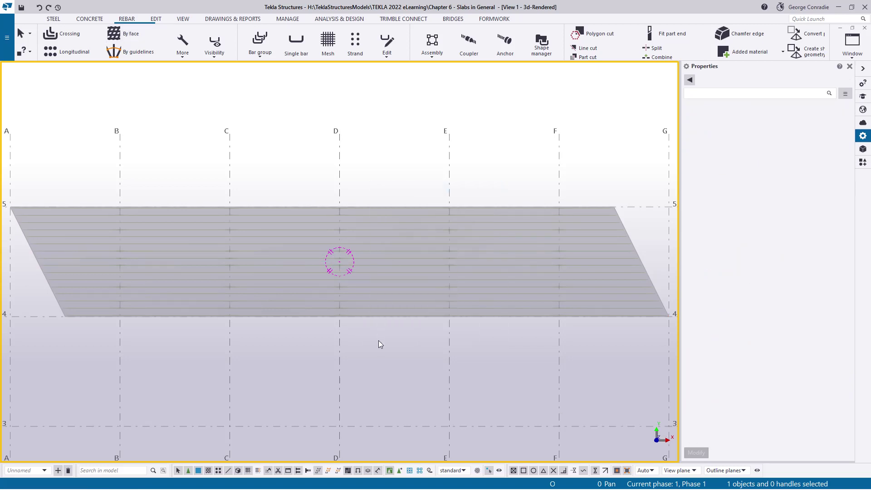
Step: Inquire the parallelogram slab's new rebar set and check the bar quantity and length in its bending list
click(420, 254)
right_click(420, 254)
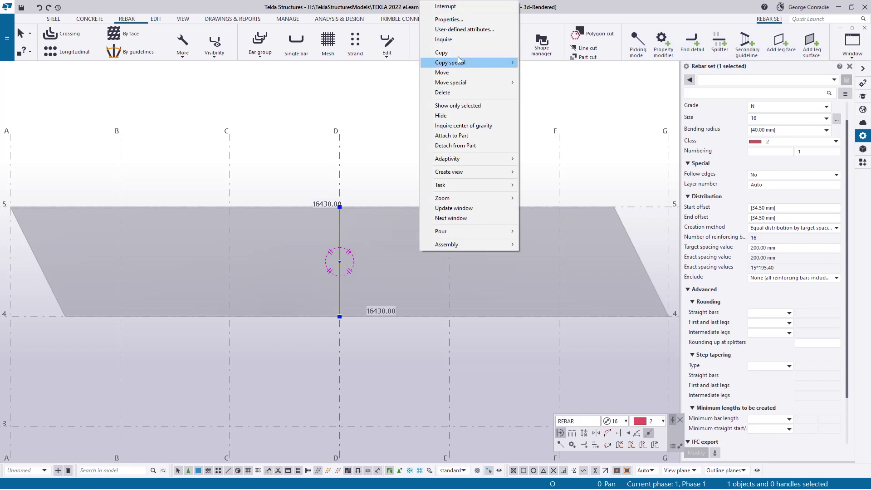
click(452, 39)
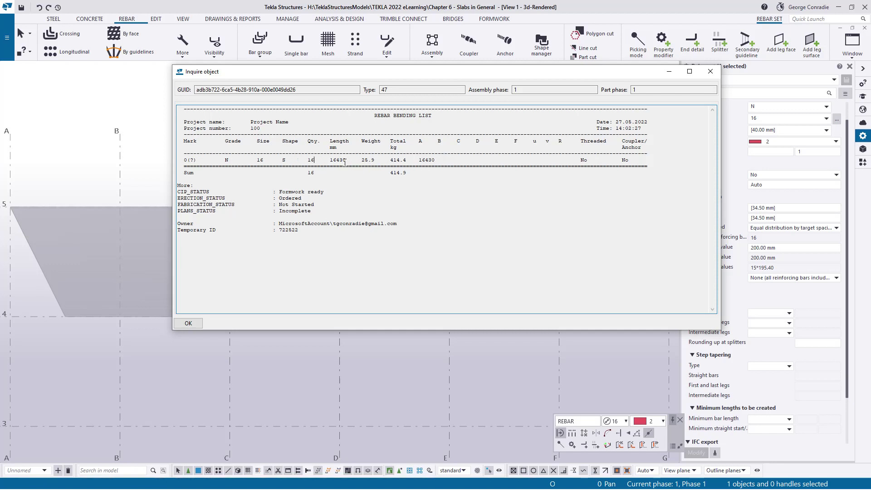
click(710, 71)
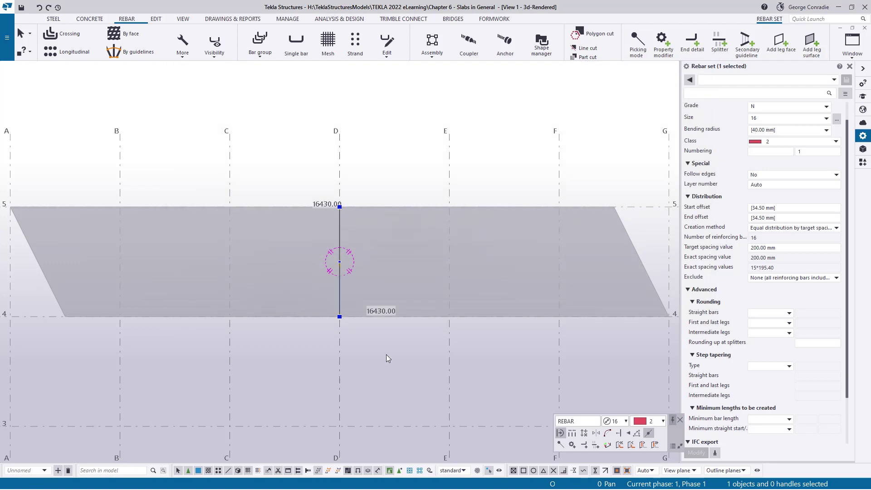
Step: Move the parallelogram slab rebar set's distribution guideline off grid line D to a position between grid lines D and E
click(386, 355)
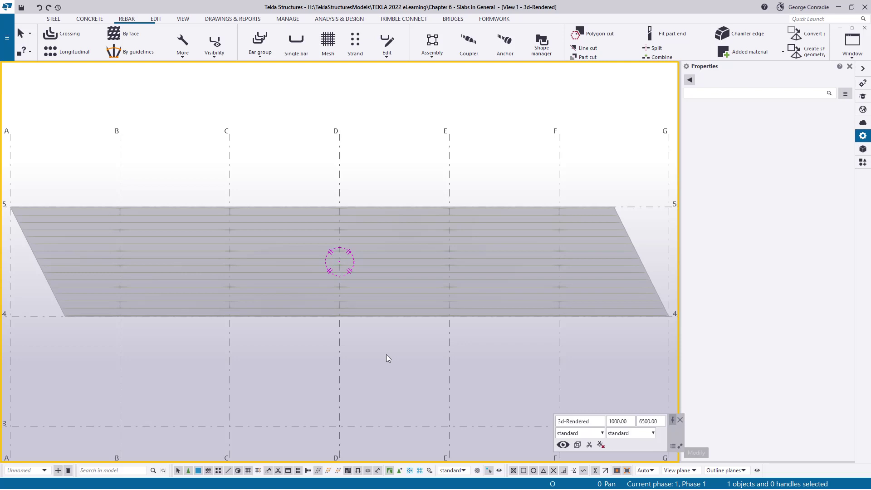
scroll(351, 287, up, 4)
click(347, 300)
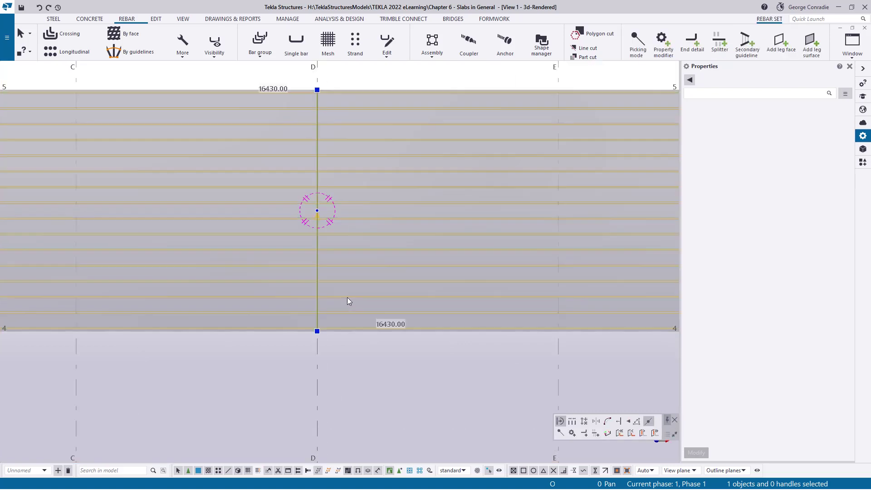
drag(317, 179, 460, 172)
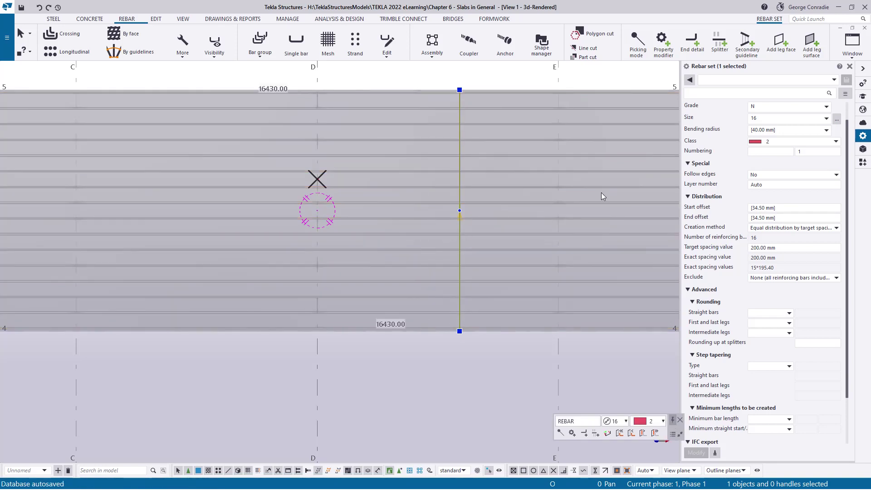
Step: Set the rebar set's distribution start and end offsets to 100 mm each
drag(789, 208, 729, 213)
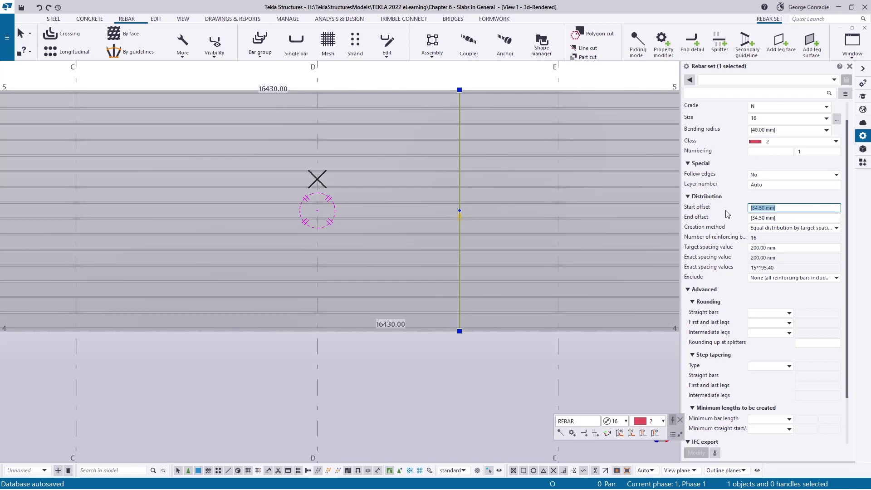
text(100)
key(Tab)
text(1)
key(Return)
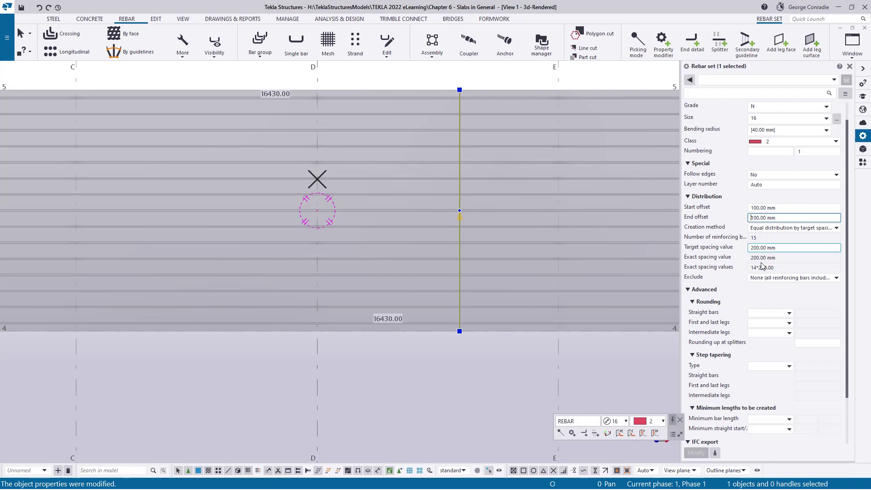
click(477, 380)
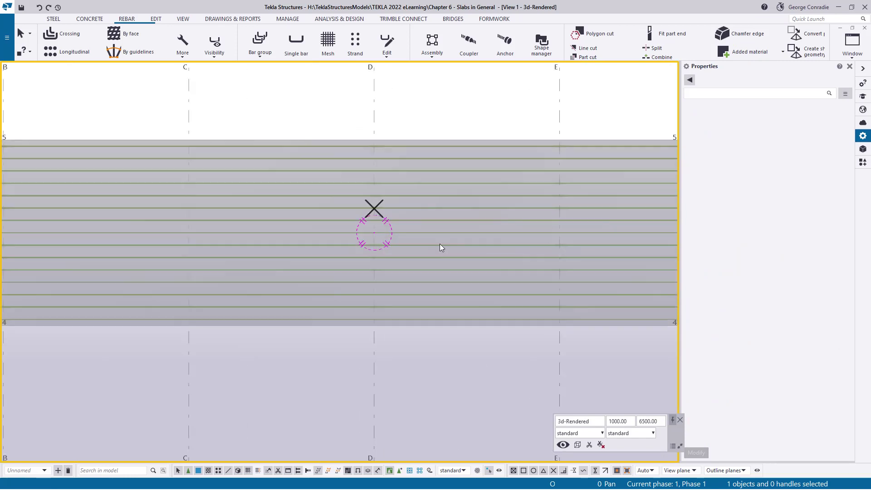
Step: Add a lapping splitter with standard properties across the parallelogram slab's bars close to grid line D
click(442, 233)
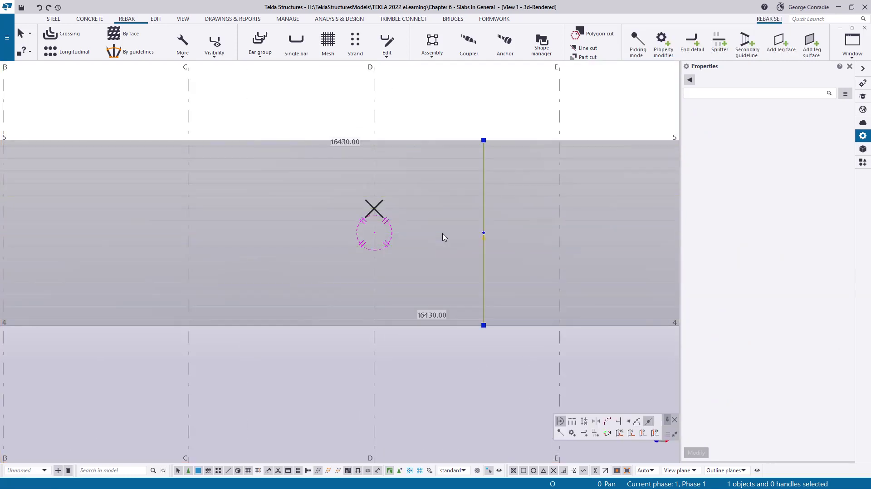
click(719, 54)
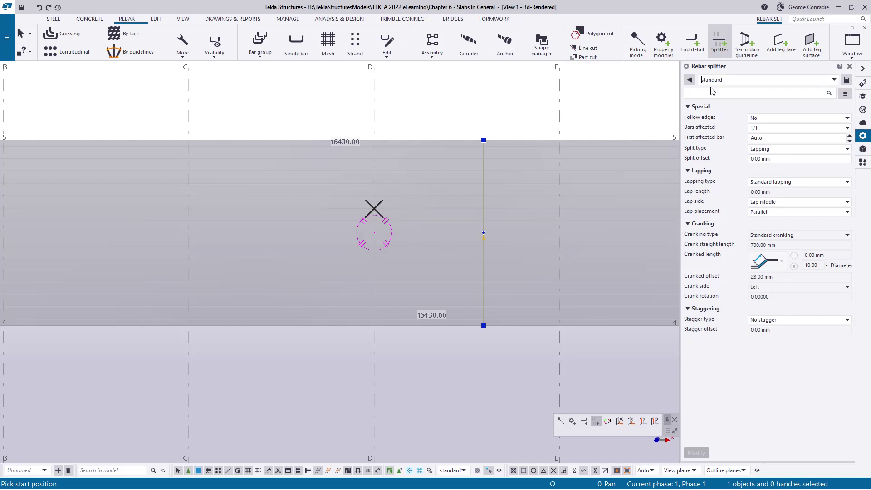
scroll(350, 321, up, 4)
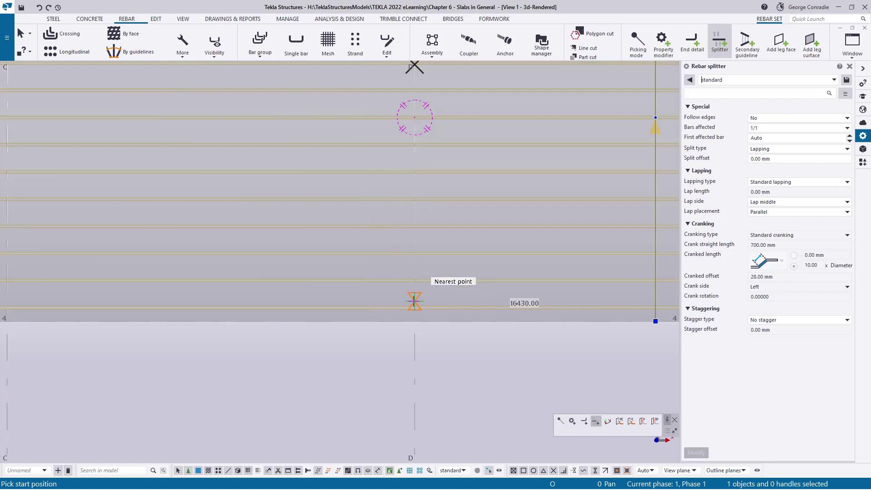
click(414, 301)
click(412, 278)
right_click(421, 293)
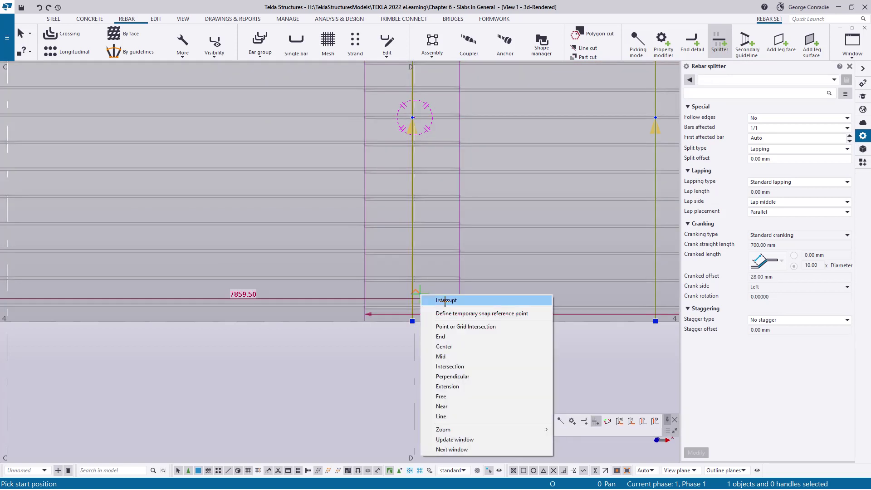
click(442, 299)
Step: Move the splitter perpendicular to its line so that it lies exactly on grid line D
scroll(434, 327, up, 5)
click(344, 290)
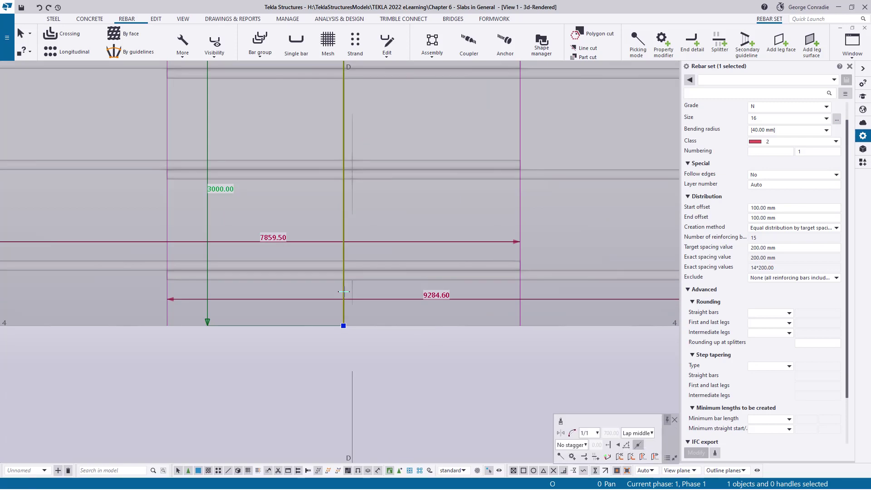
click(612, 446)
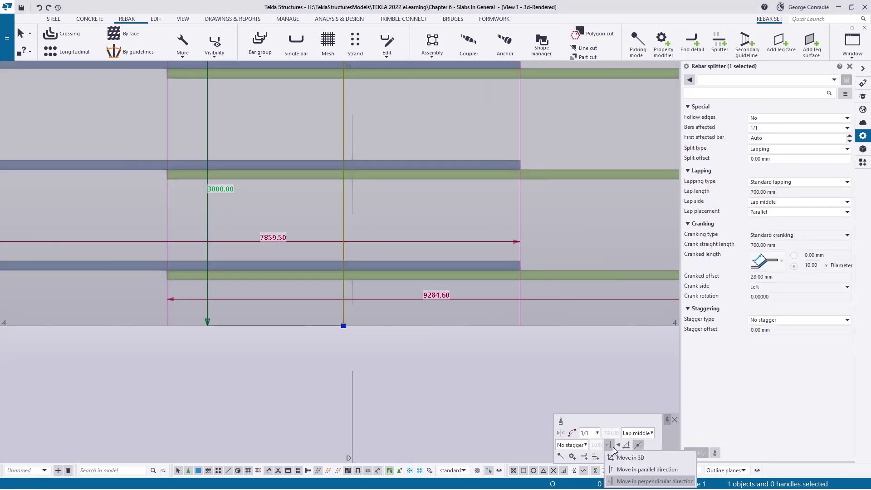
click(634, 481)
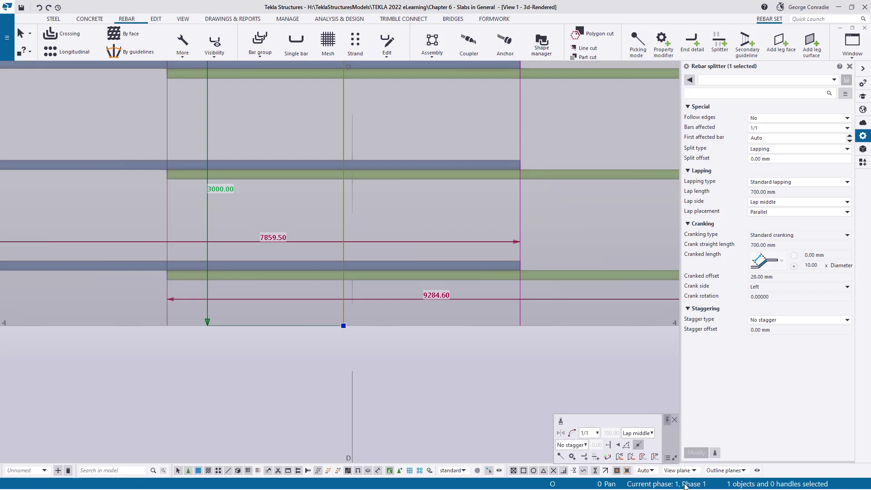
drag(343, 312, 352, 326)
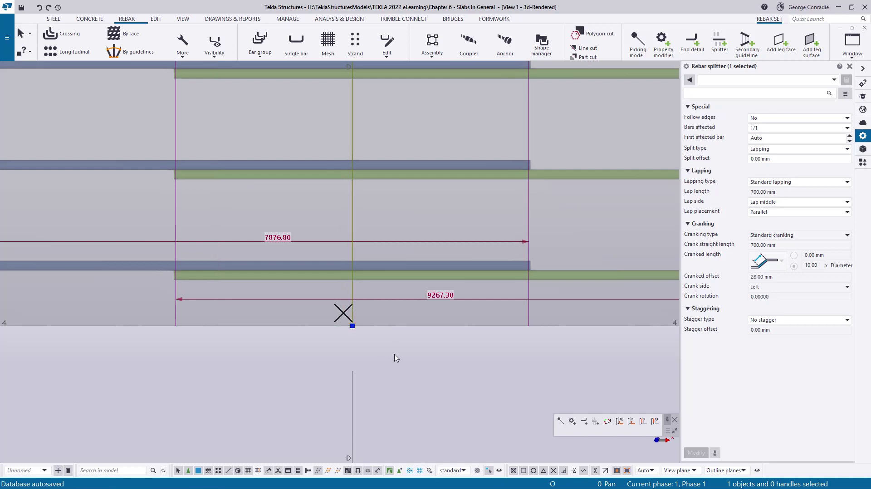
key(Escape)
scroll(443, 367, down, 5)
scroll(455, 388, up, 2)
middle_drag(455, 388, 361, 308)
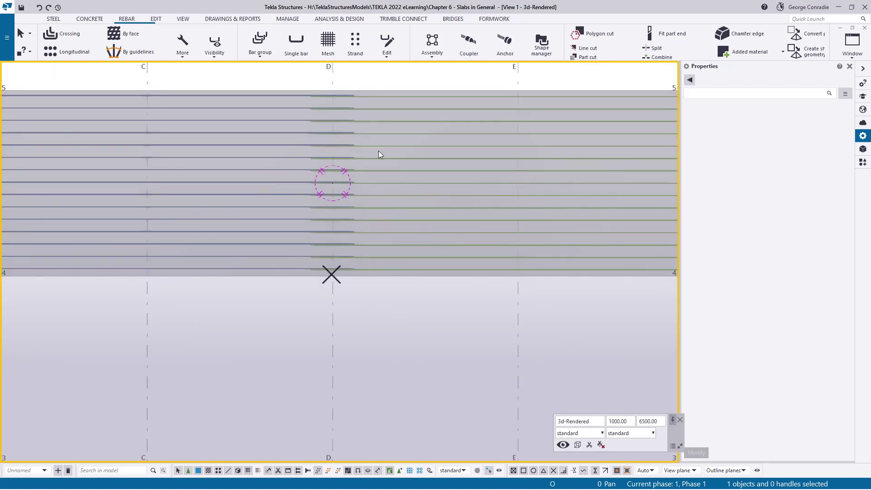
Step: Add a second lapping splitter between grid lines E and F, giving 6000 mm bars from the lap at grid line D
scroll(334, 244, up, 2)
click(336, 244)
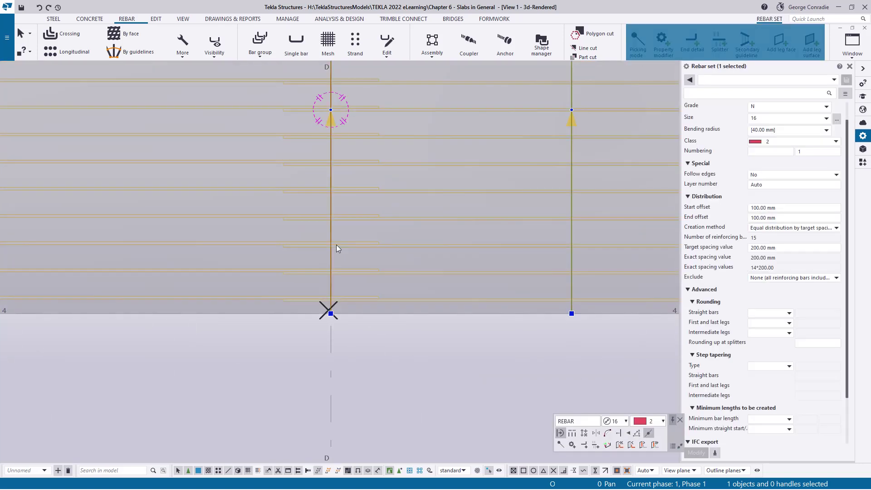
scroll(336, 244, down, 2)
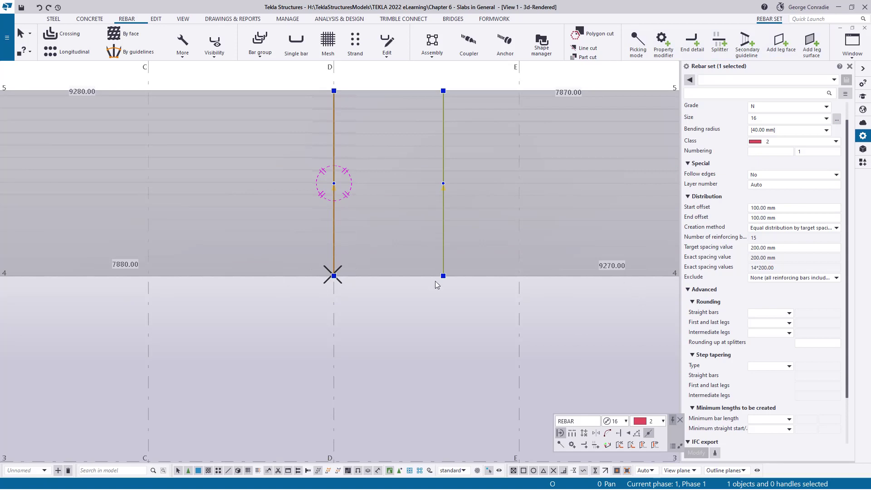
click(384, 294)
middle_drag(587, 287, 418, 289)
scroll(436, 235, up, 2)
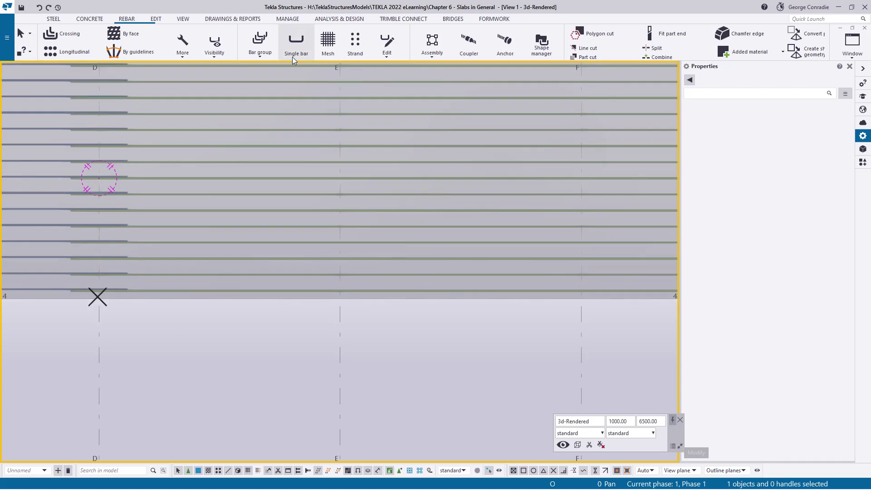
click(431, 129)
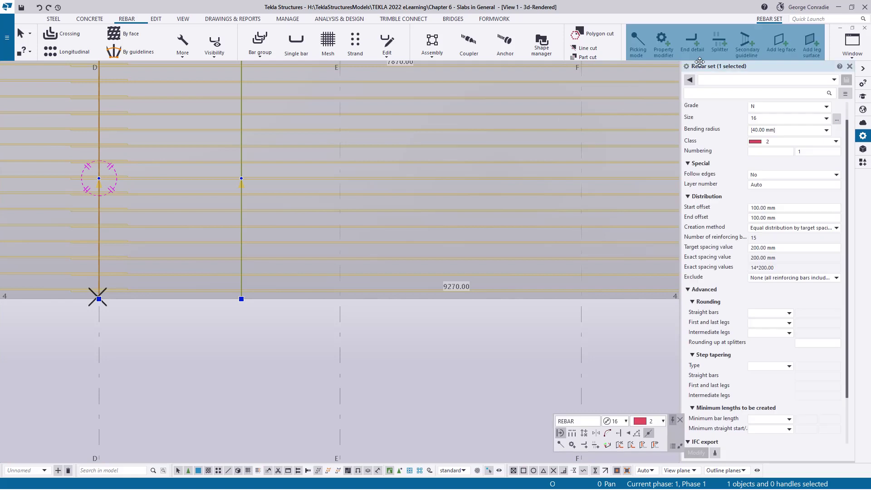
click(720, 43)
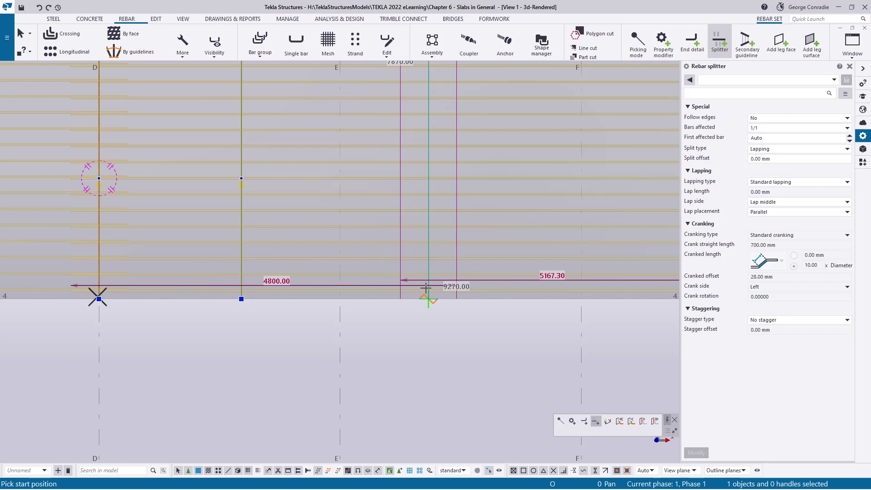
middle_drag(539, 290, 508, 290)
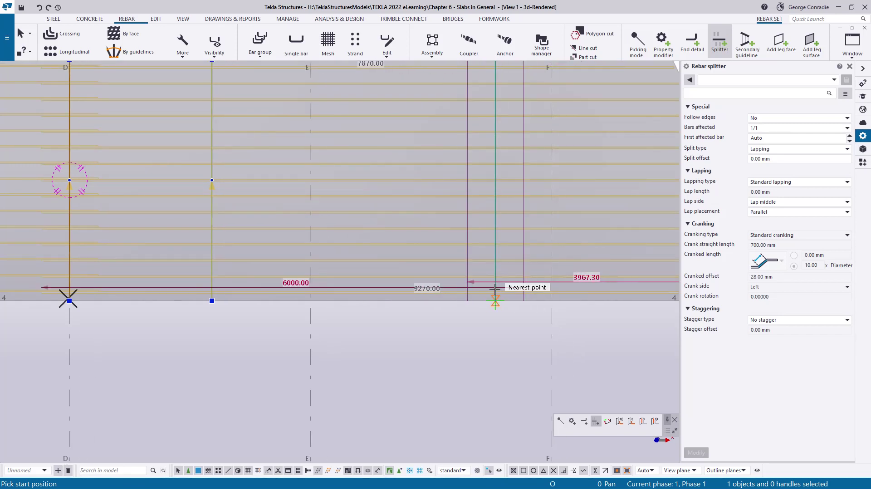
click(495, 292)
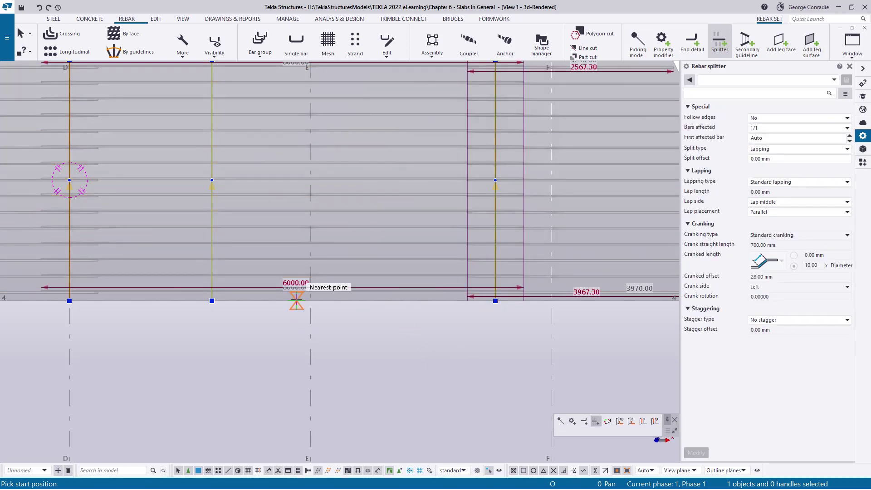
Step: Add a third lapping splitter between grid lines B and C, giving 6000 mm bars up to the lap at grid line D
scroll(414, 333, down, 2)
key(Left)
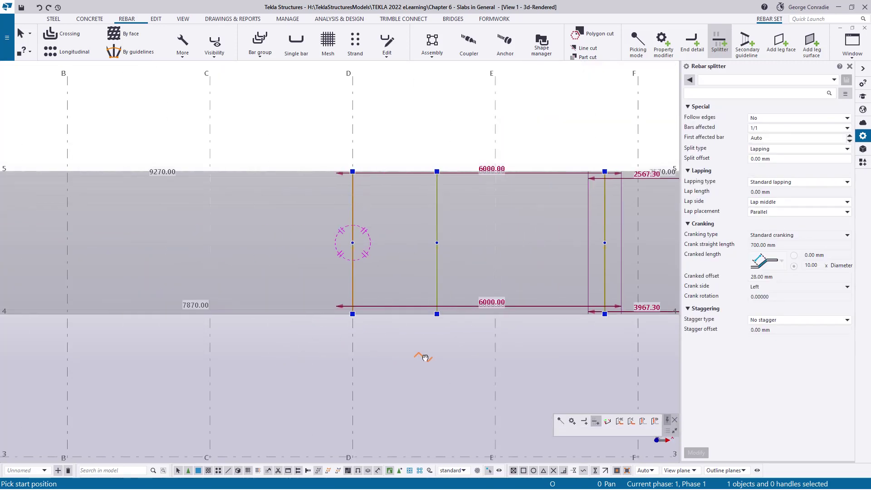
scroll(268, 321, up, 2)
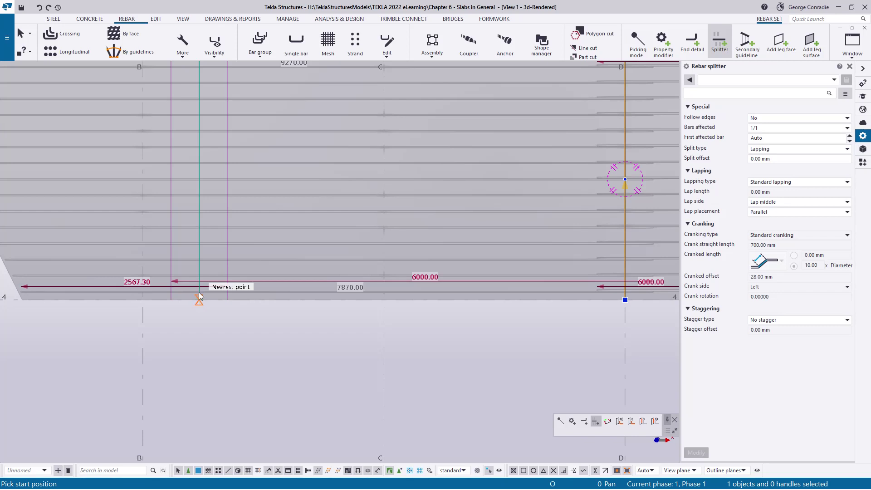
click(199, 296)
right_click(293, 330)
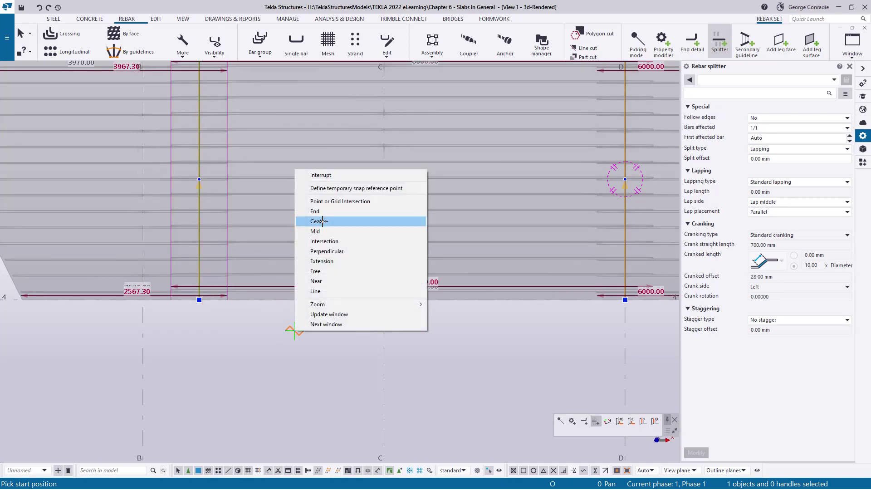
click(321, 175)
scroll(445, 355, down, 1)
middle_drag(537, 360, 298, 185)
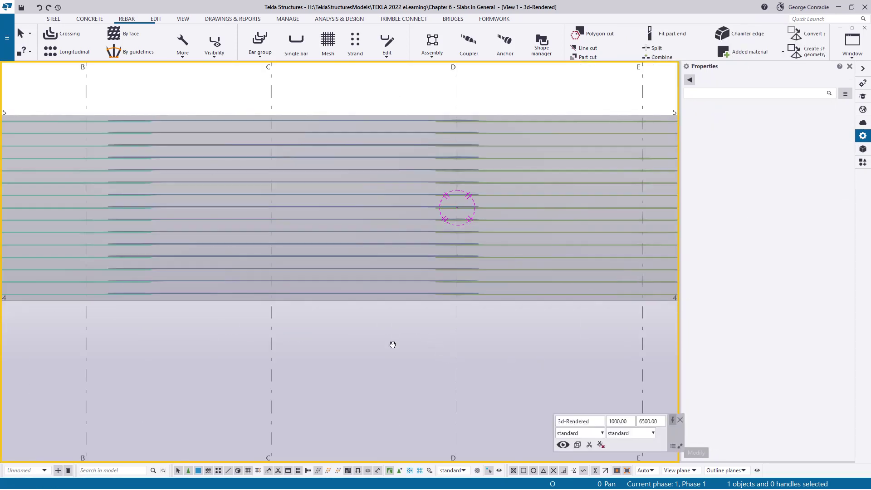
Step: Inquire the split rebar set and review the quantities and lengths of the equal and varying bars in its bending list
click(455, 194)
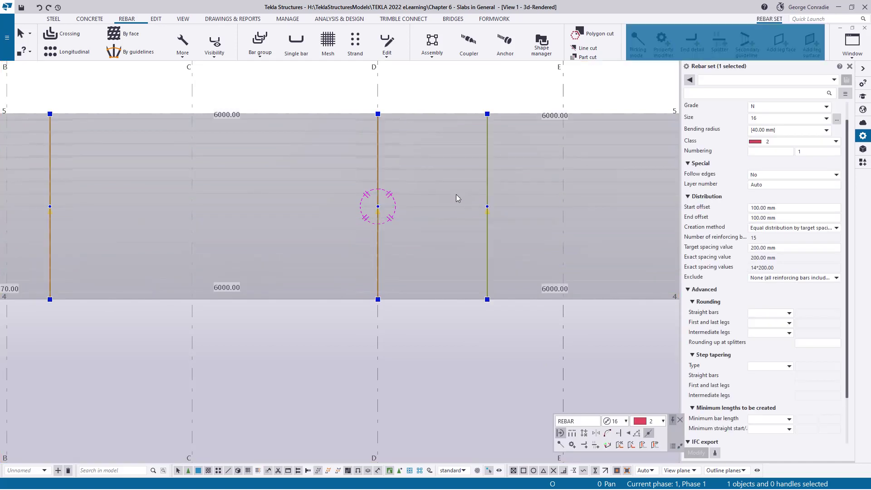
right_click(456, 194)
click(474, 234)
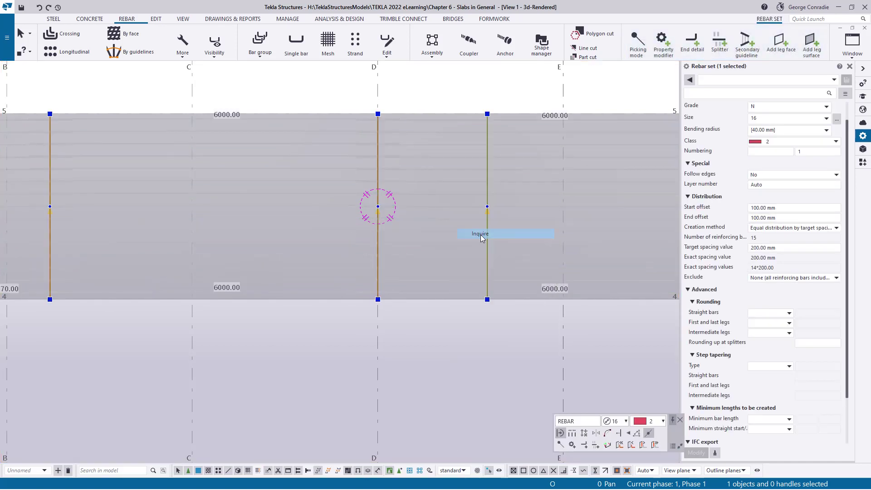
drag(305, 160, 423, 160)
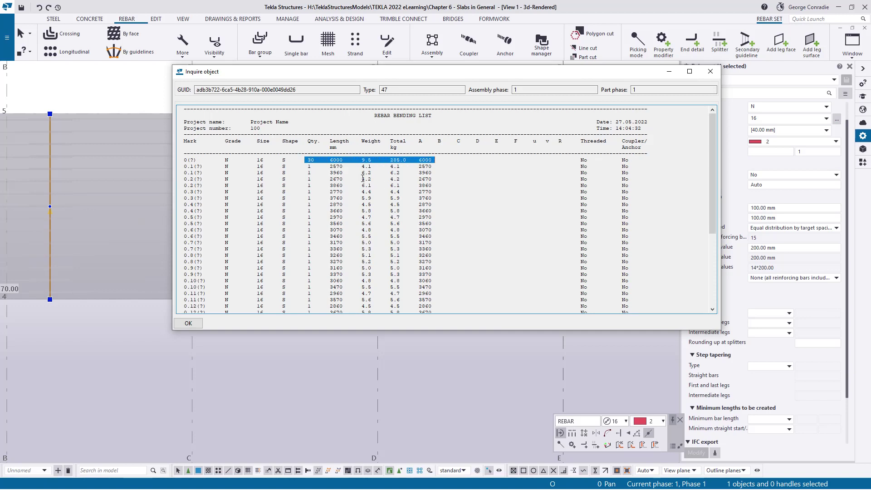
scroll(361, 173, down, 1)
scroll(346, 292, down, 3)
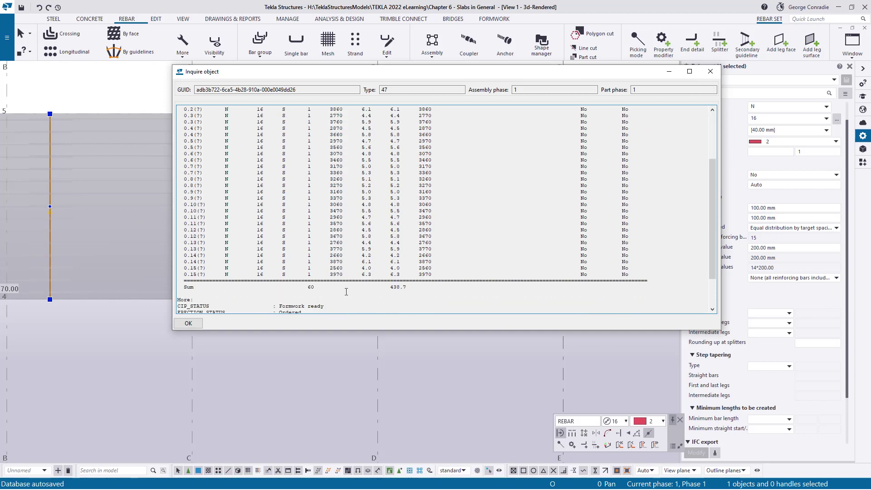
scroll(346, 292, up, 3)
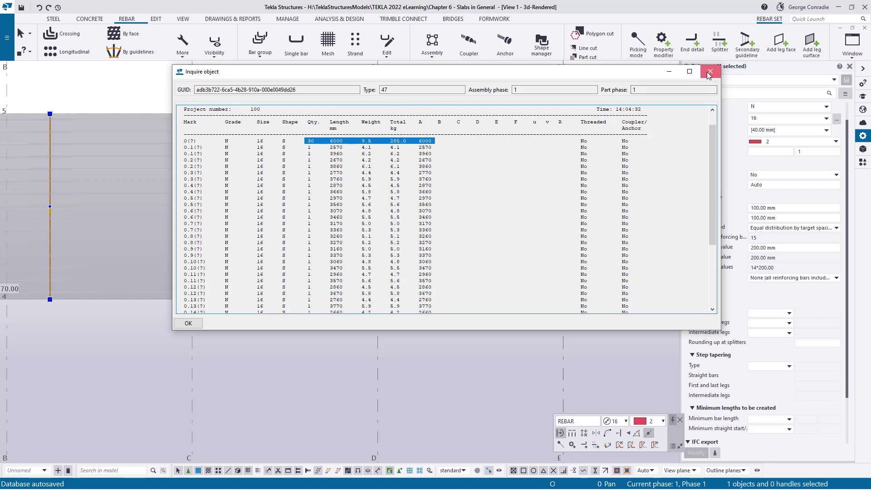
key(Escape)
key(Escape)
Step: Review the step tapering type options of the rebar set in the sloped-edge slab
scroll(434, 365, down, 2)
middle_drag(434, 365, 443, 340)
scroll(167, 189, up, 1)
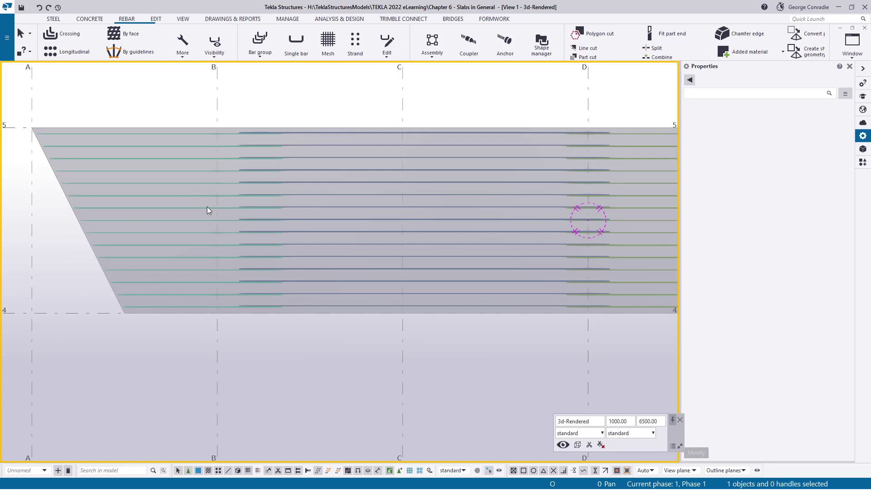
scroll(207, 206, up, 1)
scroll(205, 208, down, 1)
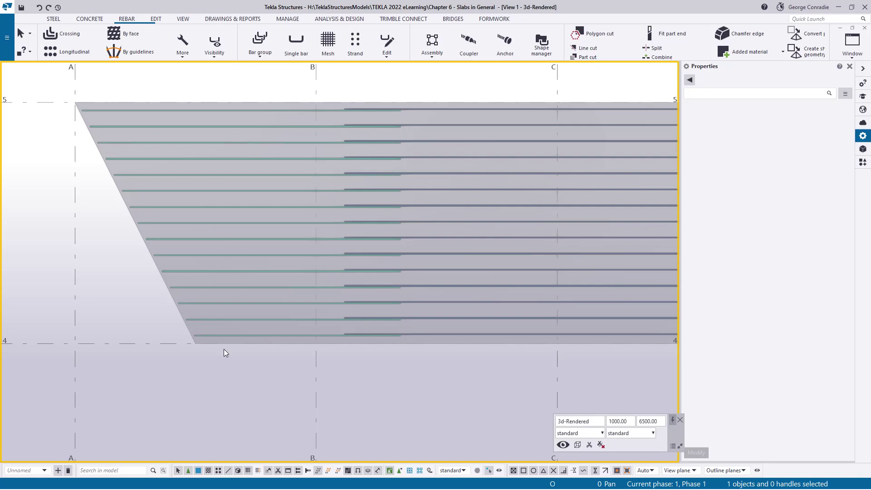
click(262, 241)
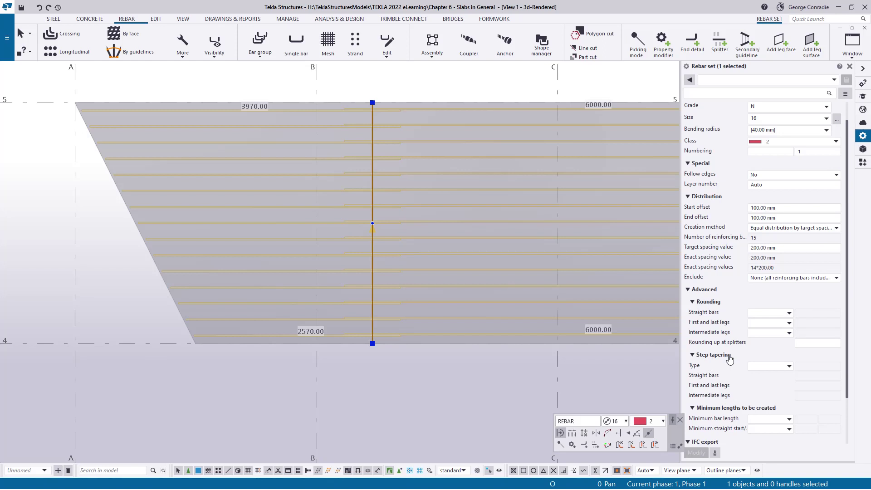
click(757, 366)
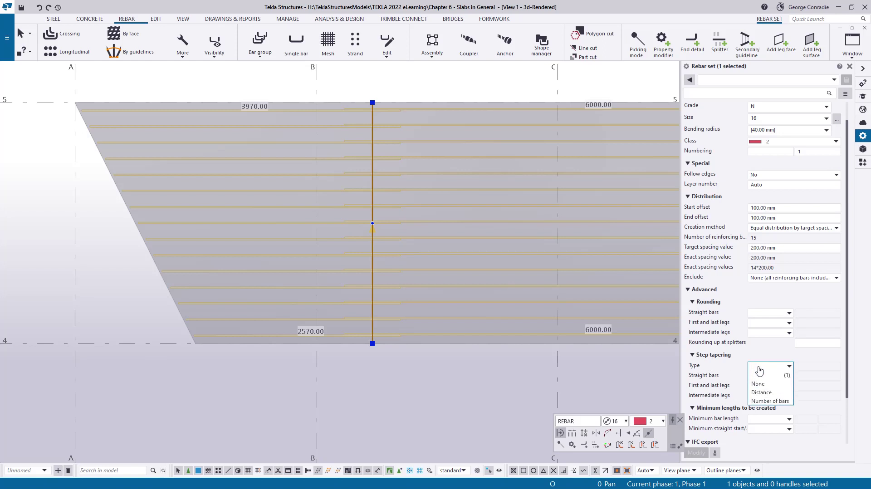
click(765, 393)
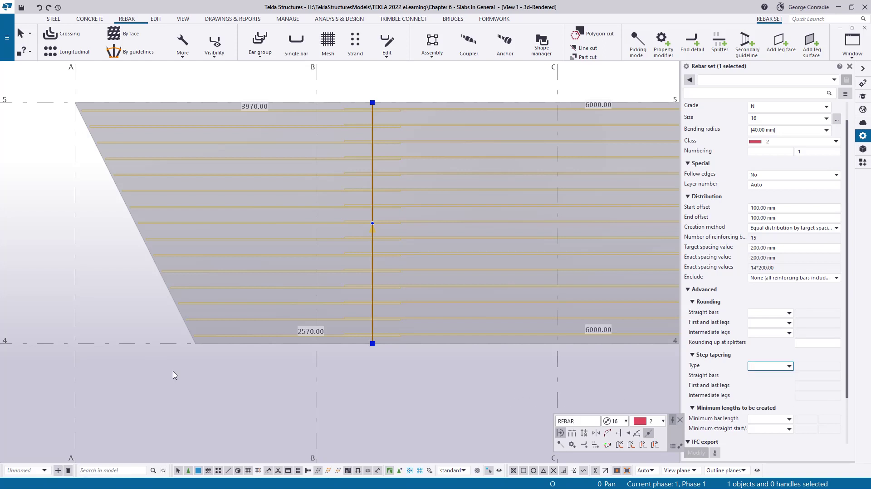
Step: Measure the distance between the ends of two adjacent bars along the sloped edge near grid line 4
scroll(174, 370, up, 3)
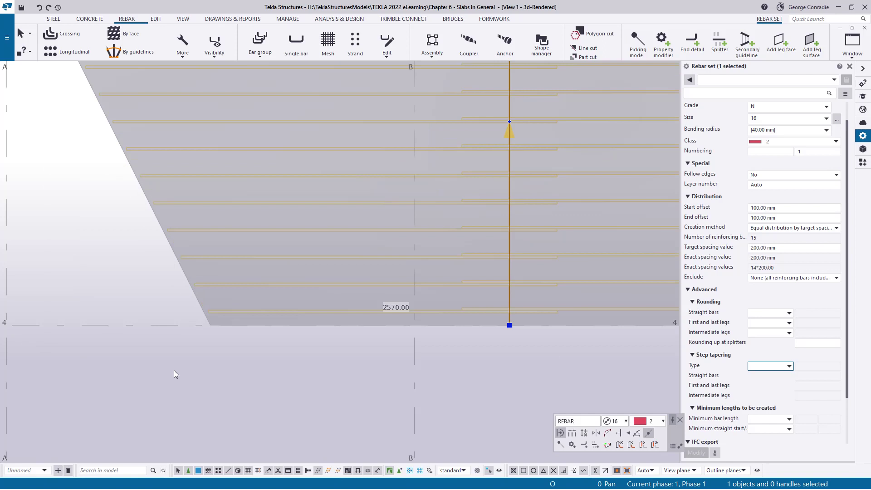
click(162, 315)
key(f)
click(194, 284)
click(181, 257)
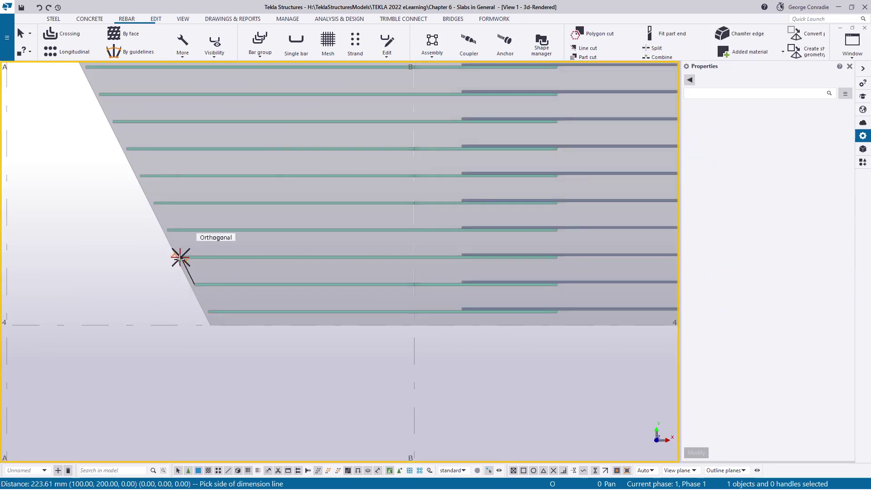
click(104, 276)
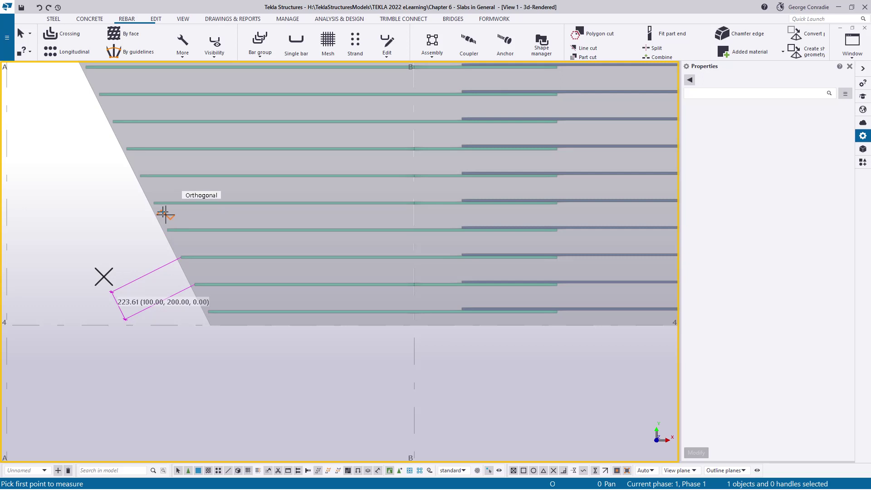
right_click(136, 214)
click(147, 221)
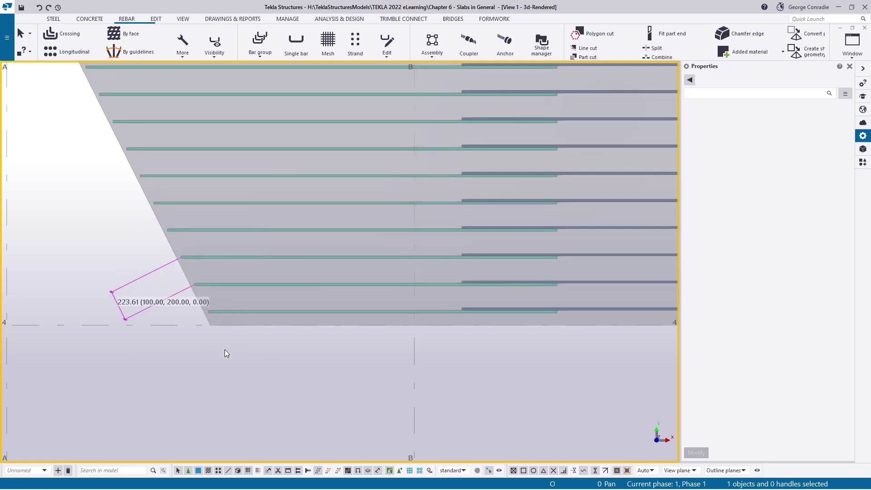
Step: Set the rebar set's step tapering type to Distance with 200 mm for straight bars
scroll(466, 361, down, 3)
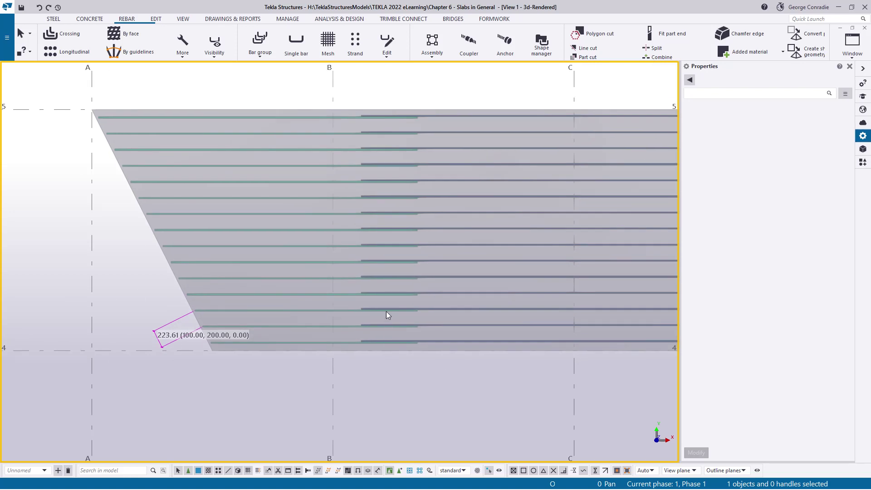
click(387, 309)
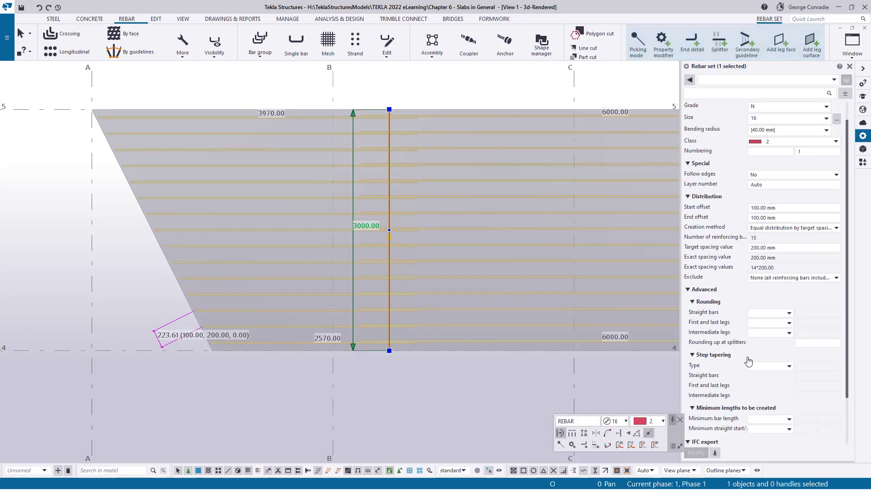
click(771, 366)
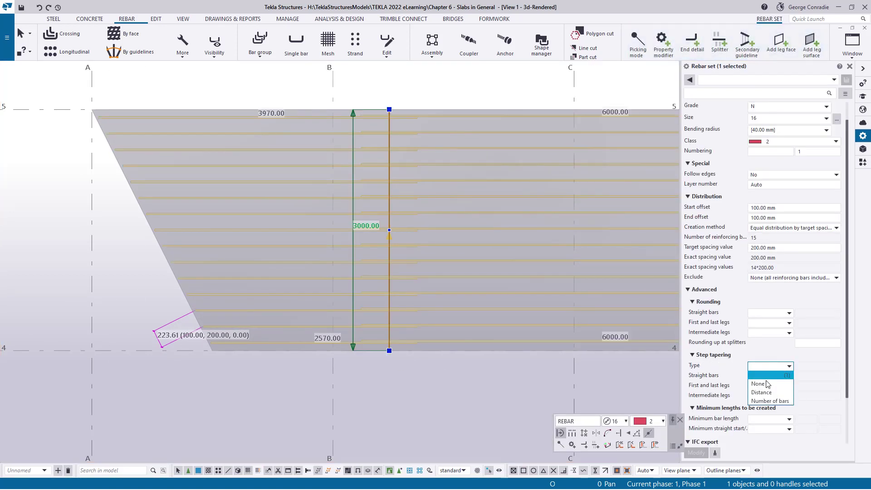
click(763, 392)
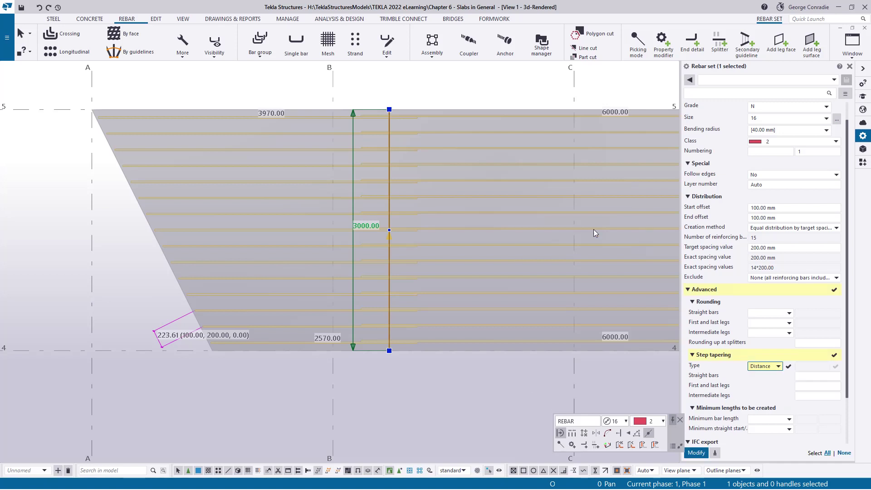
click(801, 376)
text(200)
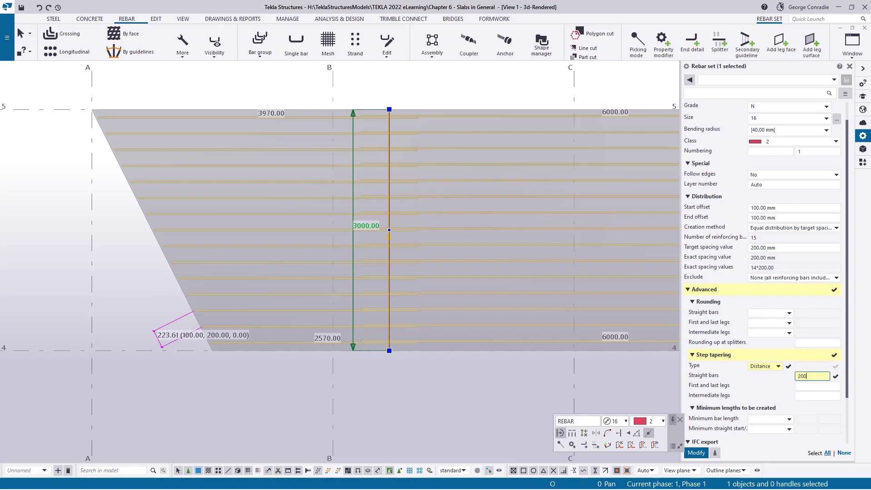
key(Return)
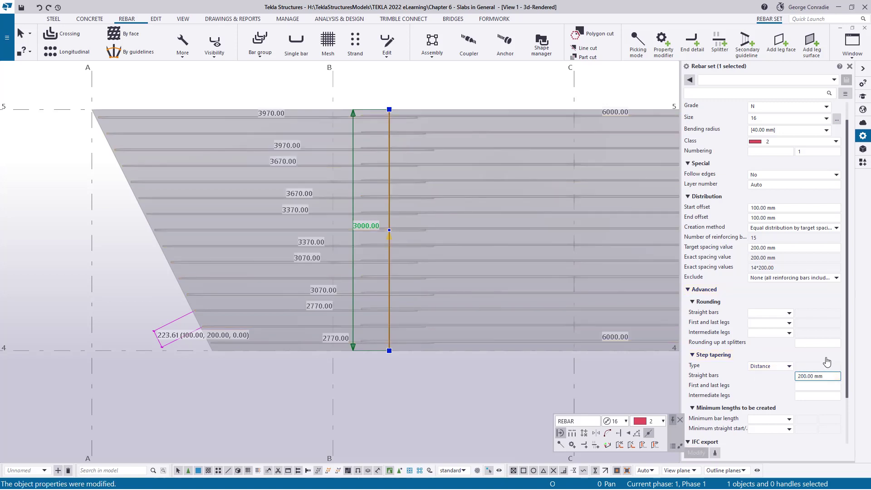
click(427, 386)
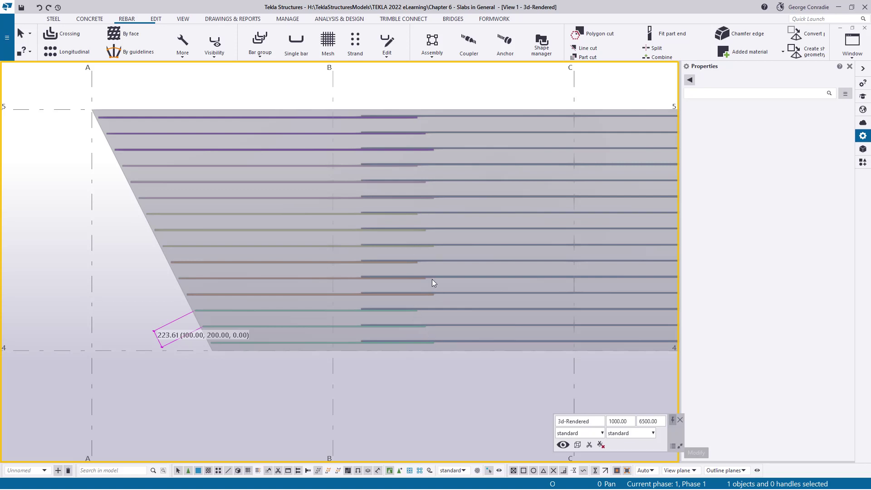
Step: Measure the lap lengths of the three bars nearest grid line 4 at the splitter between grid lines B and C
scroll(415, 325, up, 3)
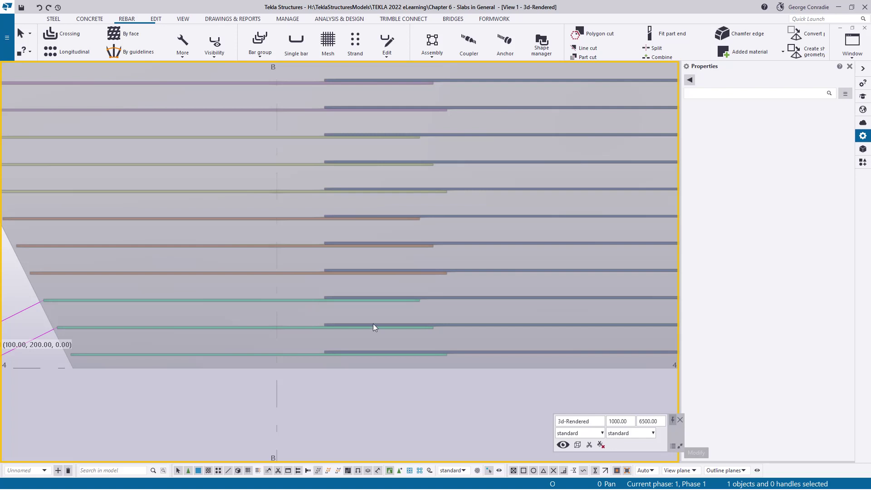
key(f)
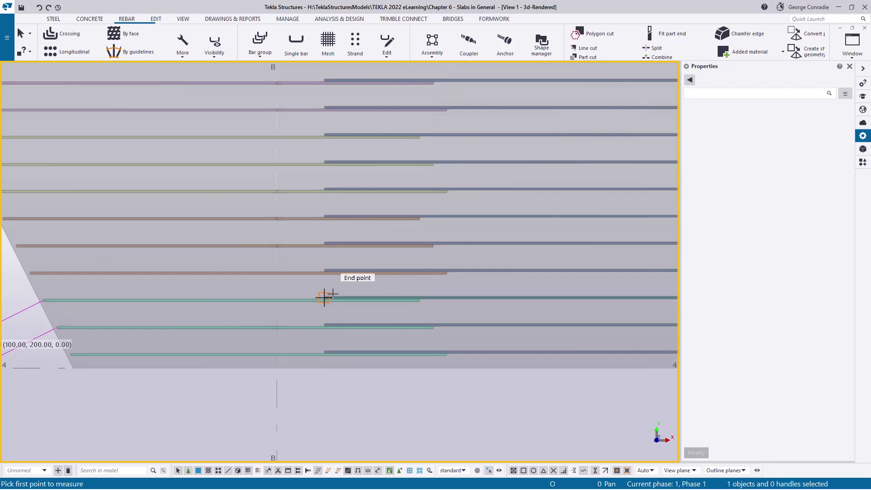
click(324, 296)
click(418, 300)
click(389, 289)
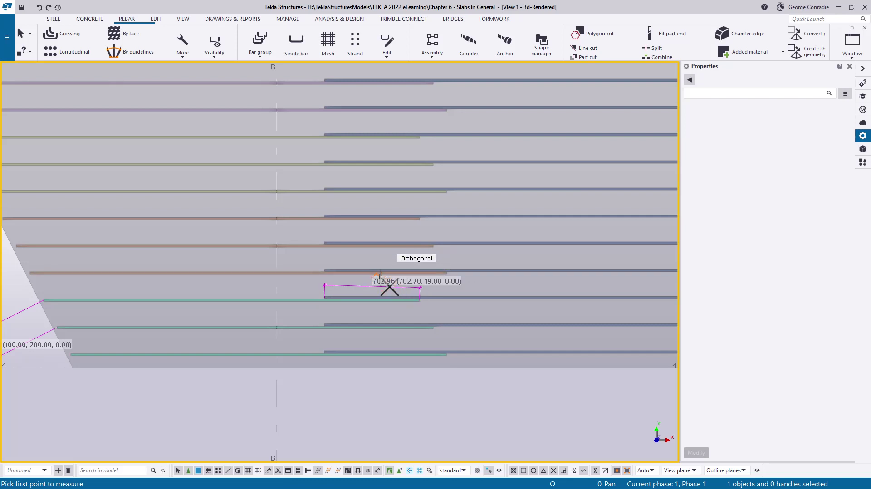
click(325, 324)
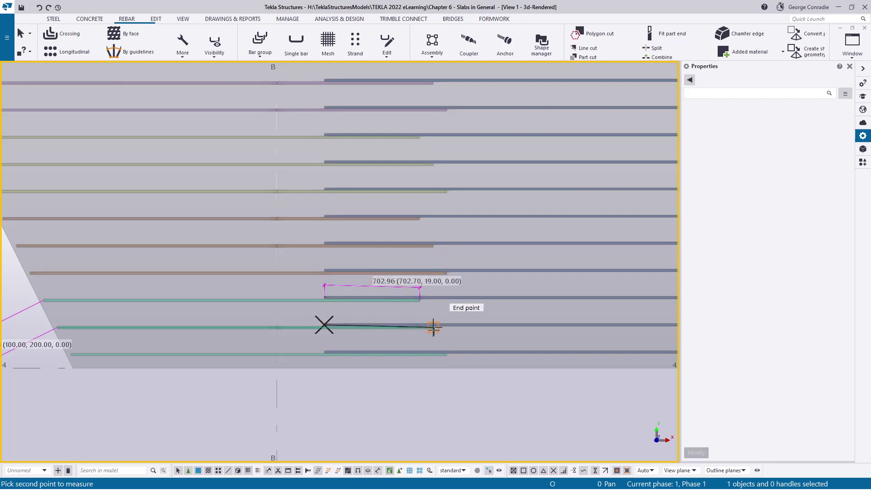
click(433, 326)
click(484, 309)
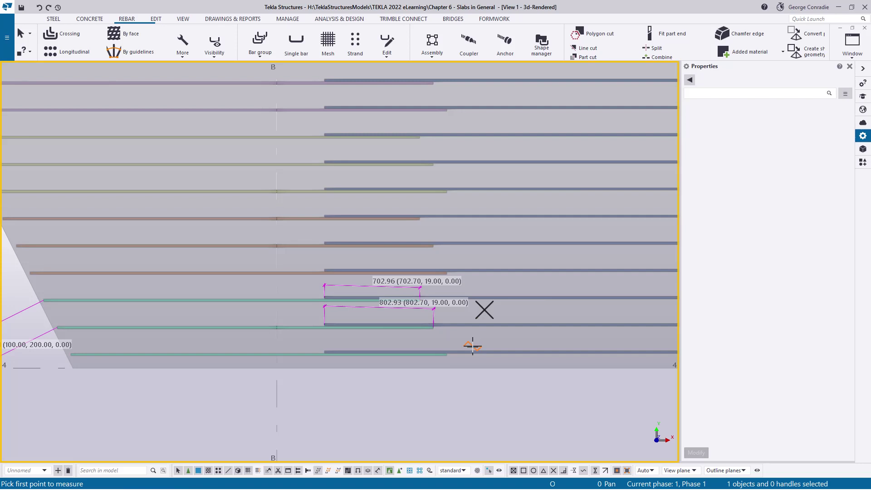
click(324, 352)
click(405, 386)
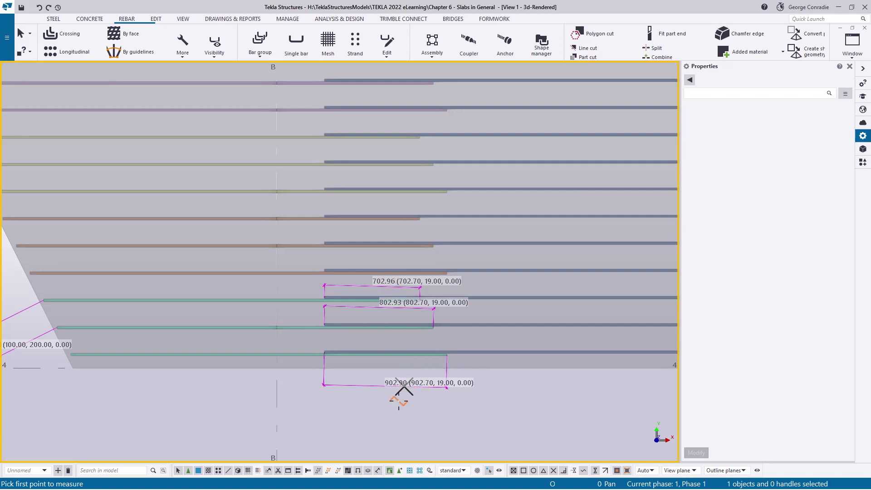
right_click(268, 391)
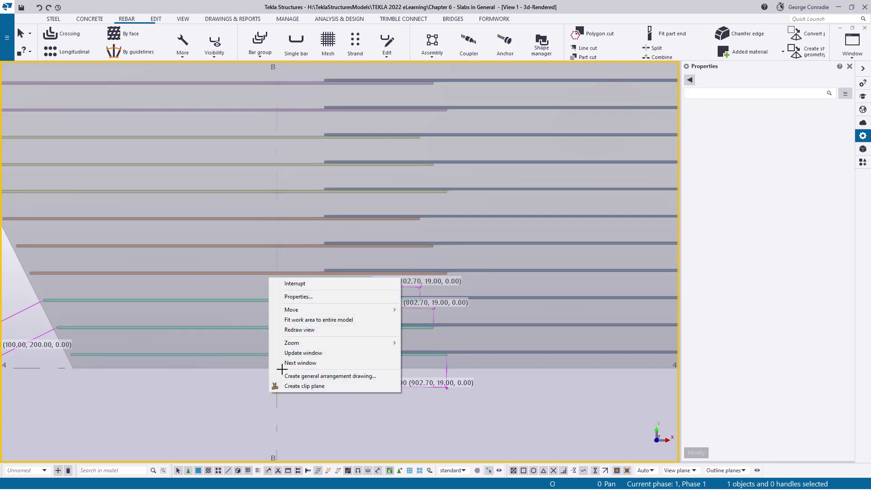
click(303, 284)
Step: Change the rebar set's step tapering type to Number of bars with a value of 4
scroll(336, 408, down, 2)
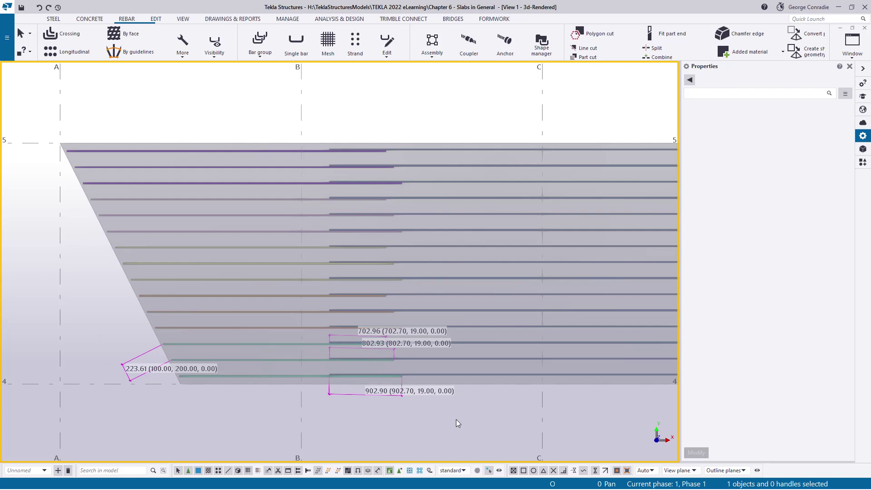
middle_drag(461, 418, 326, 385)
scroll(326, 384, down, 2)
click(400, 319)
scroll(410, 315, down, 2)
middle_drag(423, 313, 306, 287)
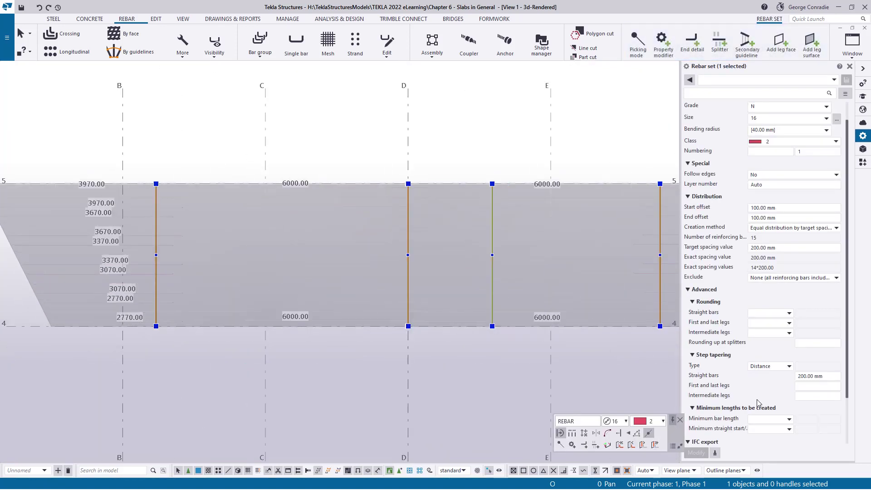
click(771, 366)
click(767, 402)
click(807, 366)
text(4)
key(Return)
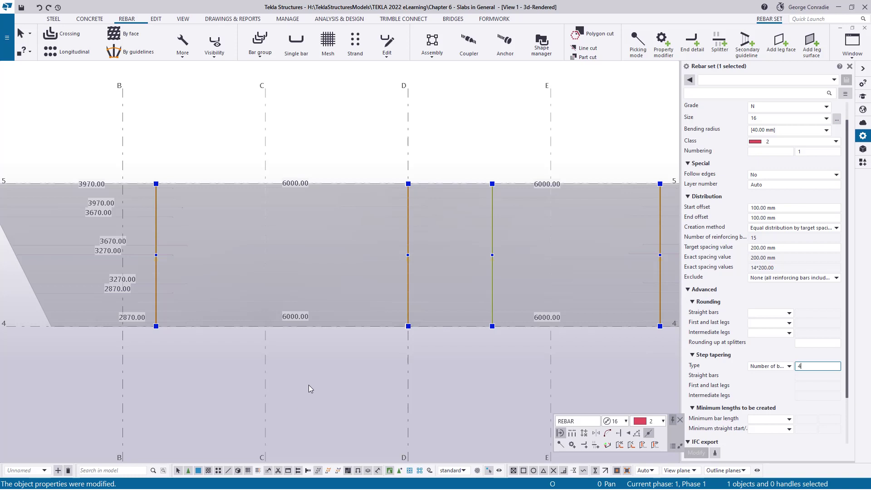
click(309, 384)
Step: Examine the stepped laps and inquire the rebar set to review the quantities and lengths in its bending list
scroll(259, 350, up, 3)
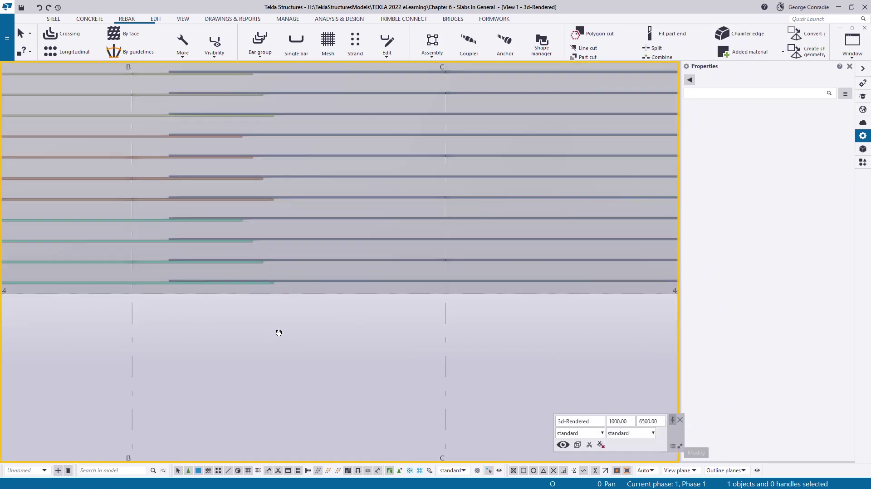
middle_drag(278, 333, 293, 280)
middle_drag(279, 244, 287, 316)
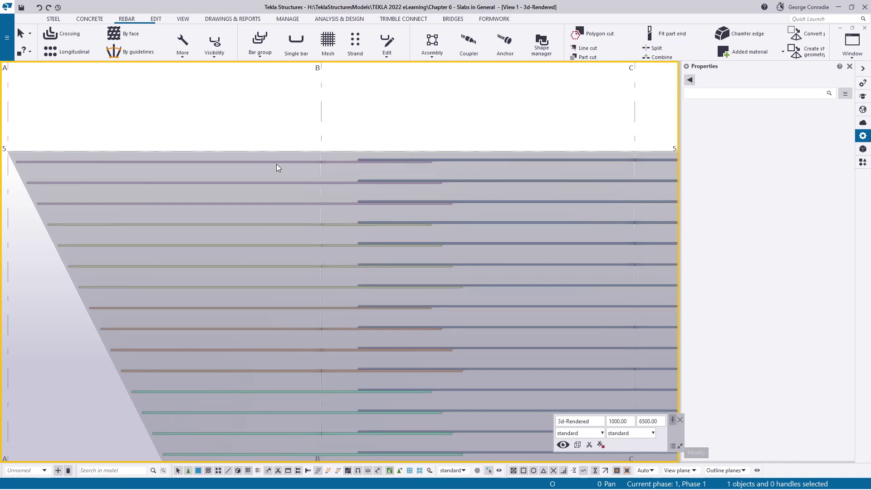
scroll(276, 165, down, 3)
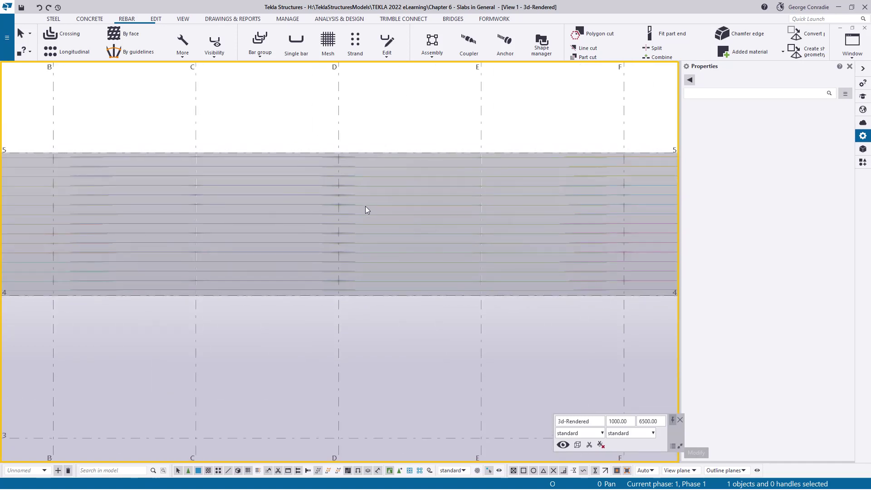
click(366, 206)
right_click(365, 207)
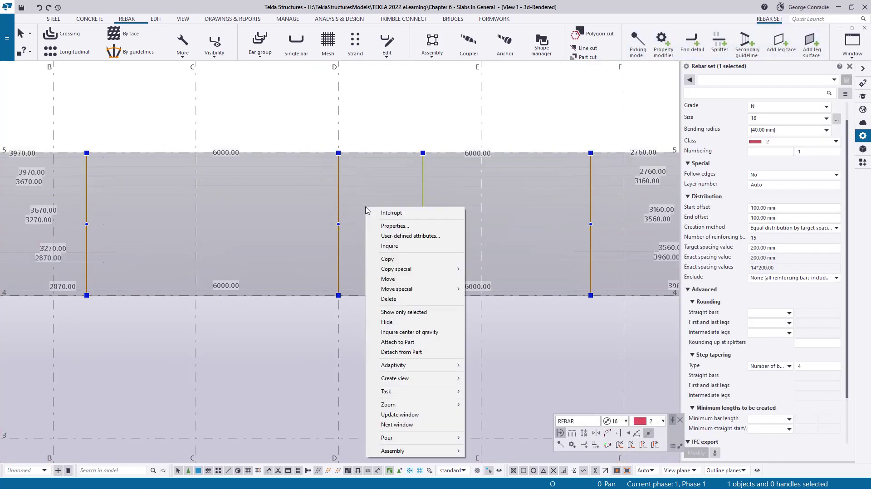
click(389, 246)
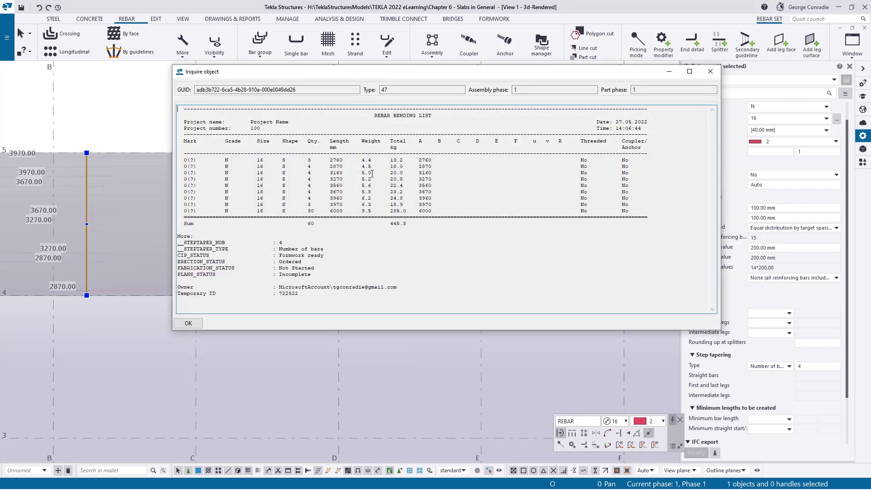
drag(306, 211, 436, 212)
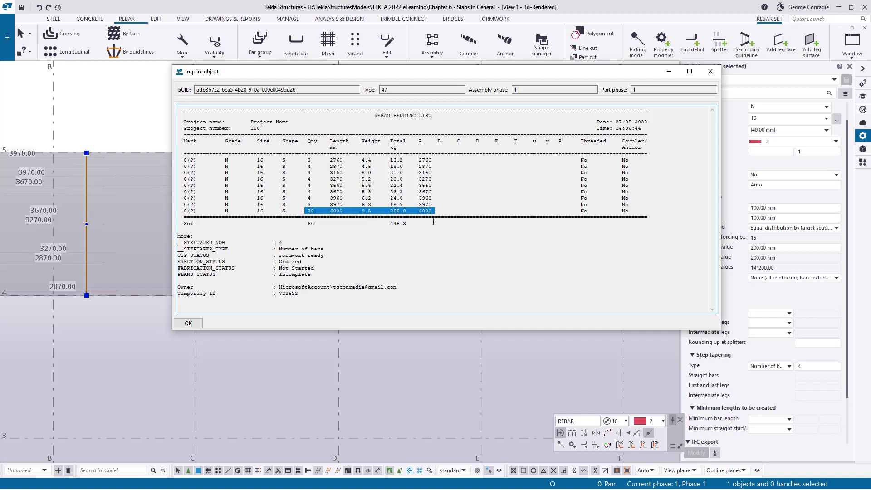
click(313, 195)
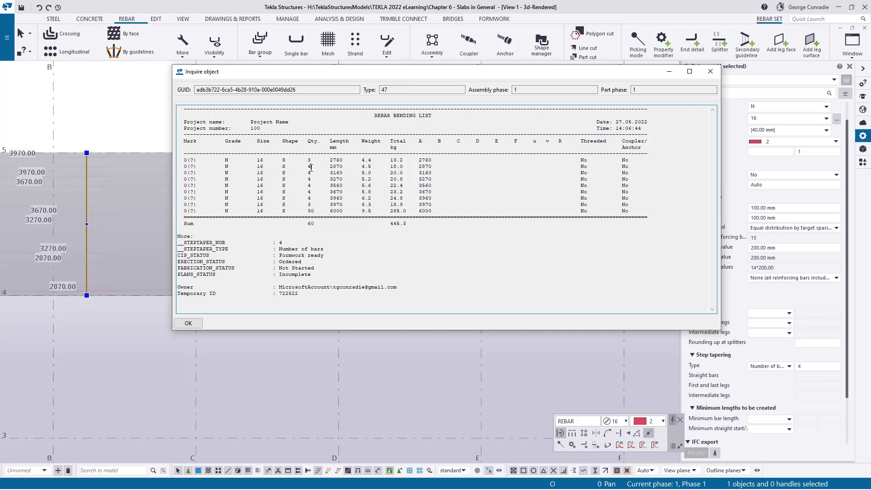
click(321, 202)
drag(418, 159, 437, 167)
click(710, 71)
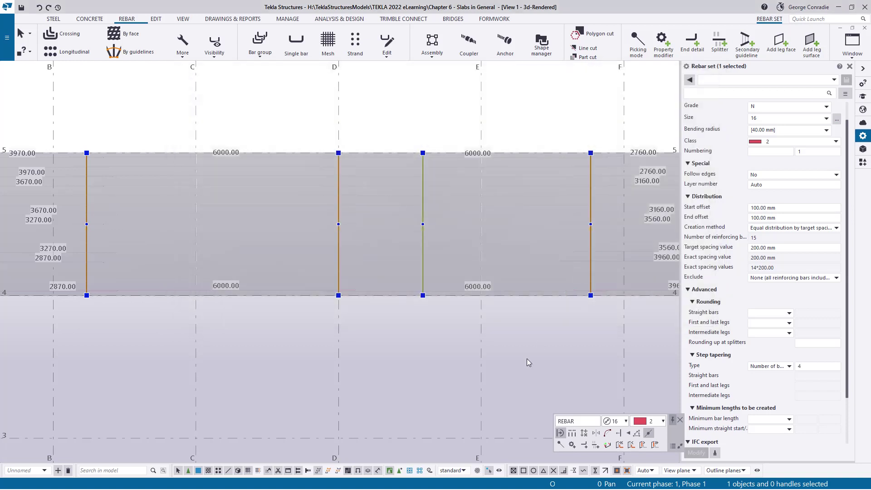
click(526, 358)
ctrl+middle_drag(528, 351, 588, 190)
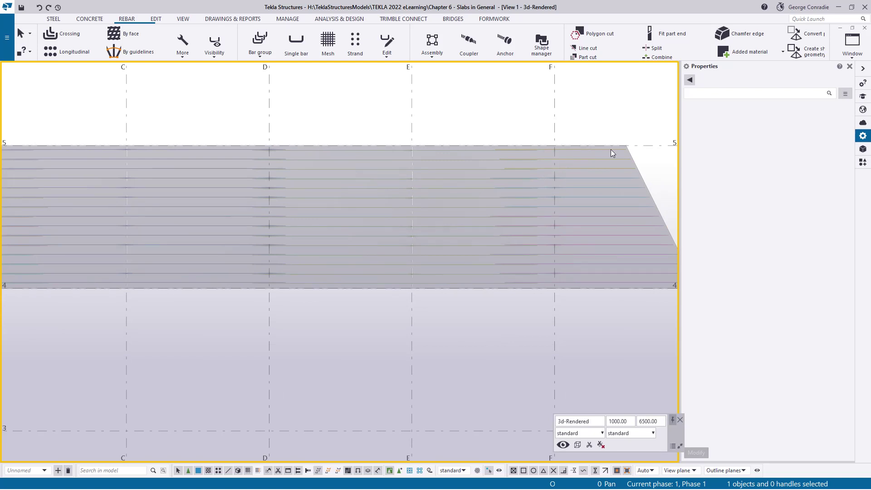
Step: Select the parallelogram slab's rebar set and compare the stepped bar lengths at its two sloped ends
ctrl+middle_drag(644, 180, 499, 235)
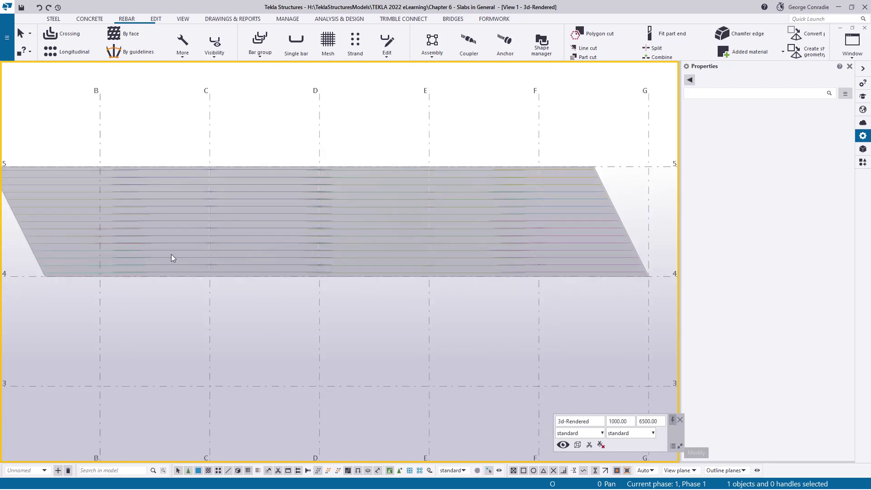
click(342, 180)
scroll(341, 179, up, 3)
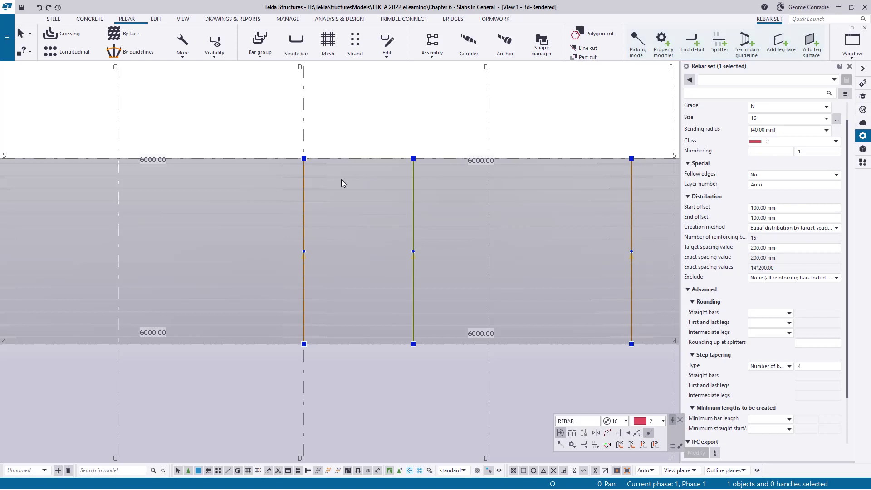
scroll(482, 165, down, 1)
middle_drag(482, 165, 362, 177)
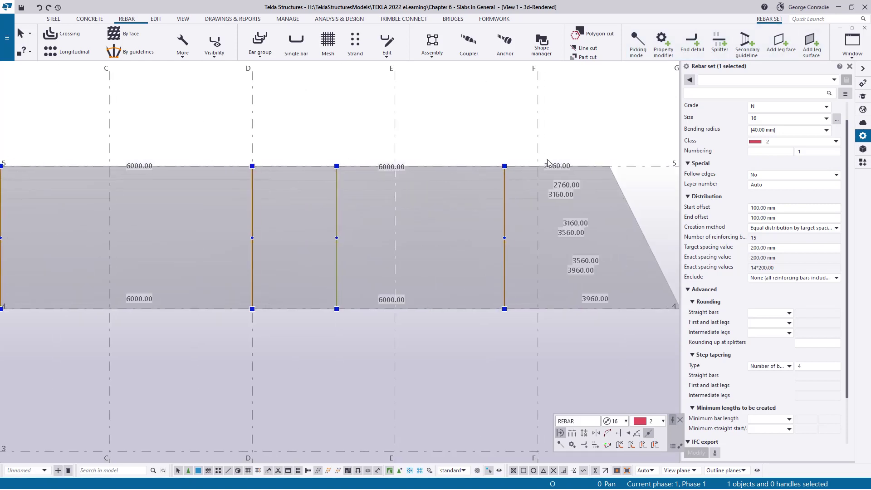
middle_drag(202, 194, 293, 189)
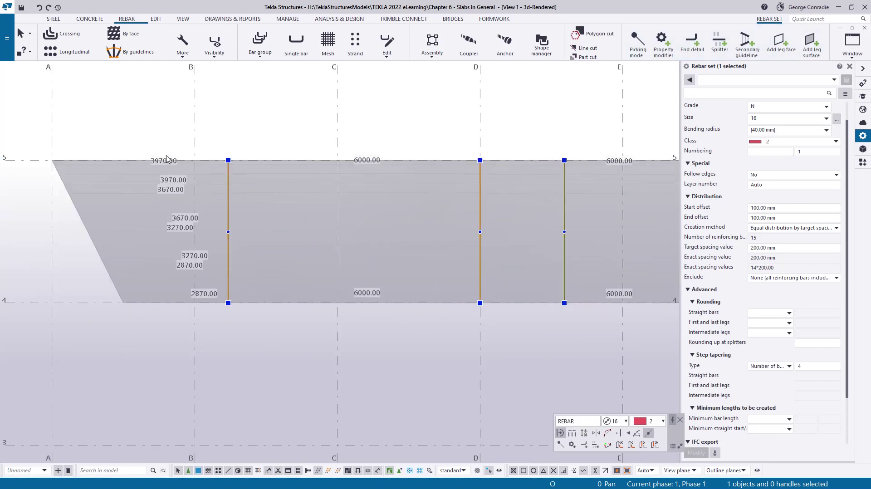
middle_drag(225, 294, 23, 306)
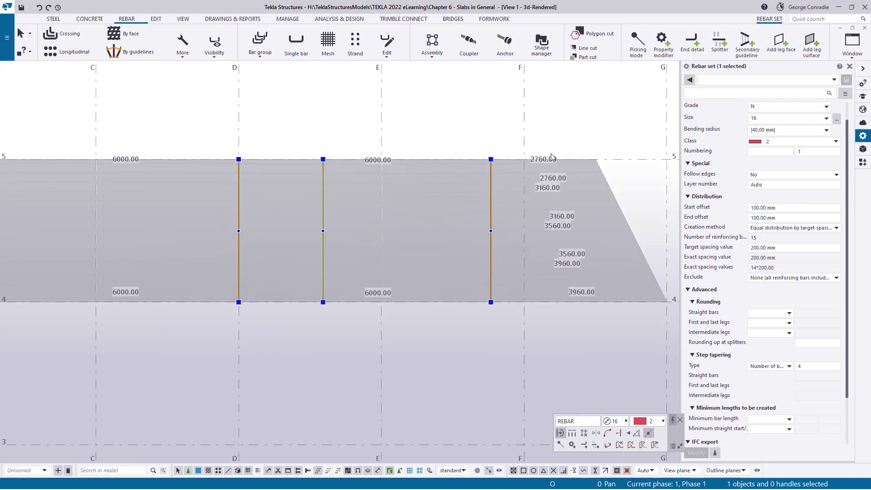
click(448, 331)
scroll(448, 331, down, 1)
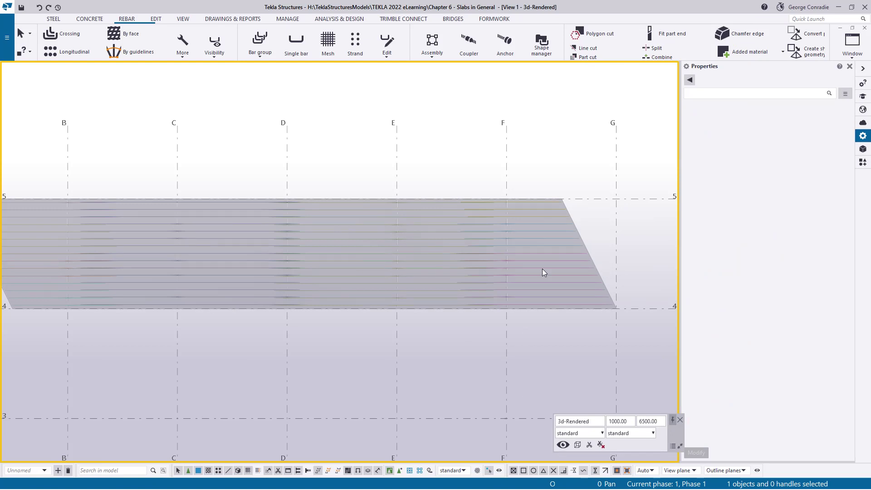
click(439, 268)
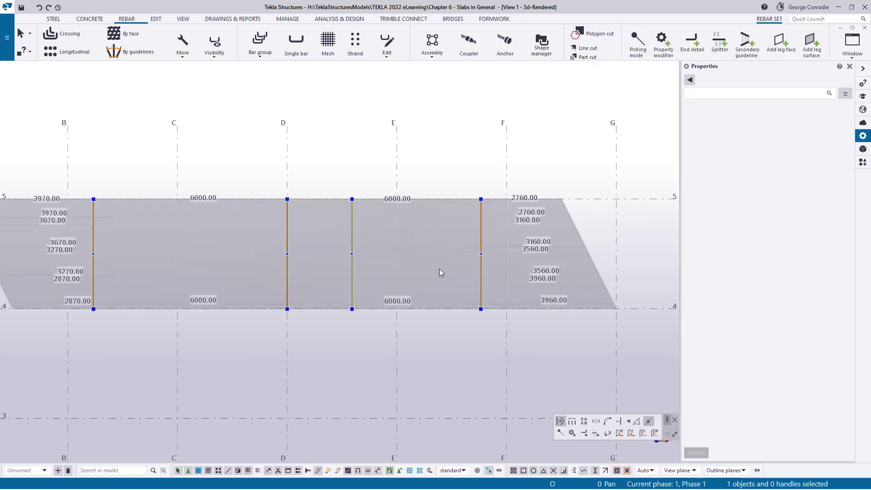
click(439, 334)
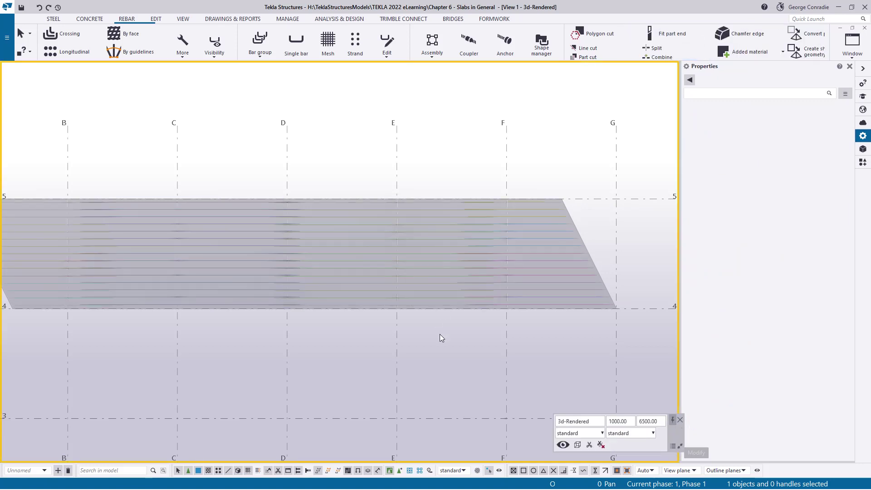
Step: Restore the hidden trapezoidal and sloped-edge slabs so that all three reinforced slabs show in the view
scroll(440, 334, down, 3)
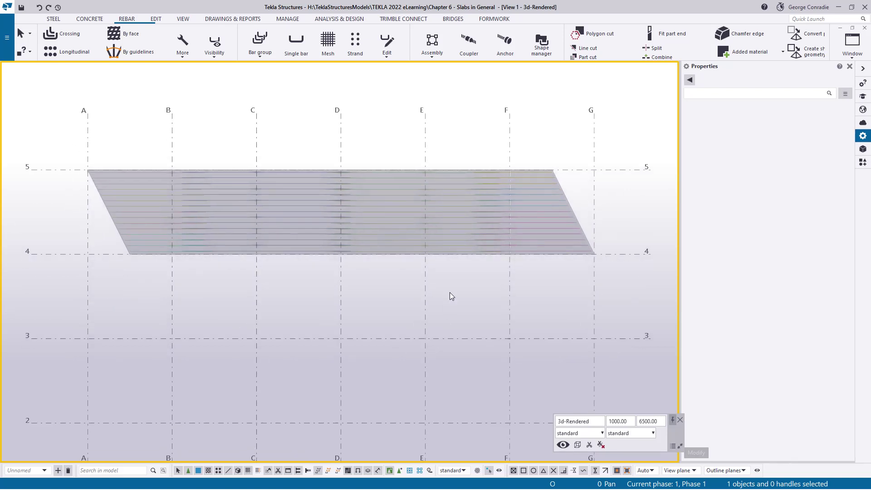
right_click(449, 292)
click(483, 333)
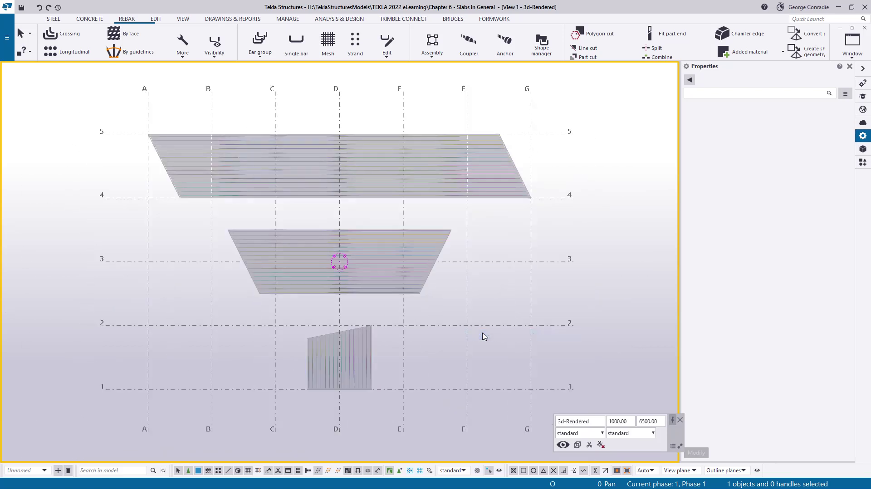